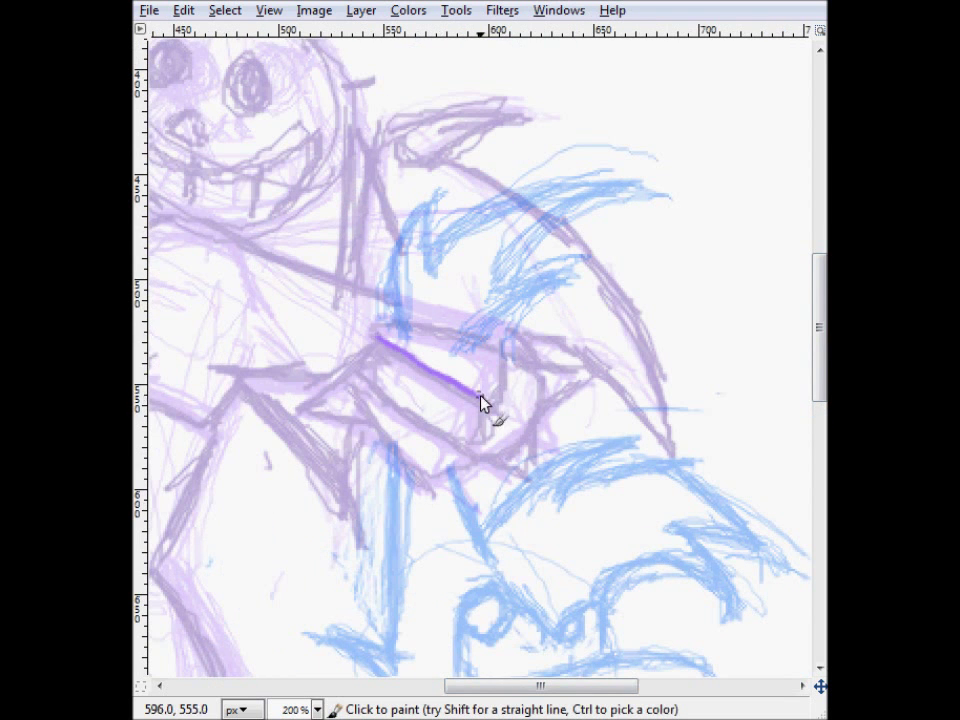
Step: Ink the three curled fingers of the character's outstretched hand in purple over the sketch
left_click_drag(356, 372, 452, 452)
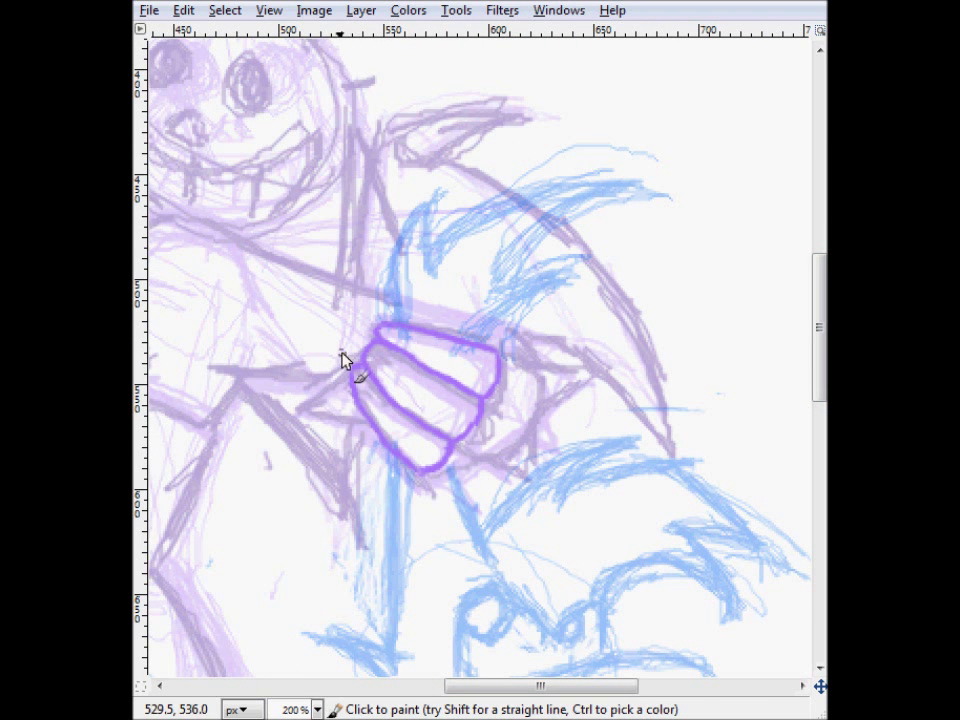
key("ctrl+z")
key("ctrl+z")
Step: Ink the underside of the outstretched arm, the side of the torso and the back of the hand in purple
left_click_drag(578, 686, 502, 686)
left_click_drag(463, 367, 593, 378)
left_click_drag(494, 374, 465, 418)
mouse_move(349, 259)
left_mouse_down()
mouse_move(622, 288)
mouse_move(402, 221)
mouse_move(622, 295)
left_mouse_up()
key("ctrl+z")
left_click_drag(465, 686, 514, 686)
mouse_move(594, 325)
left_mouse_down()
mouse_move(619, 337)
mouse_move(608, 454)
left_mouse_up()
Step: Ink the bent lower leg, the shoe's upper and sole lines and the pointed heel in purple
scroll(489, 441, "down", 3)
scroll(344, 611, "up", 2)
left_click_drag(577, 521, 401, 635)
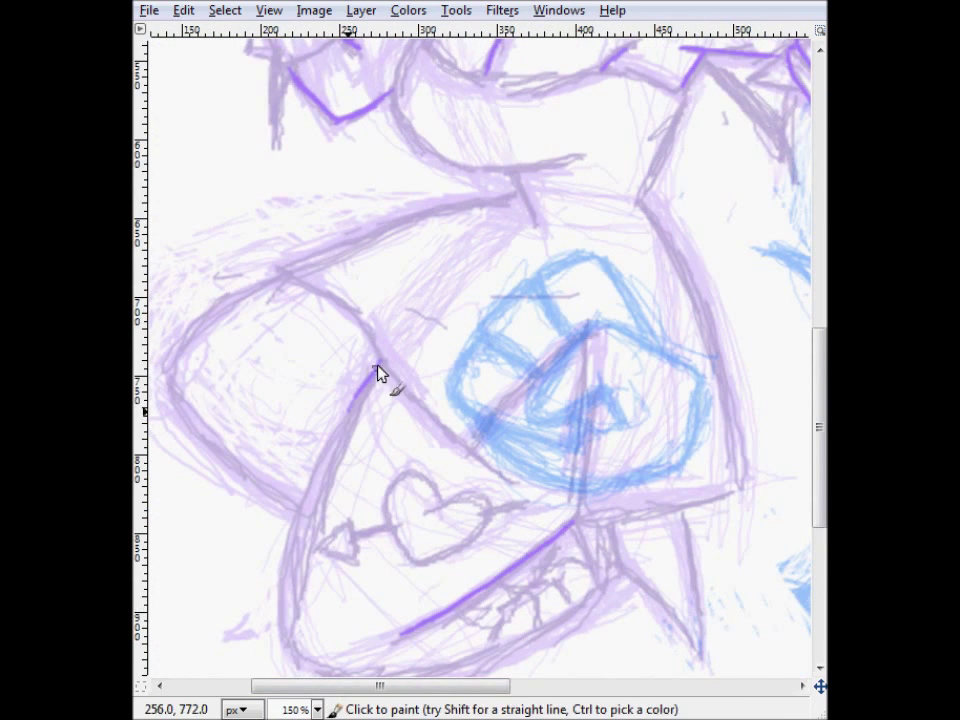
left_click_drag(381, 363, 279, 632)
left_click_drag(820, 428, 820, 463)
left_click_drag(682, 404, 697, 537)
left_click_drag(622, 459, 696, 536)
left_click_drag(596, 479, 499, 538)
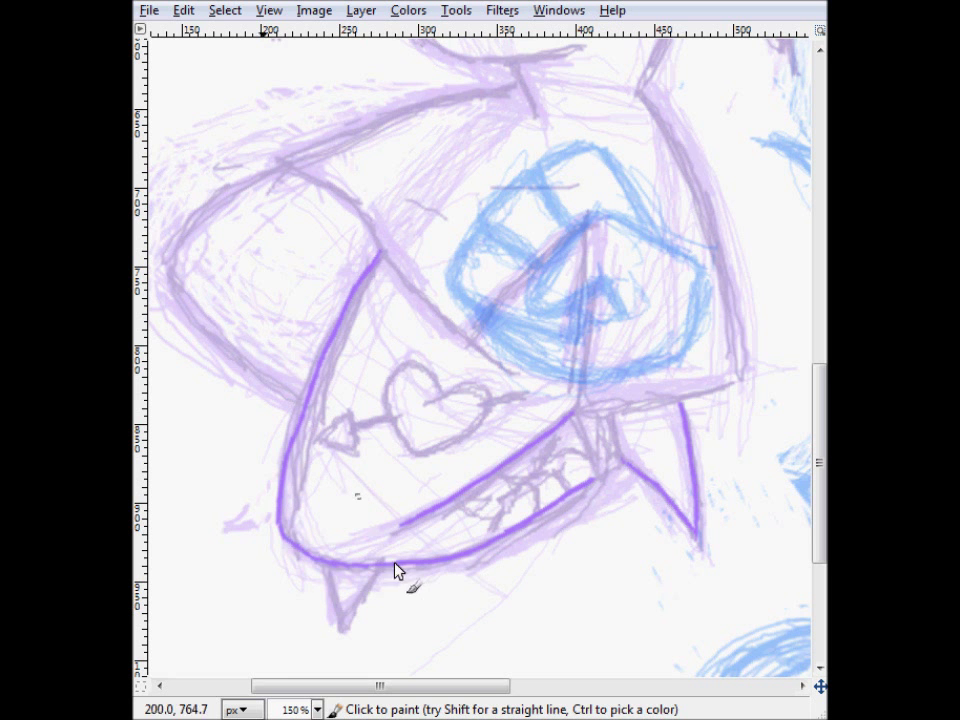
Step: Ink the dress bodice in magenta, tracing its neckline, the curve under the bust and the waist
scroll(598, 475, "up", 5)
mouse_move(681, 300)
left_mouse_down()
mouse_move(643, 399)
mouse_move(540, 281)
left_mouse_up()
mouse_move(422, 236)
left_mouse_down()
mouse_move(413, 325)
mouse_move(583, 353)
left_mouse_up()
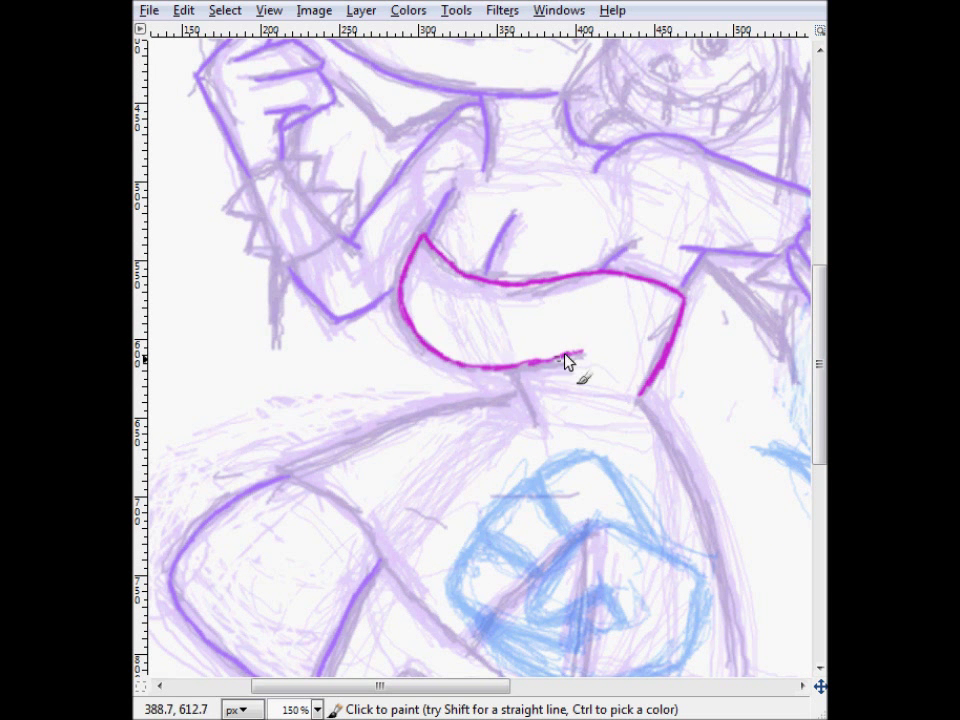
left_click_drag(420, 686, 473, 686)
left_click_drag(380, 371, 401, 423)
Step: Ink the skirt in magenta, tracing both sides, the edge across the thigh and the pointed hem
left_click_drag(820, 370, 820, 402)
mouse_move(507, 297)
left_mouse_down()
mouse_move(531, 336)
mouse_move(605, 582)
left_mouse_up()
left_click_drag(390, 293, 150, 368)
left_click_drag(432, 686, 387, 686)
left_click_drag(256, 370, 450, 551)
left_click_drag(713, 584, 558, 627)
left_click_drag(557, 598, 560, 627)
Step: Ink the round outline of the skull ornament above the outstretched arm in tan, ending at the shoulder line
key("minus")
key("minus")
key("plus")
key("plus")
key("plus")
key("plus")
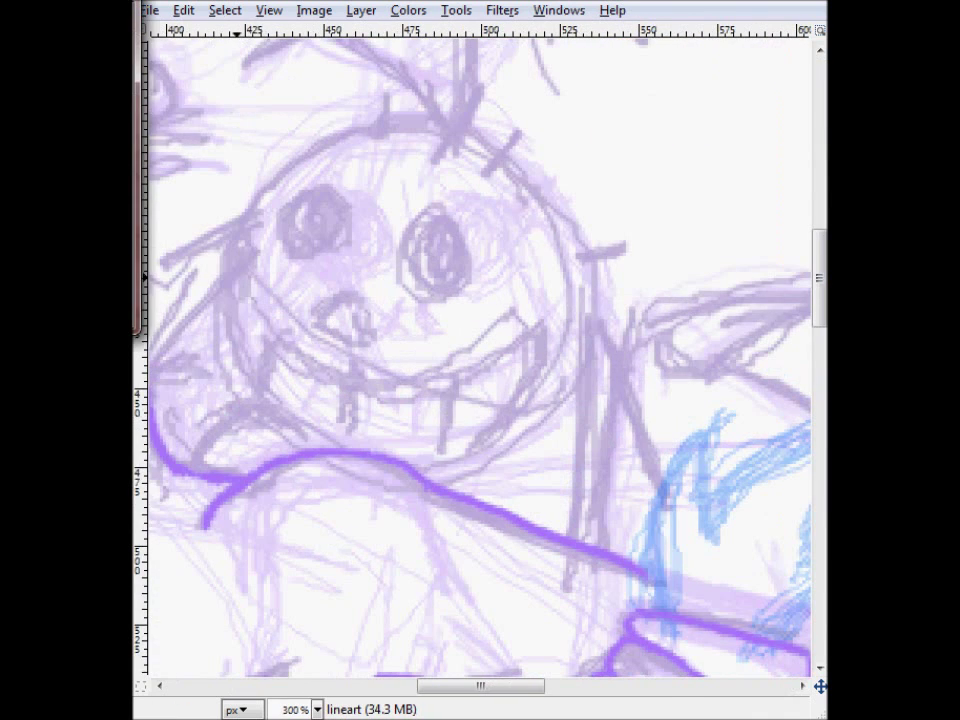
mouse_move(497, 146)
left_mouse_down()
mouse_move(563, 285)
mouse_move(418, 471)
mouse_move(281, 186)
mouse_move(296, 440)
mouse_move(326, 450)
left_mouse_up()
Step: Add tan hair spikes and loose strands around the round skull ornament's outline
left_click_drag(564, 308, 585, 403)
mouse_move(565, 312)
left_mouse_down()
mouse_move(560, 444)
mouse_move(550, 465)
left_mouse_up()
left_click_drag(240, 230, 180, 276)
left_click_drag(238, 234, 168, 347)
left_click_drag(618, 224, 560, 227)
left_click_drag(574, 177, 535, 191)
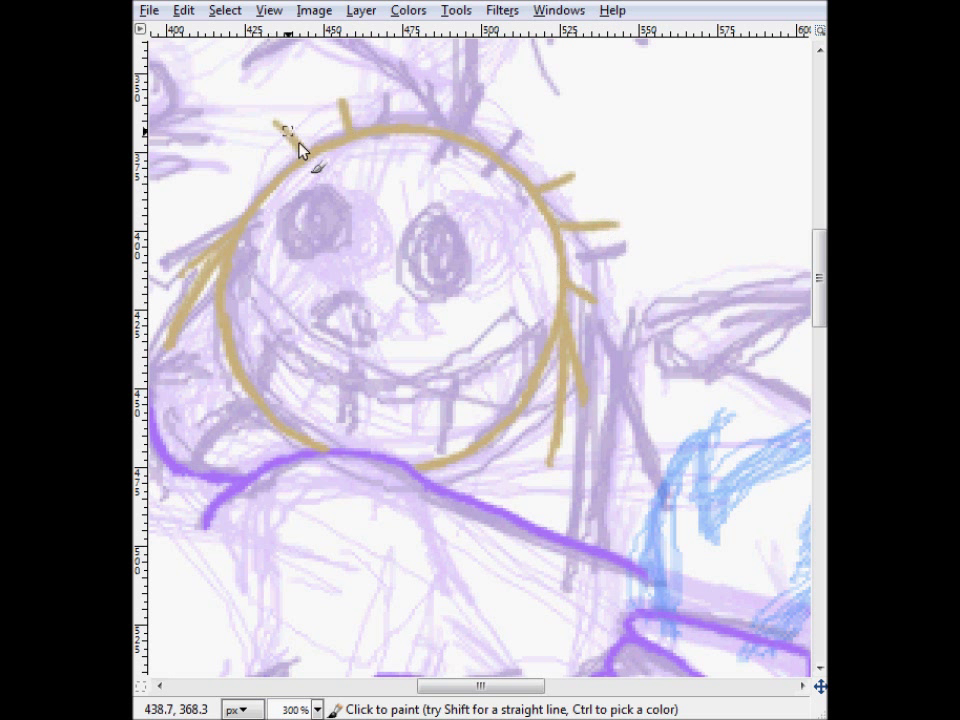
Step: Ink the round skull ornament's grinning mouth, teeth, nose and eyes in tan
left_click_drag(414, 386, 526, 325)
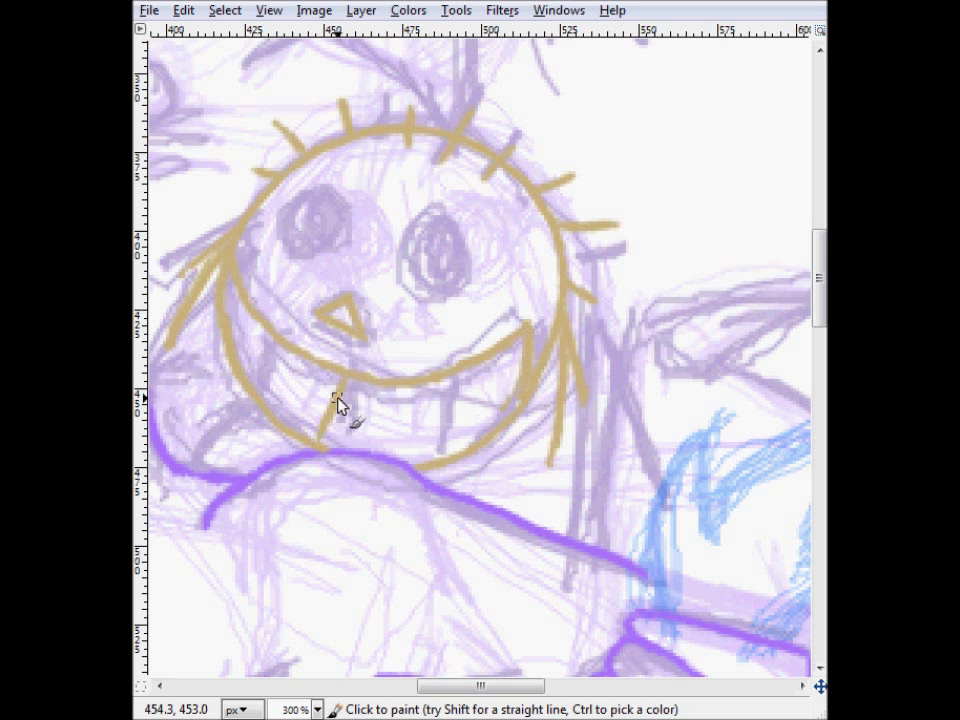
left_click_drag(306, 373, 288, 422)
left_click_drag(433, 382, 442, 454)
left_click_drag(412, 234, 408, 230)
left_click_drag(297, 192, 333, 193)
Step: Ink the second skull ornament on the far side of the character's face in tan, including its strands and top spike
key("z")
left_click(241, 375, "ctrl")
left_click(241, 375, "ctrl")
left_click(241, 375, "ctrl")
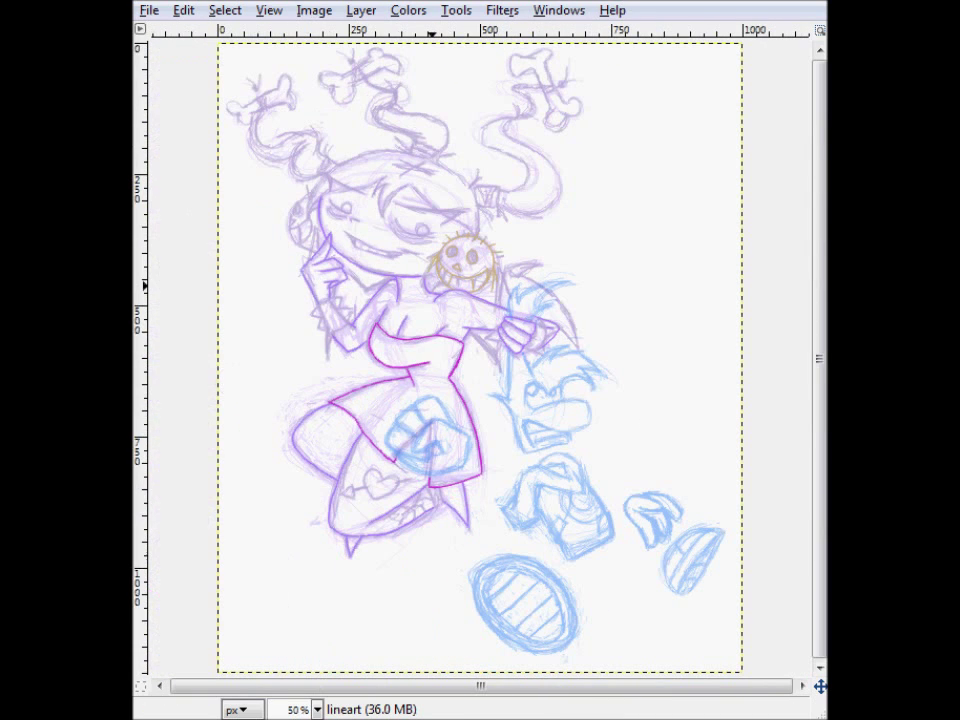
left_click(302, 209)
left_click(302, 209)
key("p")
mouse_move(344, 149)
left_mouse_down()
mouse_move(235, 274)
mouse_move(248, 401)
mouse_move(319, 456)
mouse_move(393, 468)
left_mouse_up()
left_click_drag(395, 466, 390, 361)
left_click_drag(380, 358, 353, 482)
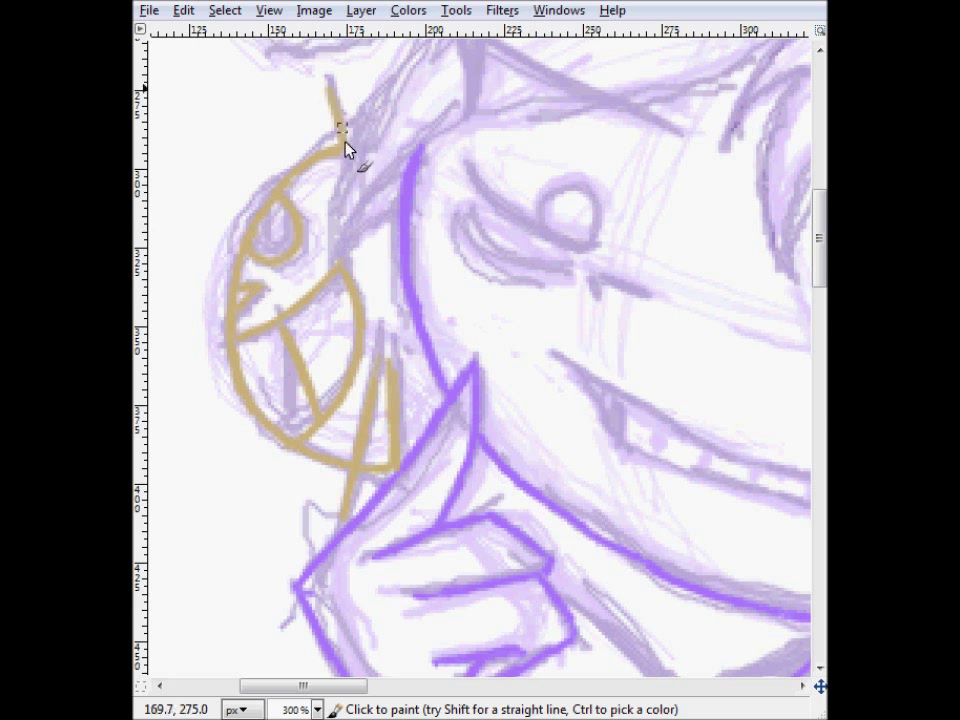
left_click_drag(345, 148, 340, 115)
Step: Ink the spiked bracelet on the raised arm's wrist in tan, with triangular spikes along both sides
left_click(290, 278, "ctrl")
left_click(290, 278, "ctrl")
left_click(290, 278, "ctrl")
left_click(290, 278, "ctrl")
left_click(335, 409)
left_click(335, 409)
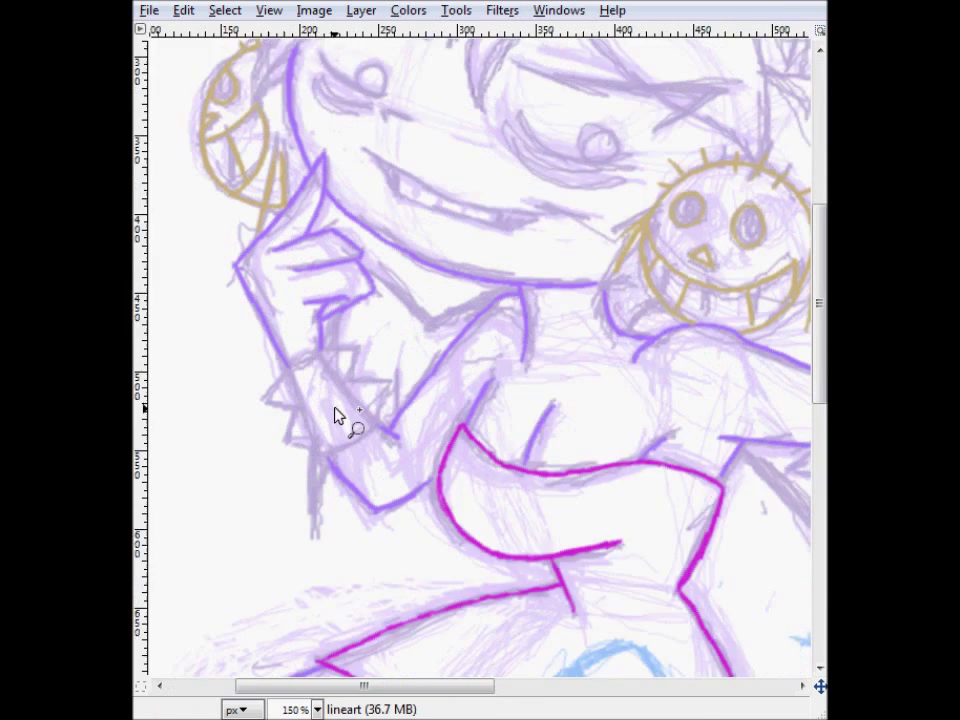
left_click(335, 409)
left_click_drag(273, 349, 314, 331)
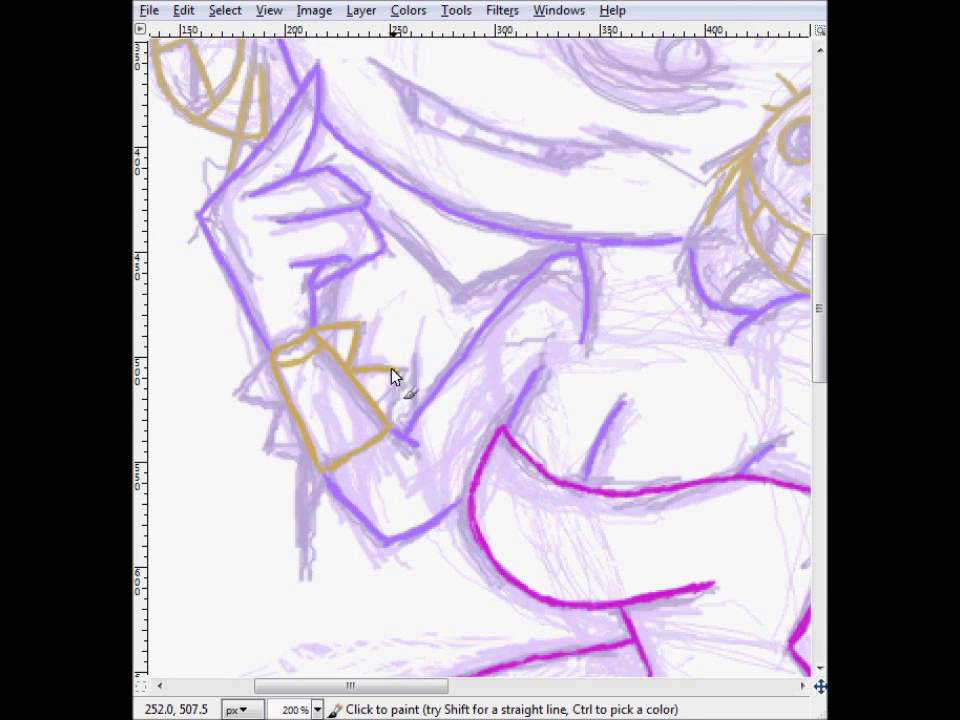
left_click_drag(399, 371, 379, 407)
left_click_drag(273, 356, 245, 398)
left_click_drag(245, 398, 288, 402)
left_click_drag(288, 402, 273, 449)
left_click_drag(273, 449, 319, 460)
Step: Ink the curved edge of the bracelet behind the outstretched hand's fingers in tan
left_click(383, 308, "ctrl")
left_click(383, 308, "ctrl")
left_click(383, 308, "ctrl")
left_click(642, 369)
left_click(642, 369)
left_click(642, 369)
left_click(642, 369)
key("p")
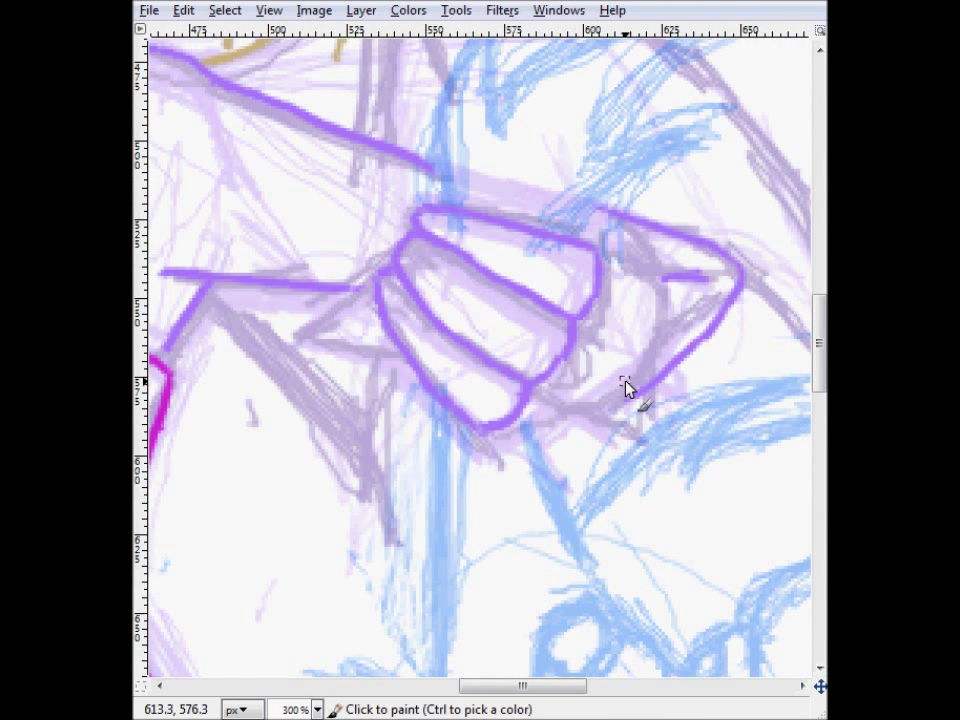
mouse_move(598, 242)
left_mouse_down()
mouse_move(570, 425)
mouse_move(520, 425)
mouse_move(590, 425)
left_mouse_up()
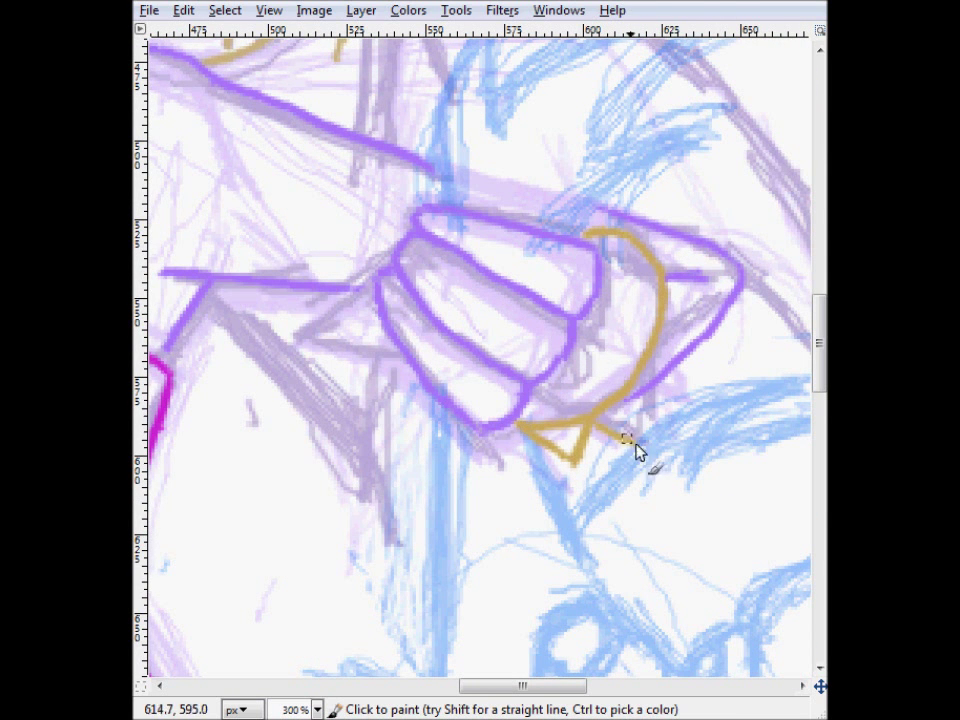
left_click_drag(620, 243, 663, 213)
key("shift+e")
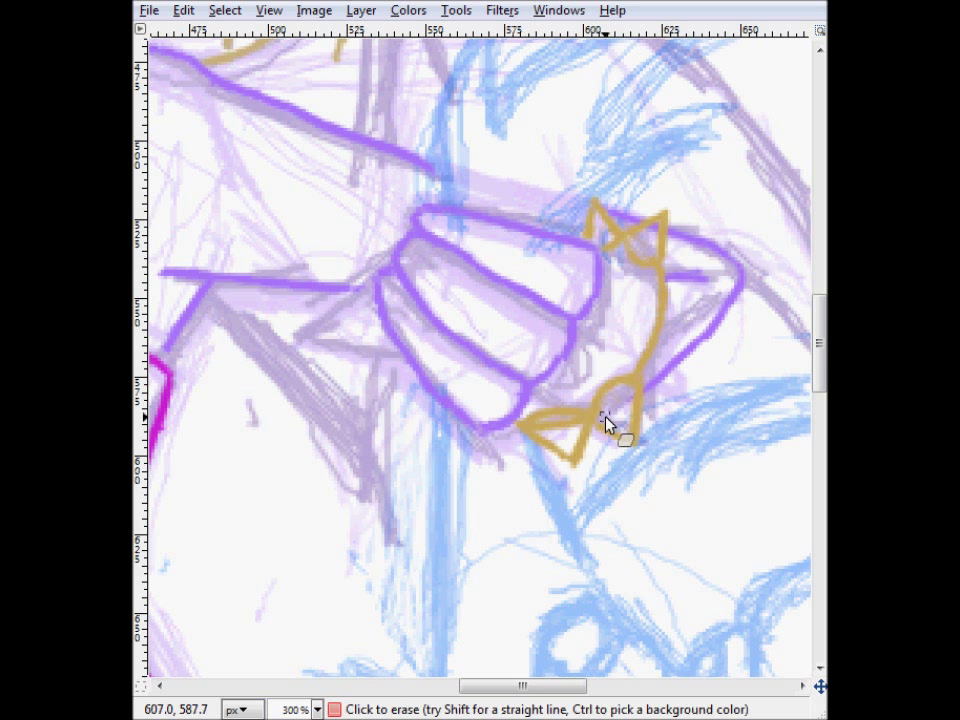
key("ctrl+z")
key("ctrl+z")
key("ctrl+z")
key("ctrl+z")
key("ctrl+z")
key("ctrl+z")
Step: Add a round stud and small triangular spikes to the outstretched hand's bracelet in tan
key("p")
mouse_move(600, 334)
left_mouse_down()
mouse_move(591, 349)
mouse_move(598, 334)
left_mouse_up()
left_click_drag(656, 340, 648, 362)
left_click_drag(519, 428, 562, 428)
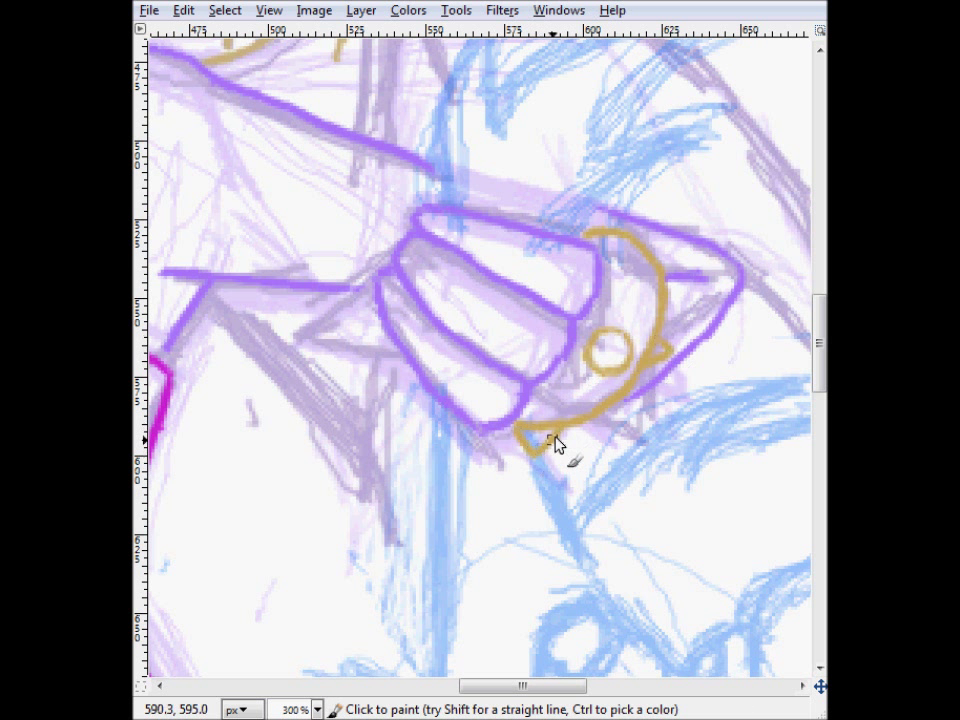
key("shift+e")
key("p")
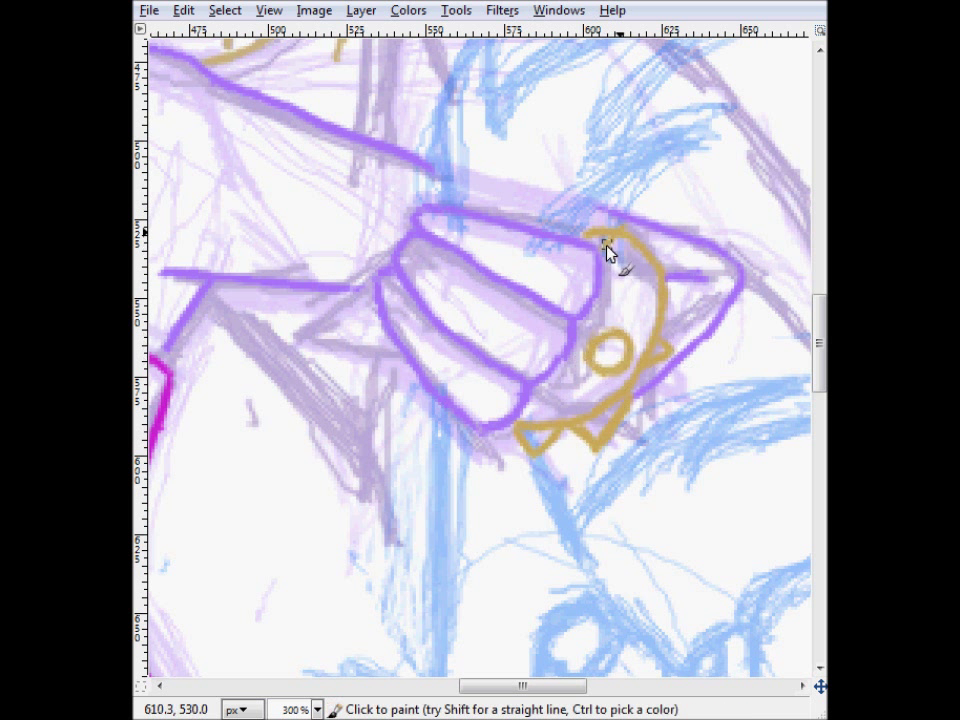
left_click_drag(600, 245, 680, 268)
Step: Ink the visible edges of both bat wings behind the arms in dark plum, including the hooked wing tip
scroll(343, 364, "down", 5)
scroll(343, 364, "up", 3)
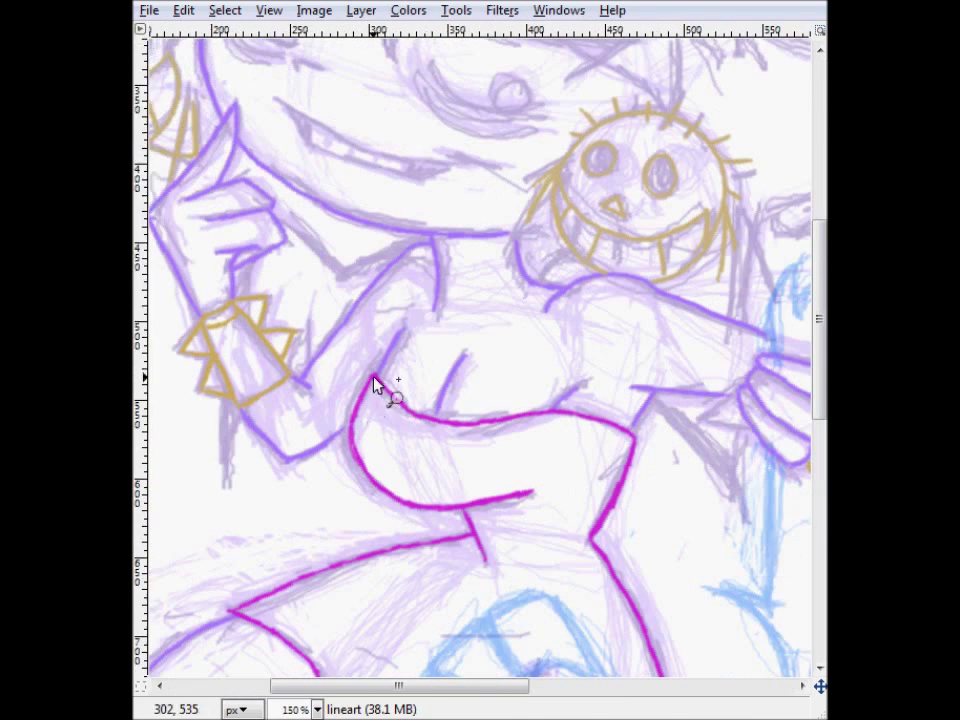
left_click_drag(282, 222, 425, 238)
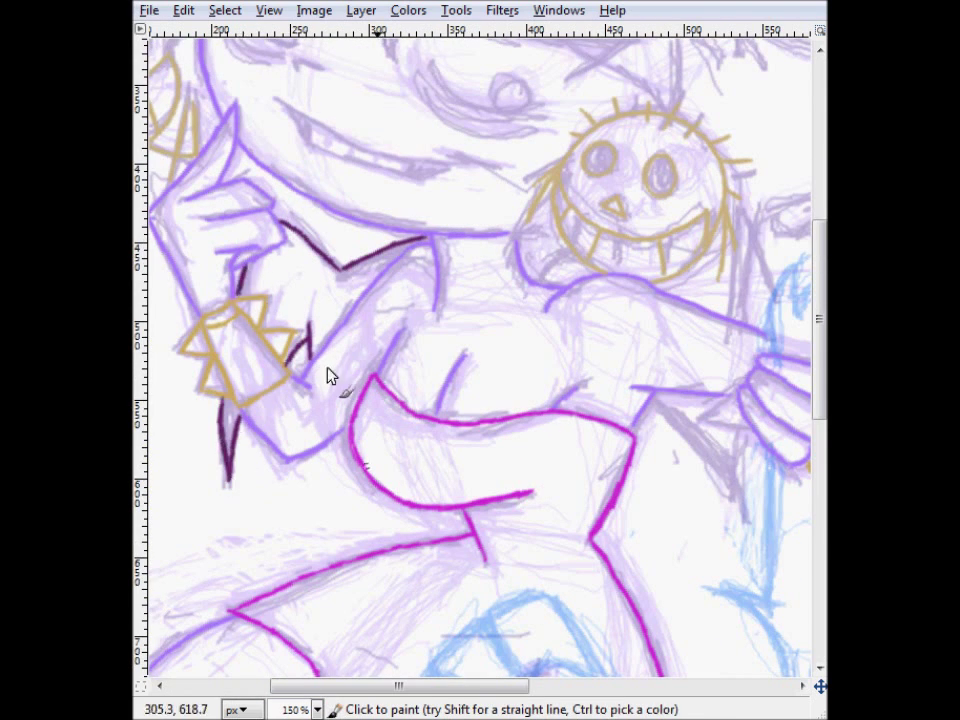
scroll(242, 300, "right", 5)
left_click_drag(265, 400, 348, 488)
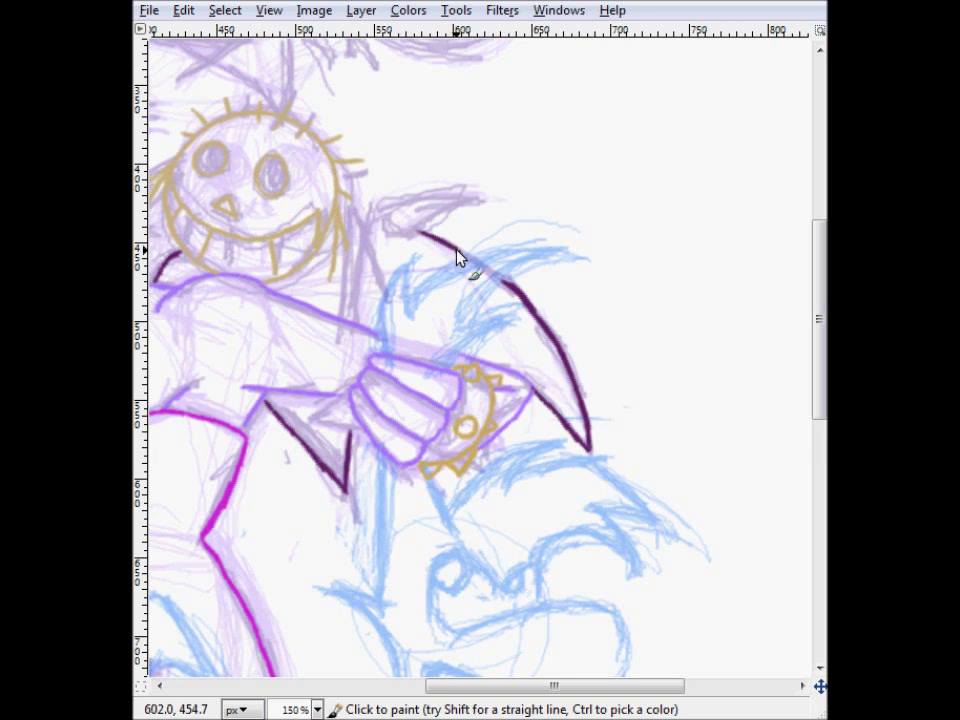
left_click_drag(381, 210, 350, 318)
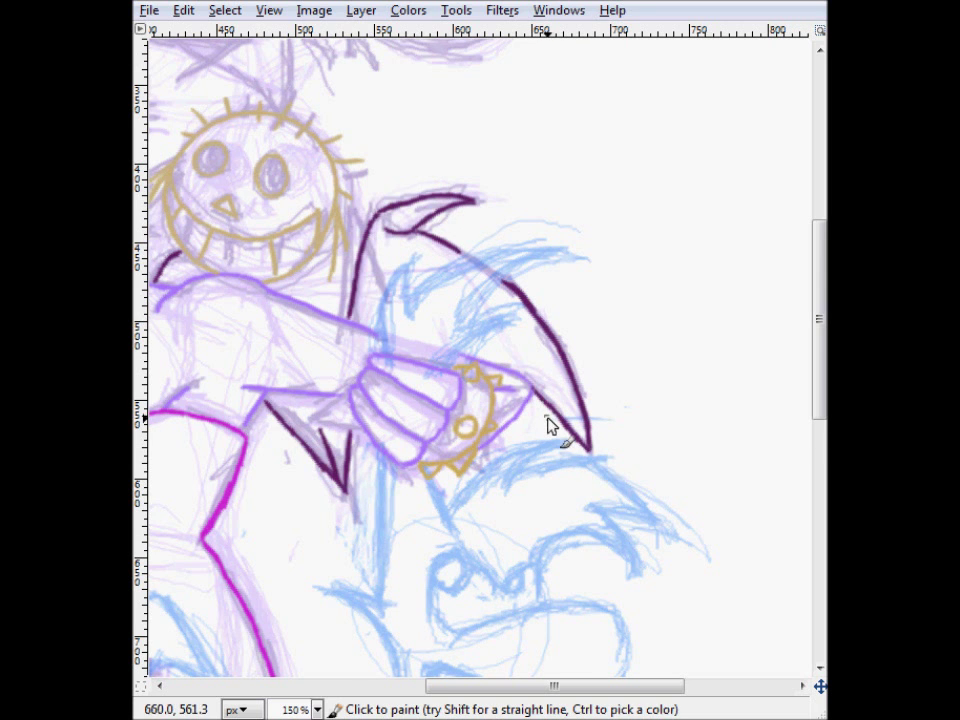
Step: Ink the jagged fringe and the hairline towards the temple in dark indigo
key("z")
left_click(225, 208, "ctrl")
left_click(397, 287)
key("p")
left_click_drag(396, 199, 349, 246)
left_click_drag(349, 246, 394, 221)
mouse_move(394, 221)
left_mouse_down()
mouse_move(380, 308)
mouse_move(463, 221)
mouse_move(656, 370)
mouse_move(204, 311)
left_mouse_up()
Step: Ink the rounded crown of the hair and the crossed strands above the fringe in dark indigo
scroll(414, 208, "left", 1)
mouse_move(548, 133)
left_mouse_down()
mouse_move(699, 272)
mouse_move(705, 368)
left_mouse_up()
left_click_drag(552, 130, 375, 142)
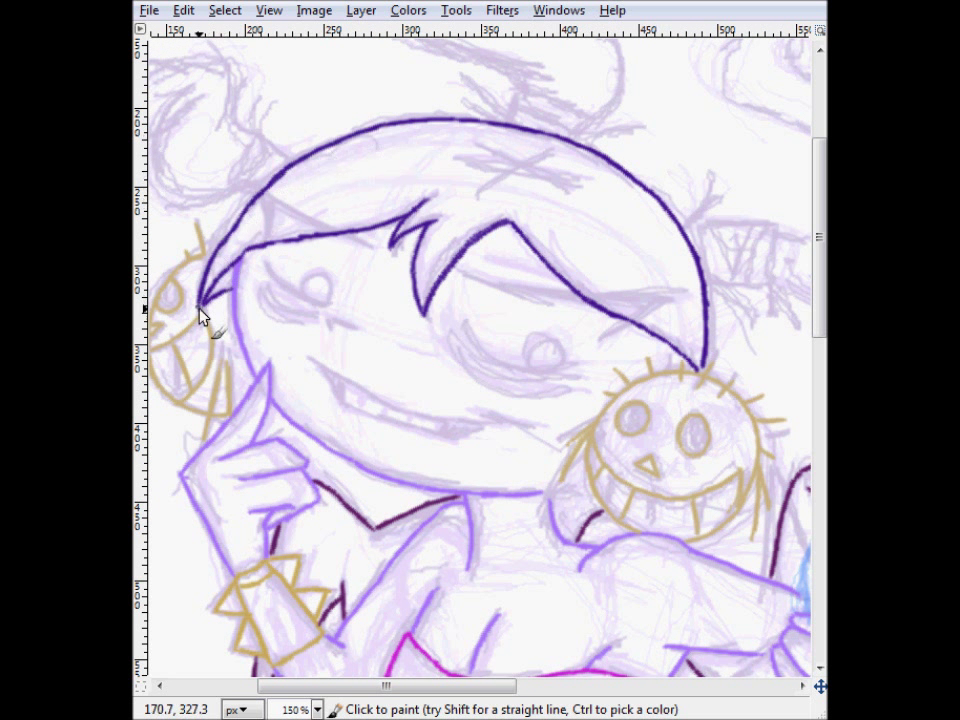
left_click_drag(563, 169, 471, 147)
left_click_drag(552, 150, 518, 164)
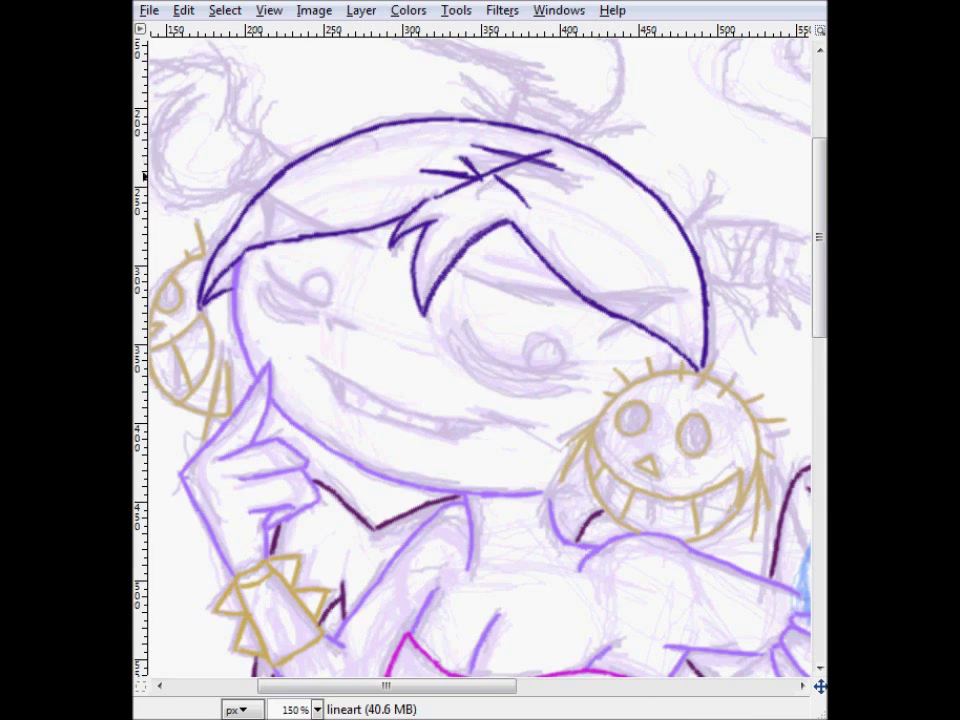
Step: Sample the dress's magenta and ink the band-shaped hair tie at the base of the middle ponytail
key("1")
key("2")
scroll(438, 398, "down", 3)
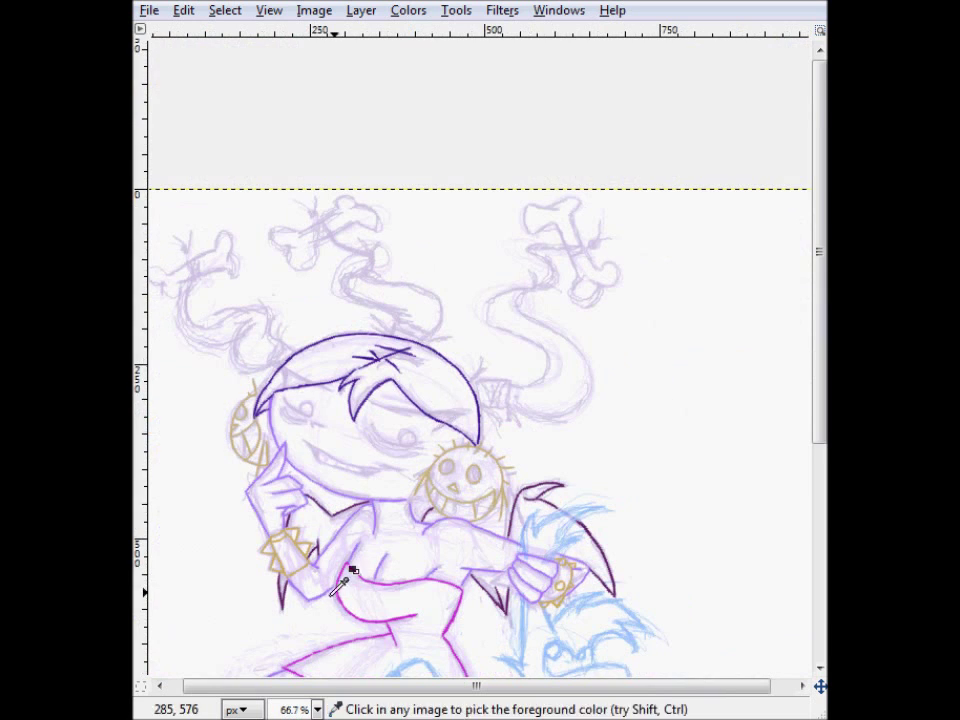
left_click(338, 592, "ctrl")
scroll(351, 369, "up", 3)
mouse_move(589, 271)
left_mouse_down()
mouse_move(565, 294)
mouse_move(490, 238)
left_mouse_up()
left_click_drag(490, 238, 483, 268)
left_click_drag(490, 253, 564, 270)
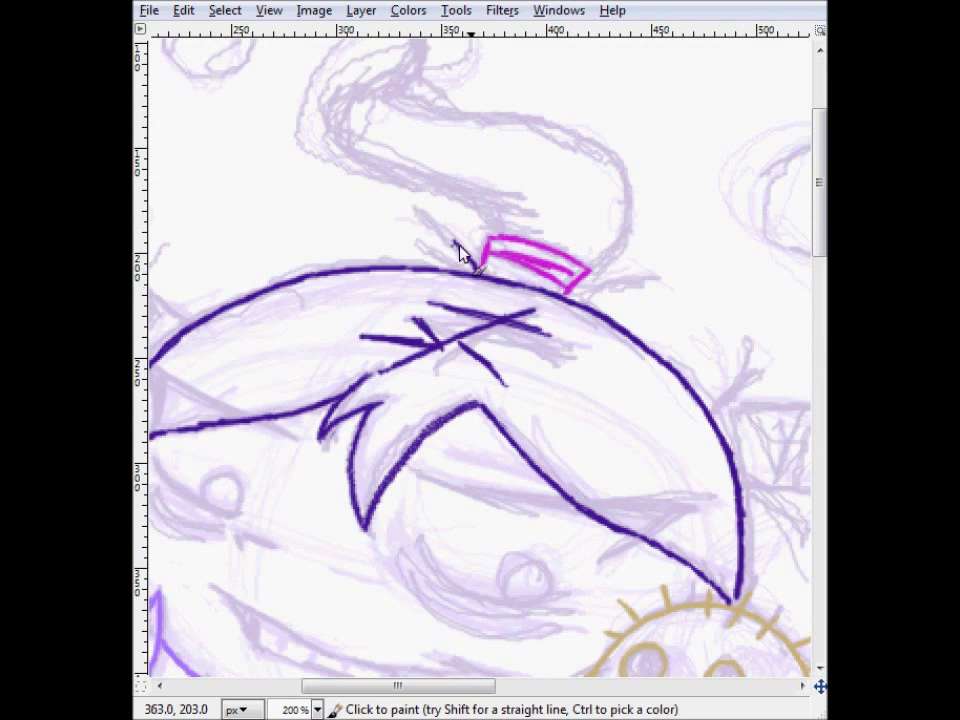
Step: Add dark indigo stray hairs on both sides of the middle hair tie
left_click_drag(459, 246, 433, 222)
left_click_drag(478, 274, 434, 252)
left_click_drag(656, 278, 567, 297)
Step: Ink the middle ponytail's winding outline and its loose strands in dark indigo
scroll(281, 146, "down", 3)
scroll(235, 72, "up", 3)
mouse_move(583, 385)
left_mouse_down()
mouse_move(456, 310)
mouse_move(478, 224)
left_mouse_up()
key("ctrl+z")
mouse_move(490, 229)
left_mouse_down()
mouse_move(454, 243)
mouse_move(610, 365)
left_mouse_up()
left_click_drag(568, 347, 581, 383)
mouse_move(381, 130)
left_mouse_down()
mouse_move(504, 183)
mouse_move(490, 230)
left_mouse_up()
left_click_drag(527, 155, 508, 184)
mouse_move(490, 235)
left_mouse_down()
mouse_move(718, 332)
mouse_move(680, 415)
left_mouse_up()
Step: Ink the striped hair tie at the base of the left ponytail in magenta
scroll(347, 518, "down", 2)
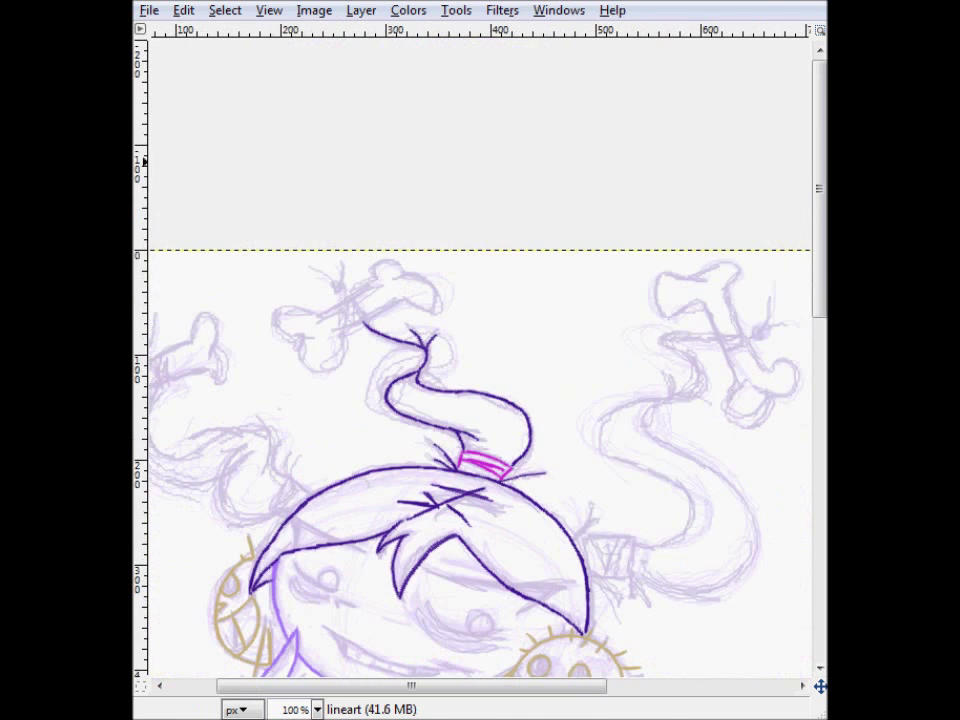
scroll(318, 566, "up", 2)
left_click_drag(532, 475, 501, 537)
left_click_drag(532, 475, 573, 505)
left_click_drag(501, 537, 527, 545)
left_click_drag(527, 517, 553, 489)
Step: Ink the left ponytail's curling outline and its stray hairs in dark indigo
mouse_move(283, 283)
left_mouse_down()
mouse_move(264, 392)
mouse_move(497, 386)
mouse_move(528, 472)
left_mouse_up()
left_click_drag(446, 405, 497, 538)
mouse_move(283, 284)
left_mouse_down()
mouse_move(388, 466)
mouse_move(401, 460)
left_mouse_up()
left_click_drag(529, 421, 527, 468)
left_click_drag(550, 432, 530, 466)
left_click_drag(258, 350, 286, 318)
mouse_move(271, 462)
left_mouse_down()
mouse_move(230, 445)
mouse_move(369, 457)
mouse_move(295, 535)
left_mouse_up()
Step: Ink the right ponytail's striped tie in magenta and its winding outline and stray strands in dark indigo
scroll(480, 350, "down", 4)
scroll(510, 100, "up", 4)
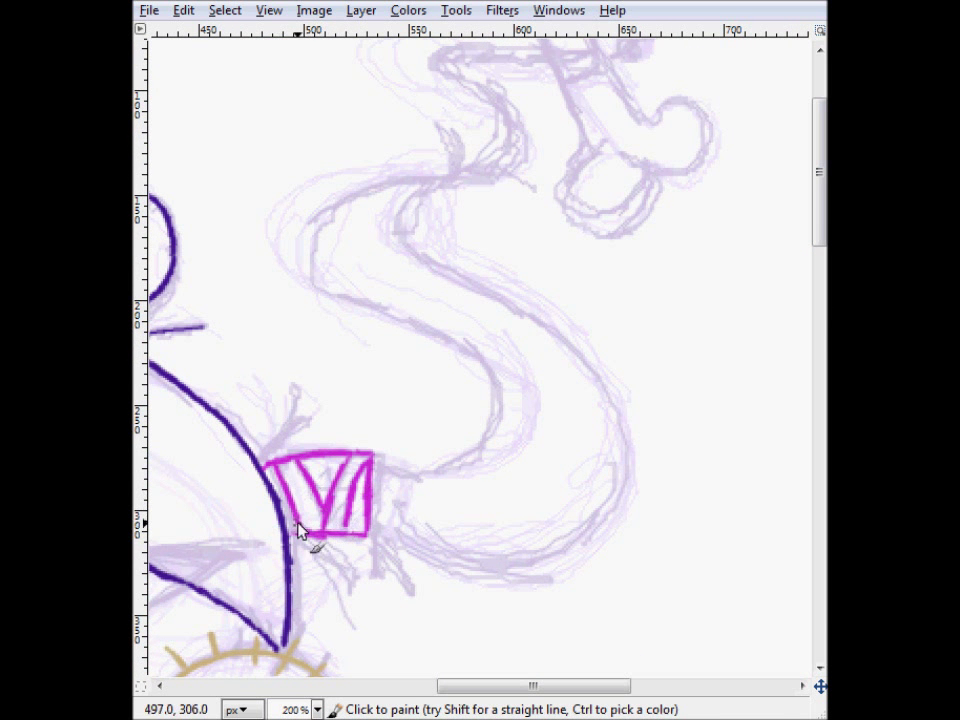
mouse_move(428, 183)
left_mouse_down()
mouse_move(474, 285)
mouse_move(617, 489)
mouse_move(372, 536)
mouse_move(338, 222)
mouse_move(497, 422)
mouse_move(378, 456)
left_mouse_up()
scroll(778, 171, "up", 3)
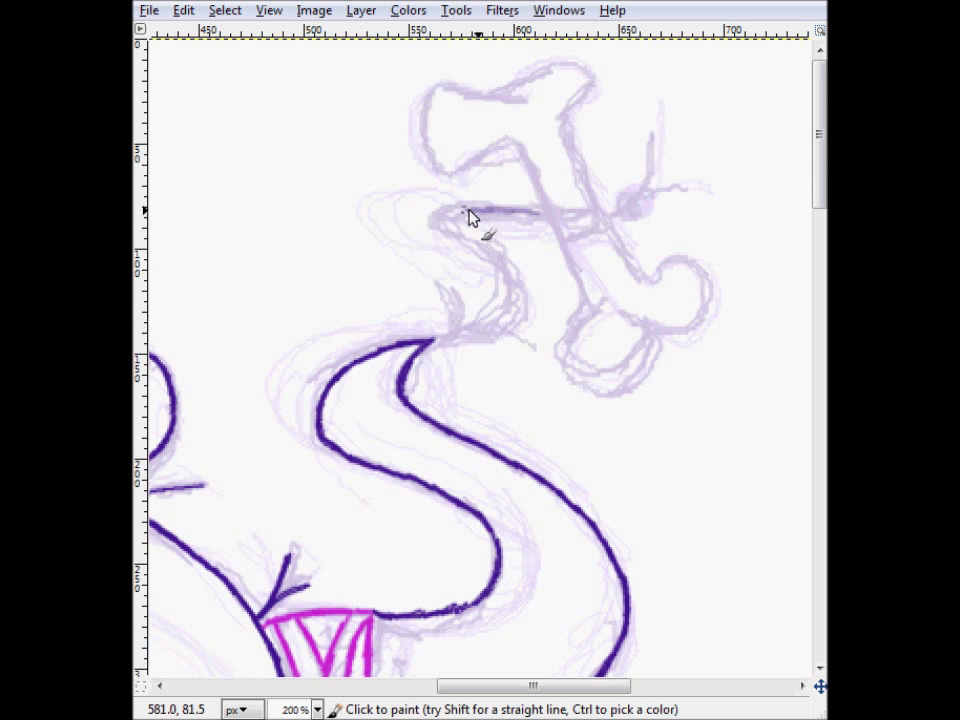
left_click_drag(537, 218, 478, 340)
left_click_drag(618, 557, 609, 489)
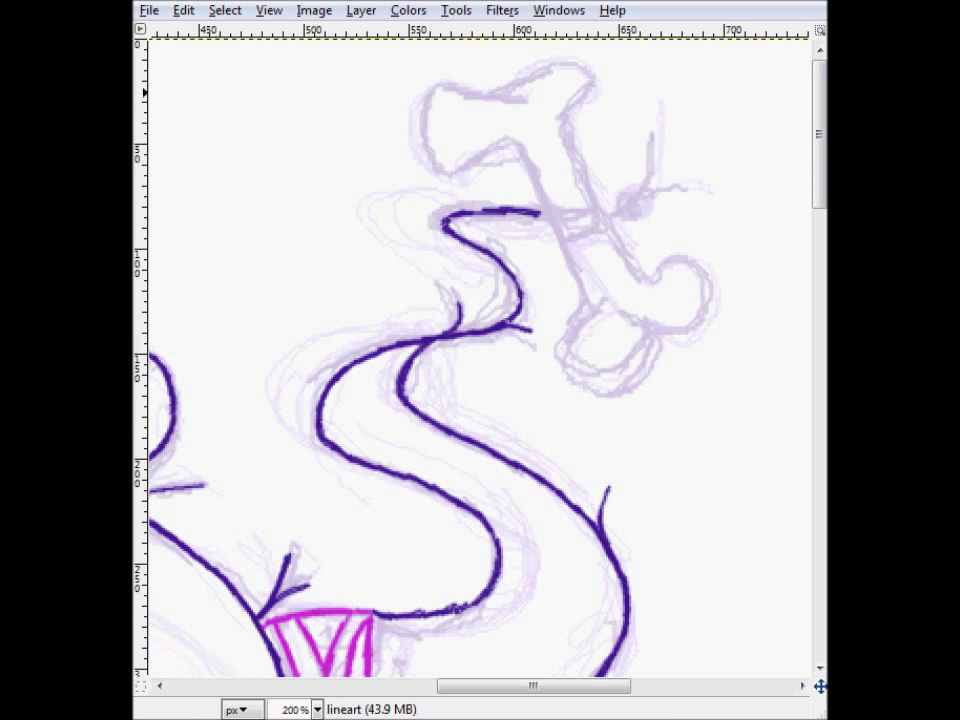
Step: Ink the outline of the bone at the tip of the right ponytail in gold
key("z")
left_click(246, 269, "ctrl")
left_click(383, 311)
key("o")
key("z")
left_click(220, 371, "ctrl")
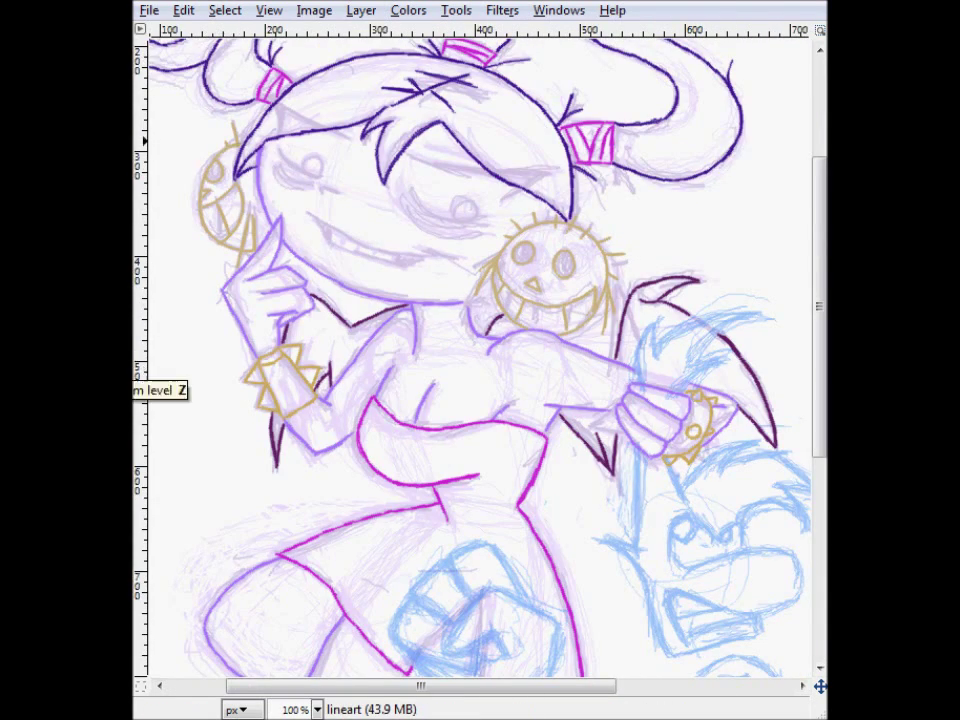
scroll(786, 124, "up", 3)
left_click(786, 124)
scroll(786, 124, "up", 2)
key("p")
mouse_move(435, 127)
left_mouse_down()
mouse_move(316, 121)
mouse_move(514, 392)
mouse_move(536, 440)
left_mouse_up()
mouse_move(435, 126)
left_mouse_down()
mouse_move(514, 214)
mouse_move(611, 459)
left_mouse_up()
mouse_move(536, 440)
left_mouse_down()
mouse_move(527, 547)
mouse_move(614, 464)
left_mouse_up()
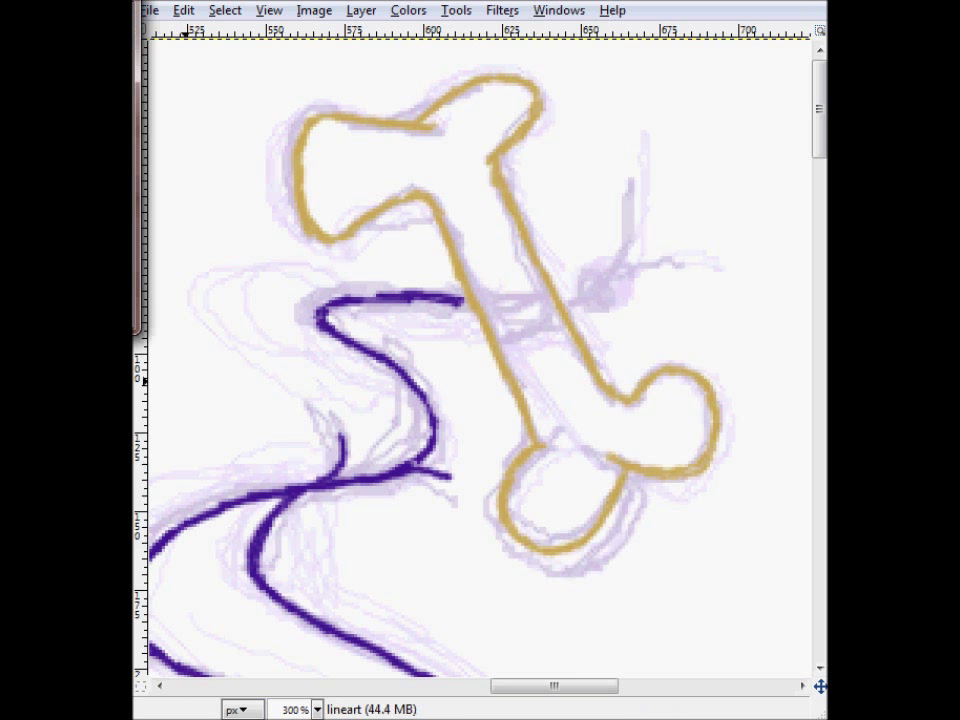
Step: Ink the hair wrapped around the right ponytail's bone, plus its knot and loose ends, in dark indigo
left_click(262, 537, "ctrl")
mouse_move(462, 300)
left_mouse_down()
mouse_move(554, 320)
mouse_move(482, 295)
left_mouse_up()
mouse_move(575, 280)
left_mouse_down()
mouse_move(618, 230)
mouse_move(582, 275)
left_mouse_up()
left_click_drag(582, 275, 664, 272)
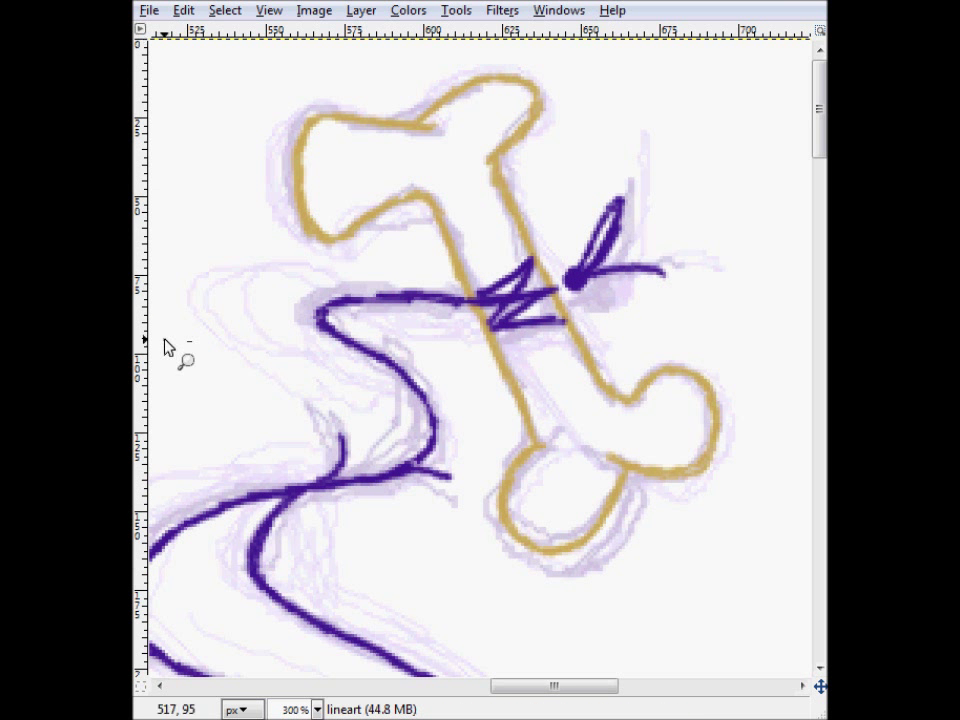
Step: Ink the middle ponytail's bone in gold and the hair wrapped and knotted around it in dark indigo
left_click(165, 340, "ctrl")
left_click(284, 74)
left_click_drag(821, 222, 821, 200)
key("p")
mouse_move(645, 97)
left_mouse_down()
mouse_move(666, 90)
mouse_move(722, 157)
left_mouse_up()
left_click_drag(722, 157, 555, 196)
mouse_move(465, 222)
left_mouse_down()
mouse_move(524, 279)
mouse_move(553, 197)
left_mouse_up()
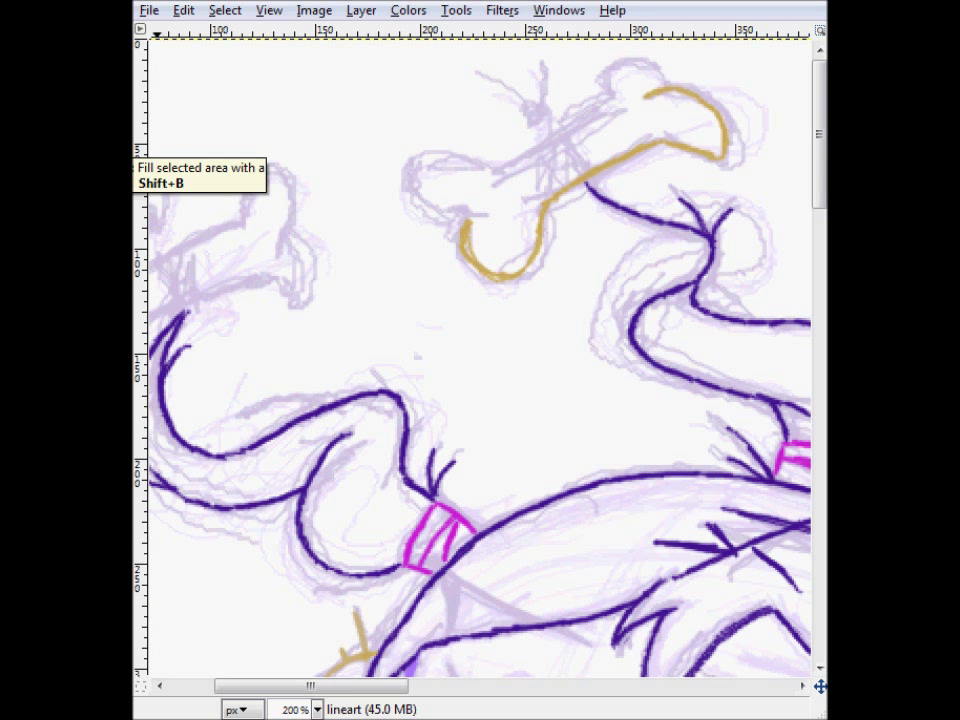
mouse_move(615, 108)
left_mouse_down()
mouse_move(460, 161)
mouse_move(478, 218)
left_mouse_up()
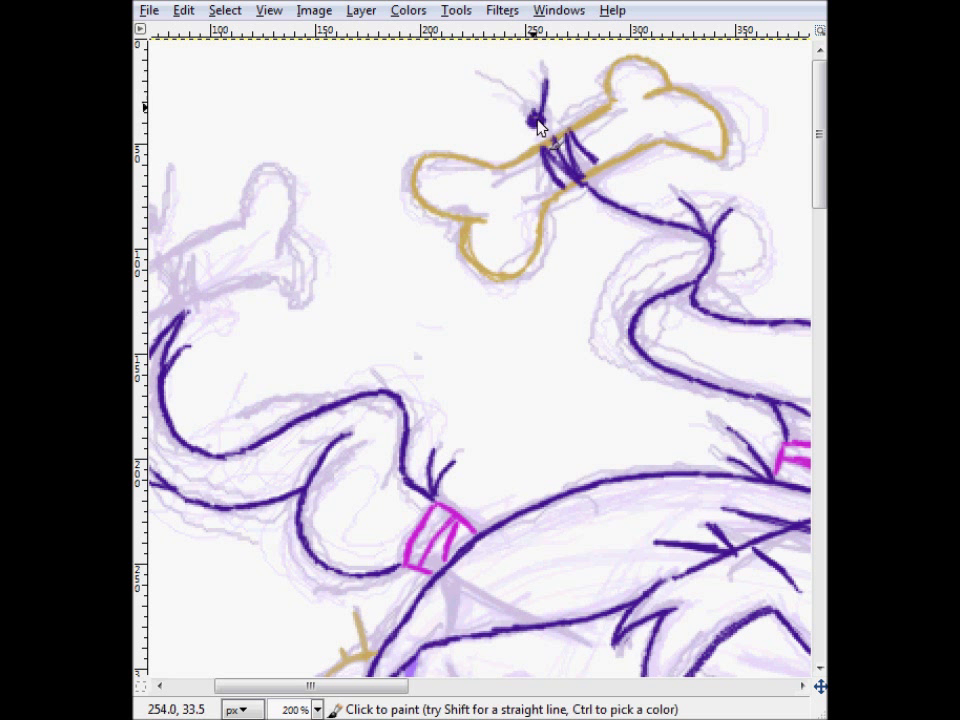
Step: Ink the left ponytail's bone in gold and its wrapped hair, knot and loose ends in dark indigo
scroll(315, 621, "left", 3)
mouse_move(410, 280)
left_mouse_down()
mouse_move(283, 319)
mouse_move(448, 246)
left_mouse_up()
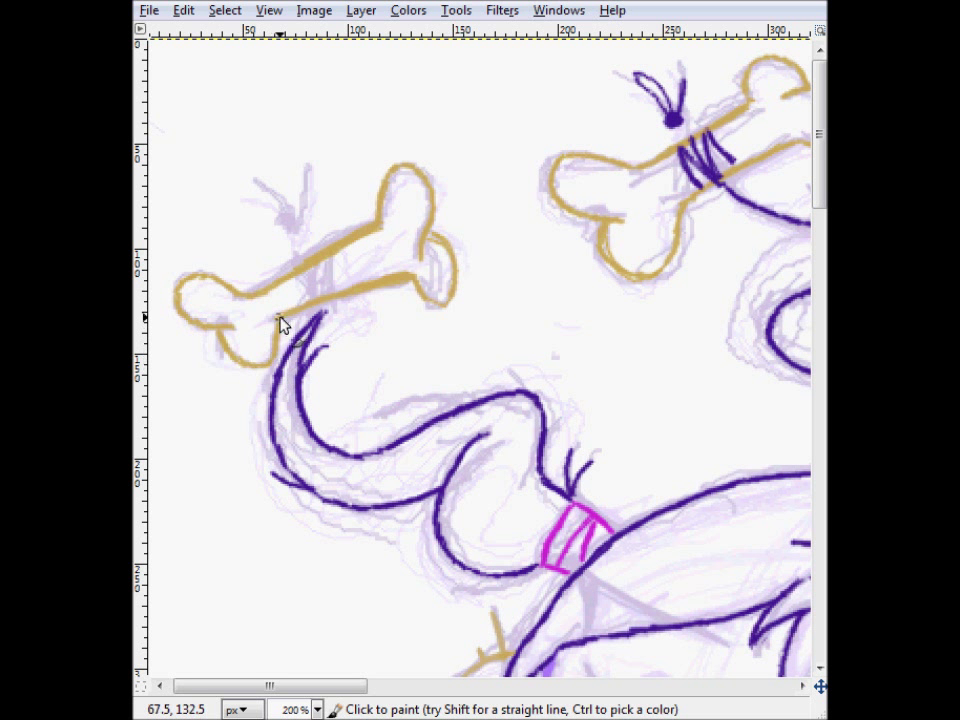
left_click_drag(324, 294, 344, 287)
left_click_drag(303, 234, 307, 188)
left_click_drag(245, 185, 300, 238)
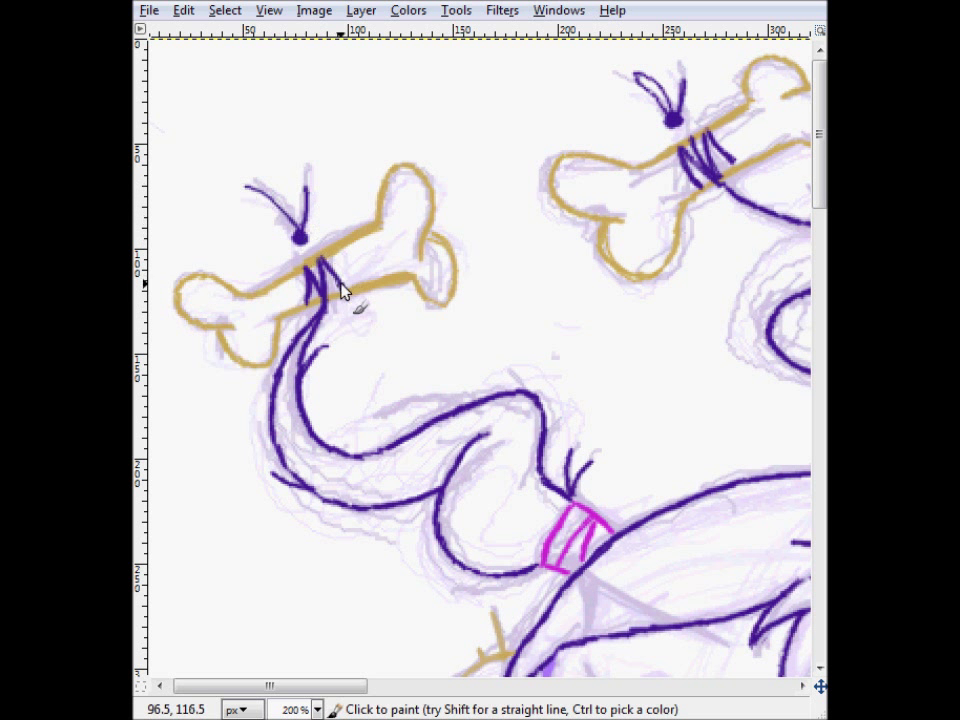
left_click_drag(330, 300, 310, 262)
Step: Ink the short strap hanging below the skirt hem on the thigh in magenta
left_click(273, 500, "ctrl")
left_click(273, 500, "ctrl")
left_click(273, 500, "ctrl")
left_click(273, 500, "ctrl")
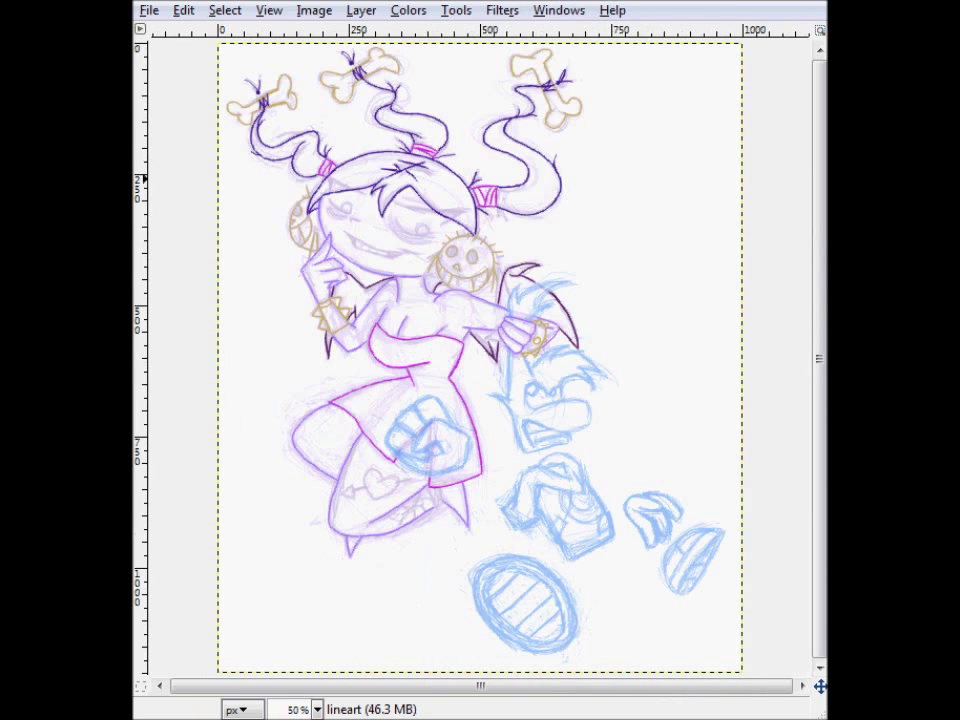
left_click(413, 498)
left_click(413, 498)
left_click(413, 498)
left_click_drag(394, 686, 379, 686)
key("o")
left_click(381, 348)
key("p")
left_click_drag(577, 459, 587, 510)
left_click_drag(528, 472, 556, 530)
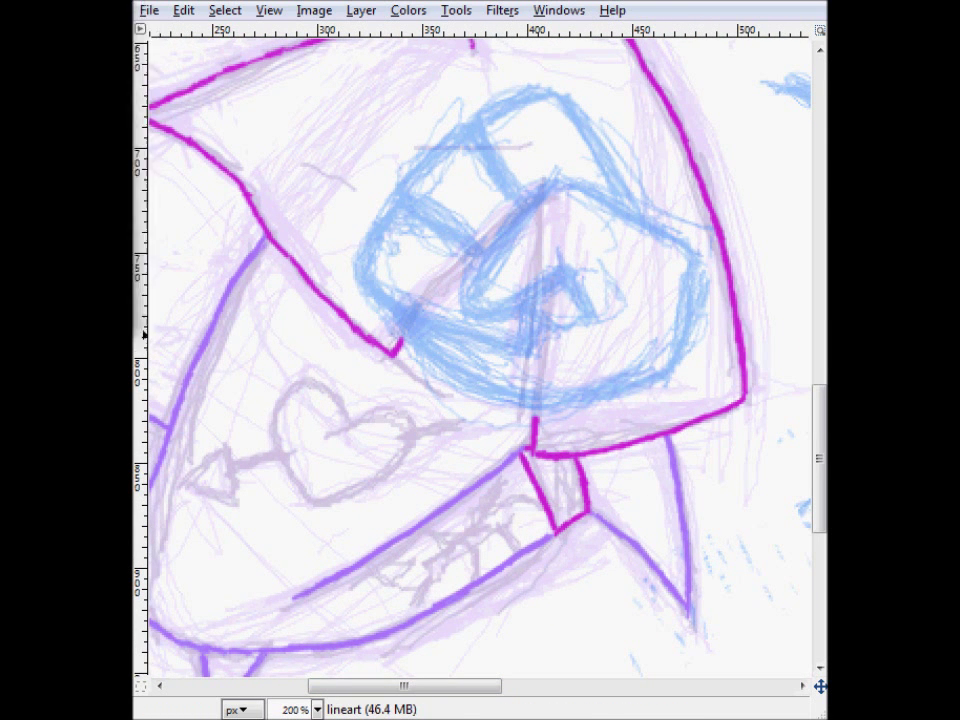
Step: Ink the heart-and-arrow tattoo on the front thigh in bright blue
left_click_drag(321, 497, 405, 441)
key("ctrl+z")
mouse_move(350, 420)
left_mouse_down()
mouse_move(364, 424)
mouse_move(397, 473)
mouse_move(318, 500)
left_mouse_up()
mouse_move(347, 420)
left_mouse_down()
mouse_move(315, 390)
mouse_move(307, 503)
left_mouse_up()
left_click_drag(265, 457, 228, 465)
left_click_drag(216, 448, 228, 490)
mouse_move(216, 448)
left_mouse_down()
mouse_move(178, 480)
mouse_move(230, 491)
left_mouse_up()
Step: Ink the curly tattoo below the strap and the one on the other leg in bright blue
mouse_move(508, 481)
left_mouse_down()
mouse_move(486, 507)
mouse_move(428, 523)
left_mouse_up()
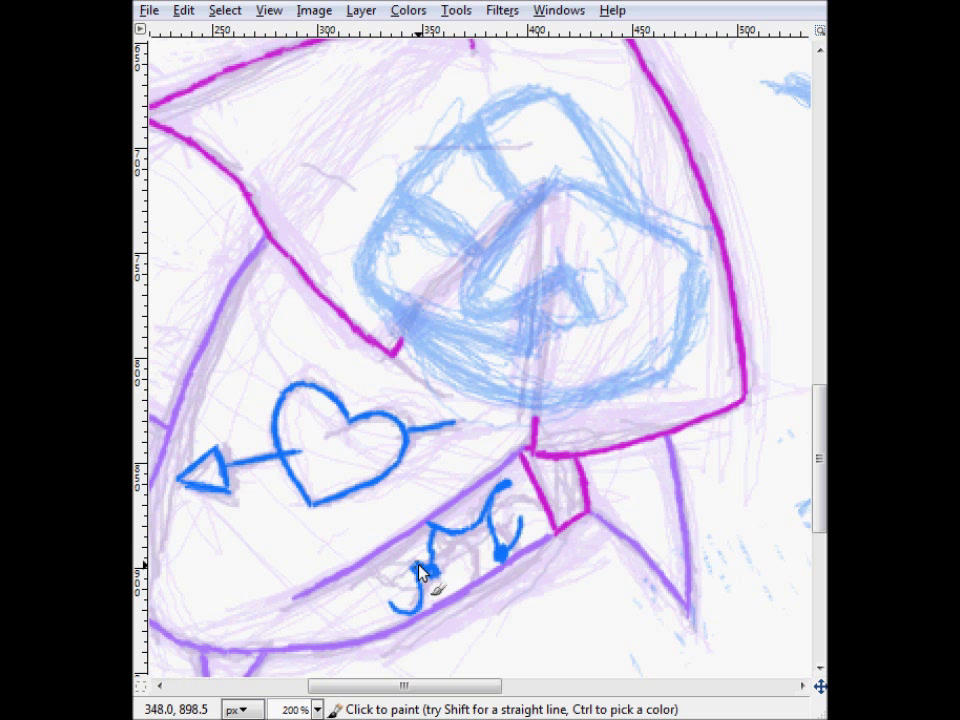
scroll(400, 400, "left", 3)
mouse_move(322, 192)
left_mouse_down()
mouse_move(289, 249)
mouse_move(206, 279)
mouse_move(251, 236)
mouse_move(199, 321)
mouse_move(180, 320)
left_mouse_up()
Step: Ink both pointed eyebrows and the small nose on the horned-haired character's face in black
left_click(418, 253, "ctrl")
left_click(418, 253, "ctrl")
left_click(418, 253, "ctrl")
left_click(418, 253, "ctrl")
left_click(379, 201)
left_click(379, 201)
left_click(379, 201)
left_click(379, 201)
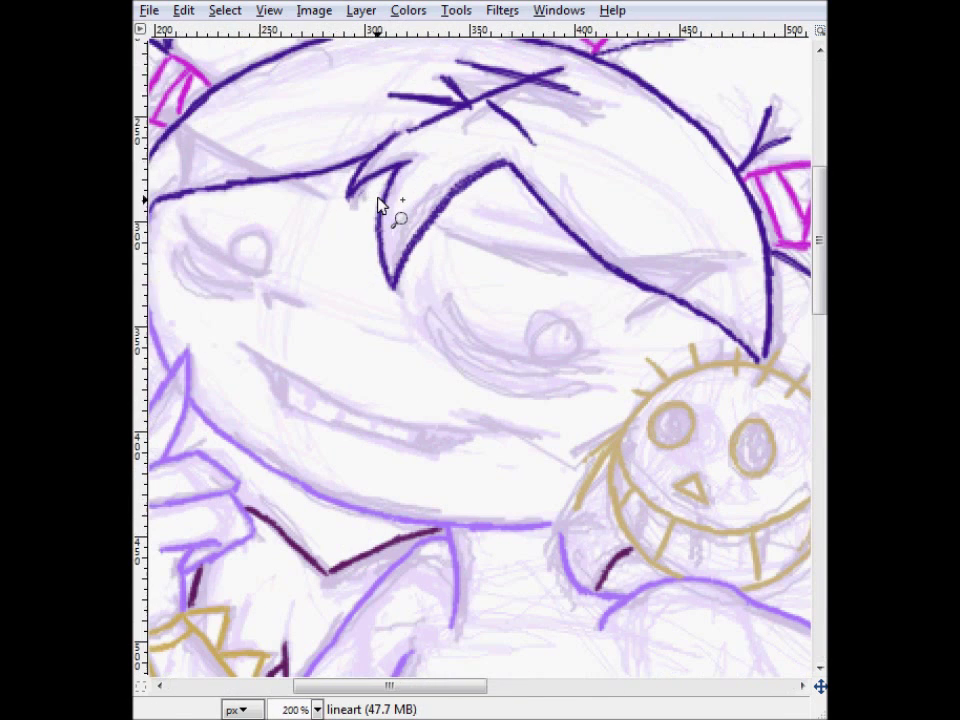
scroll(240, 170, "left", 1)
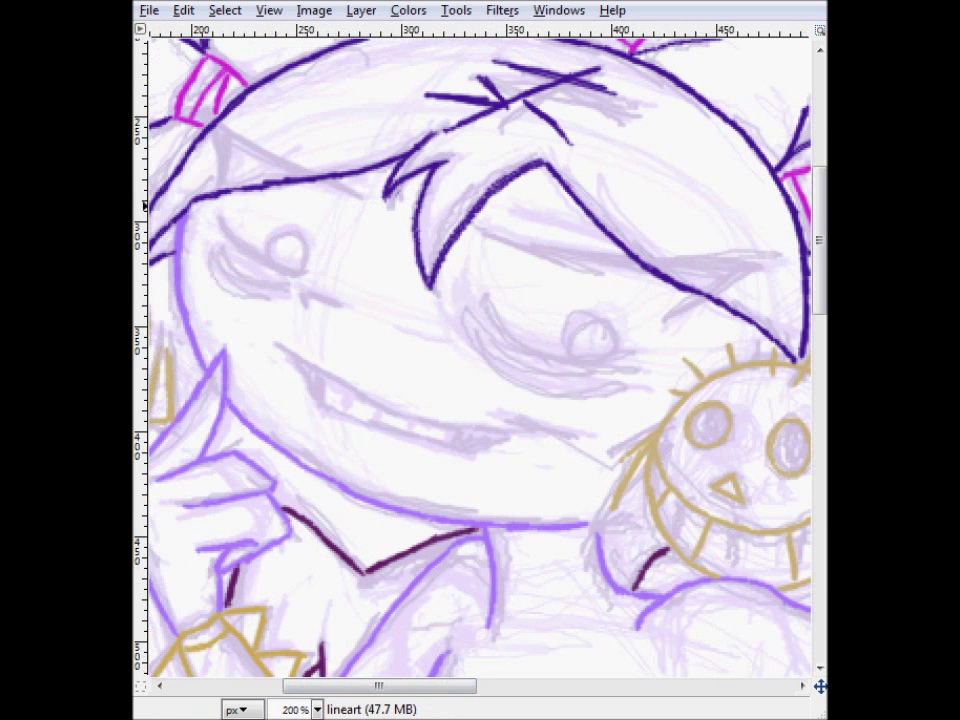
mouse_move(218, 137)
left_mouse_down()
mouse_move(242, 140)
mouse_move(226, 190)
mouse_move(218, 150)
left_mouse_up()
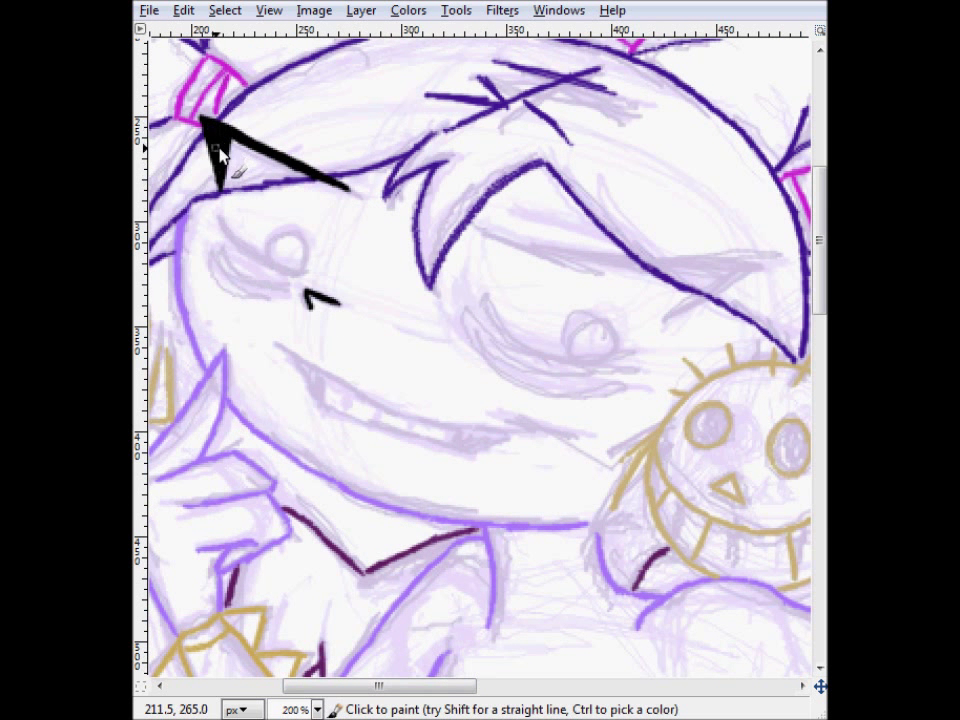
mouse_move(567, 258)
left_mouse_down()
mouse_move(703, 309)
mouse_move(491, 246)
mouse_move(704, 278)
left_mouse_up()
Step: Ink the heavy curved lines under both eyes in black and outline the irises in dark red
mouse_move(487, 308)
left_mouse_down()
mouse_move(557, 360)
mouse_move(625, 350)
left_mouse_up()
key("shift+e")
key("p")
mouse_move(482, 305)
left_mouse_down()
mouse_move(609, 376)
mouse_move(619, 354)
left_mouse_up()
mouse_move(545, 388)
left_mouse_down()
mouse_move(486, 355)
mouse_move(606, 391)
left_mouse_up()
mouse_move(634, 364)
left_mouse_down()
mouse_move(482, 335)
mouse_move(460, 311)
left_mouse_up()
left_click_drag(460, 311, 552, 392)
mouse_move(209, 237)
left_mouse_down()
mouse_move(277, 283)
mouse_move(208, 272)
left_mouse_up()
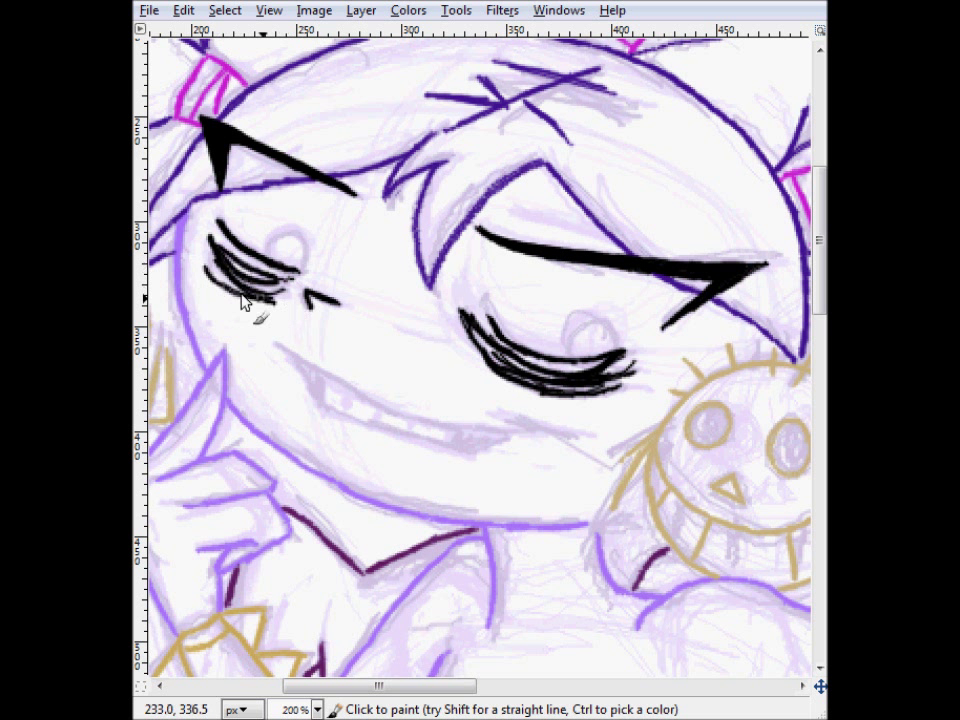
left_click_drag(301, 266, 272, 254)
left_click_drag(583, 325, 569, 356)
Step: Ink the grinning mouth with its teeth and the thin accent lines above both eyebrows in black
left_click_drag(510, 417, 570, 438)
mouse_move(277, 349)
left_mouse_down()
mouse_move(507, 428)
mouse_move(465, 452)
left_mouse_up()
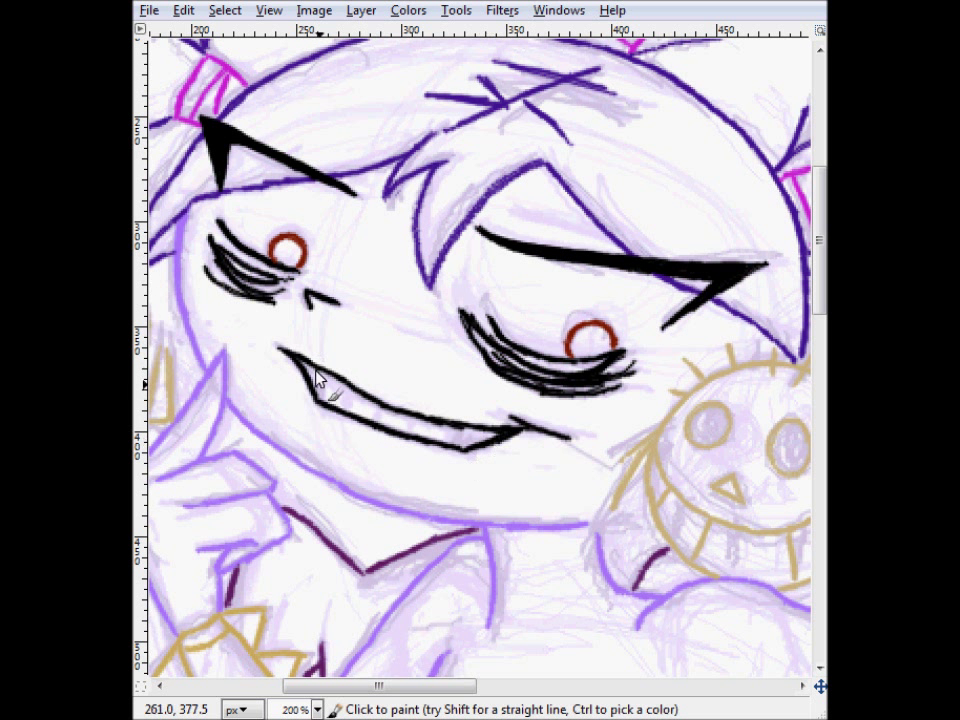
left_click_drag(393, 405, 398, 425)
left_click_drag(455, 428, 460, 445)
left_click_drag(510, 218, 630, 238)
left_click_drag(255, 130, 345, 166)
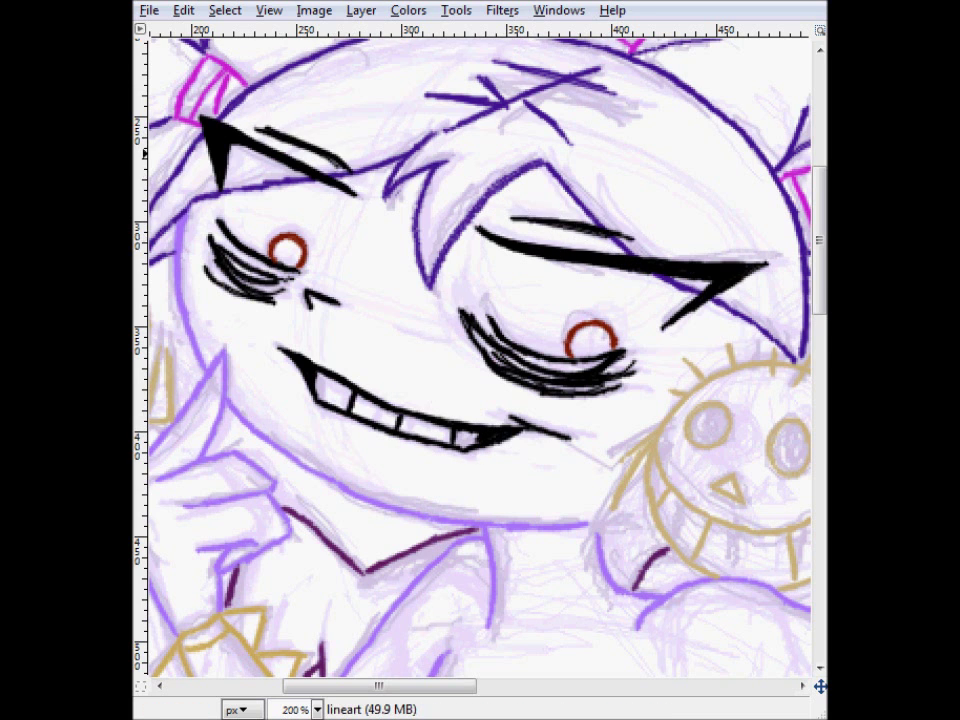
Step: Ink the spiky tuft of hair sticking out above the clenched fist in dark purple
scroll(334, 310, "down", 4)
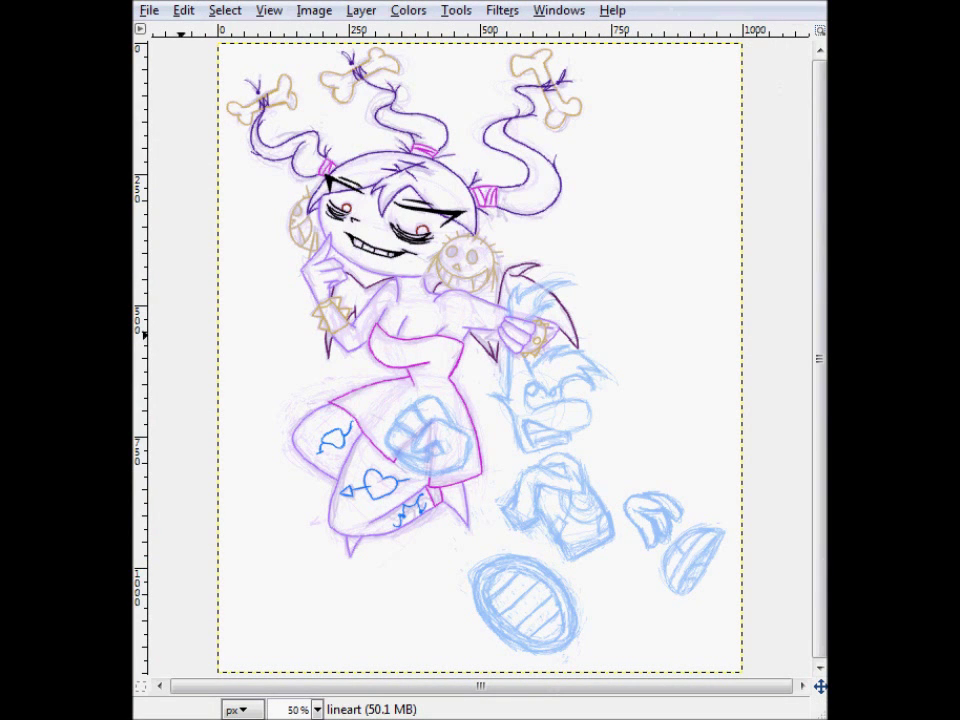
key("plus")
key("plus")
key("plus")
key("plus")
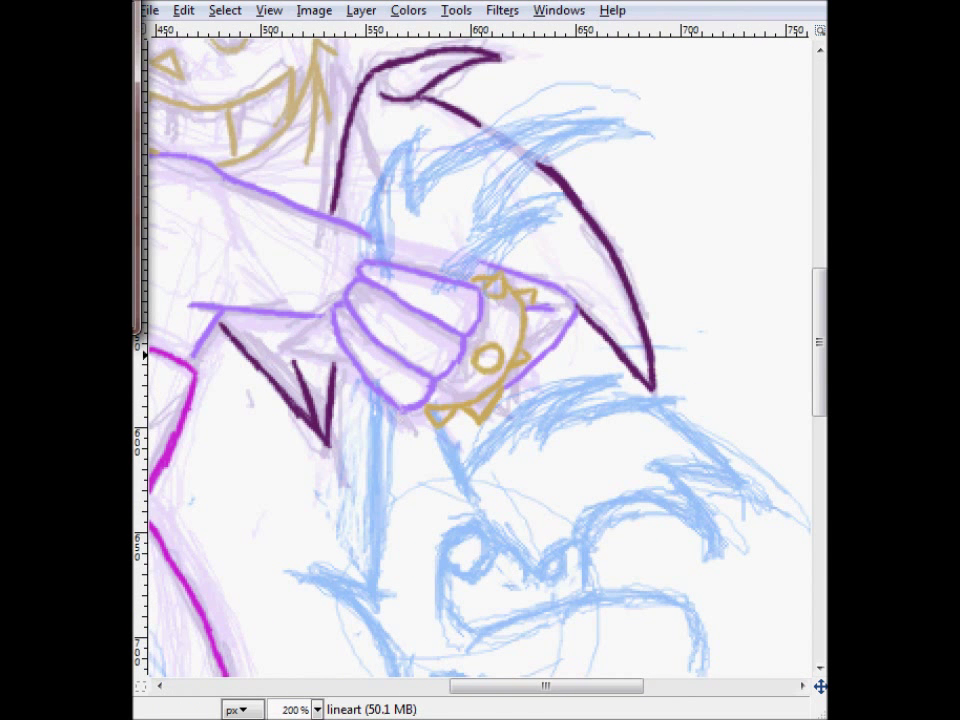
left_click_drag(500, 245, 553, 208)
left_click_drag(553, 208, 490, 222)
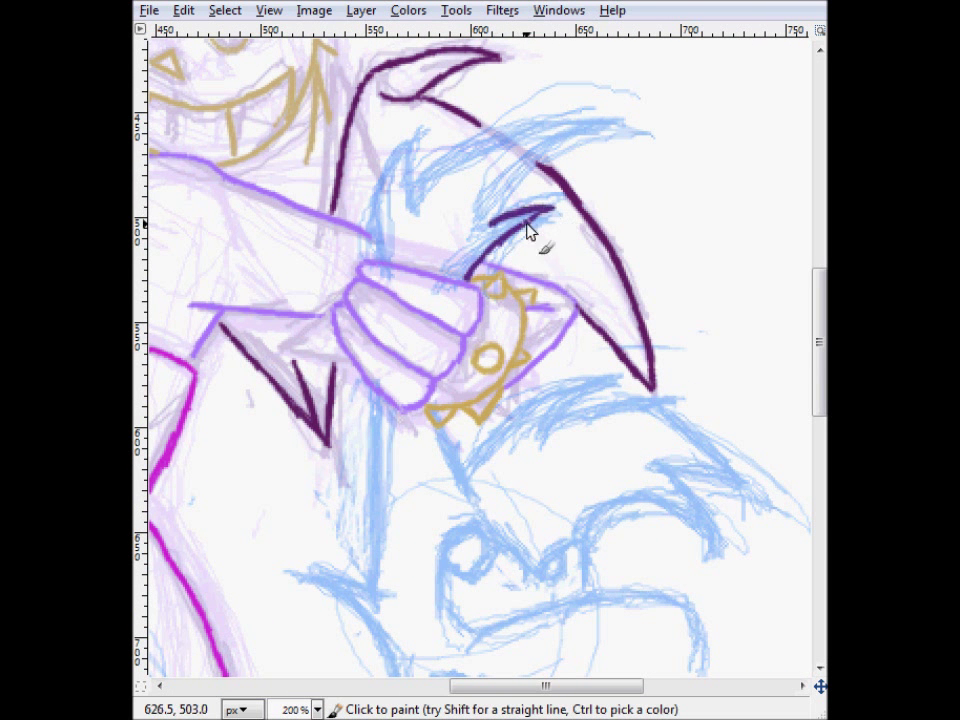
left_click_drag(635, 137, 493, 219)
left_click_drag(420, 138, 373, 256)
mouse_move(411, 188)
left_mouse_down()
mouse_move(484, 132)
mouse_move(634, 135)
left_mouse_up()
key("shift+e")
Step: Ink the blue-sketched character's spiky hair and the side of his head below the fist in dark purple
left_click(469, 549)
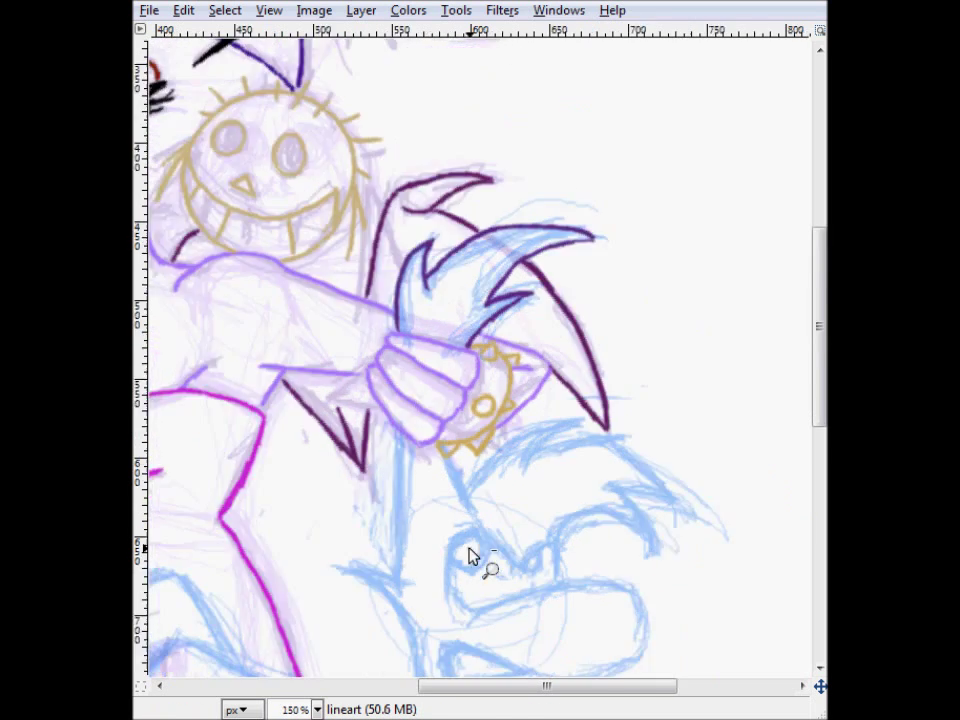
left_click(469, 549)
left_click(469, 549)
left_click(469, 549)
left_click(563, 374)
left_click(563, 374)
left_click(563, 374)
left_click(563, 374)
left_click_drag(410, 338, 448, 408)
left_click_drag(353, 303, 350, 497)
mouse_move(588, 292)
left_mouse_down()
mouse_move(519, 352)
mouse_move(448, 370)
left_mouse_up()
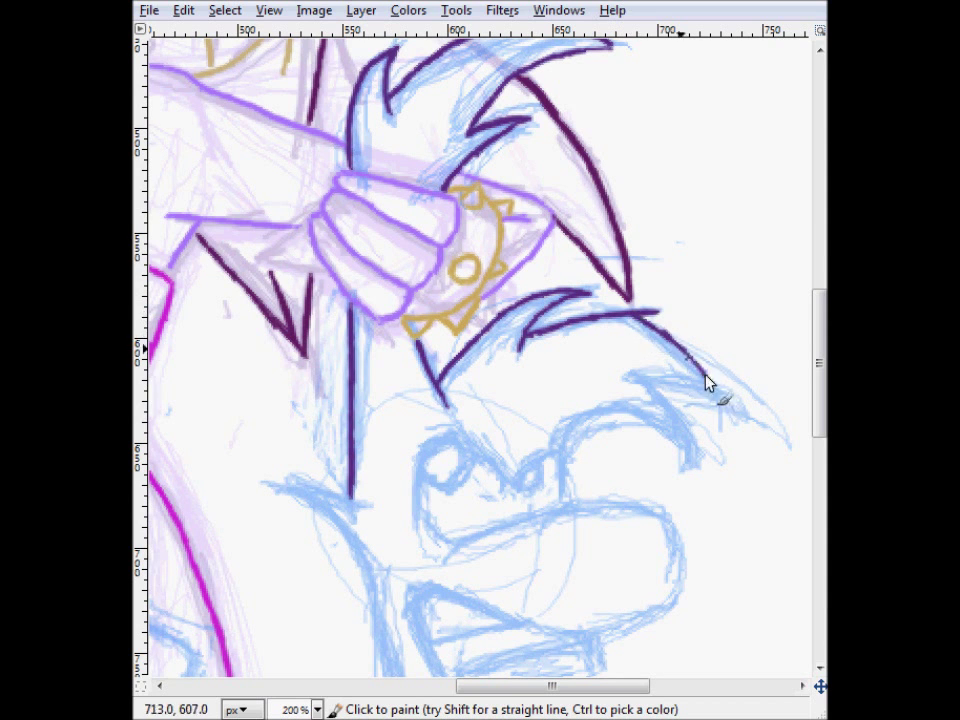
left_click_drag(636, 388, 690, 468)
scroll(514, 514, "down", 2)
scroll(563, 385, "up", 1)
scroll(563, 385, "up", 1)
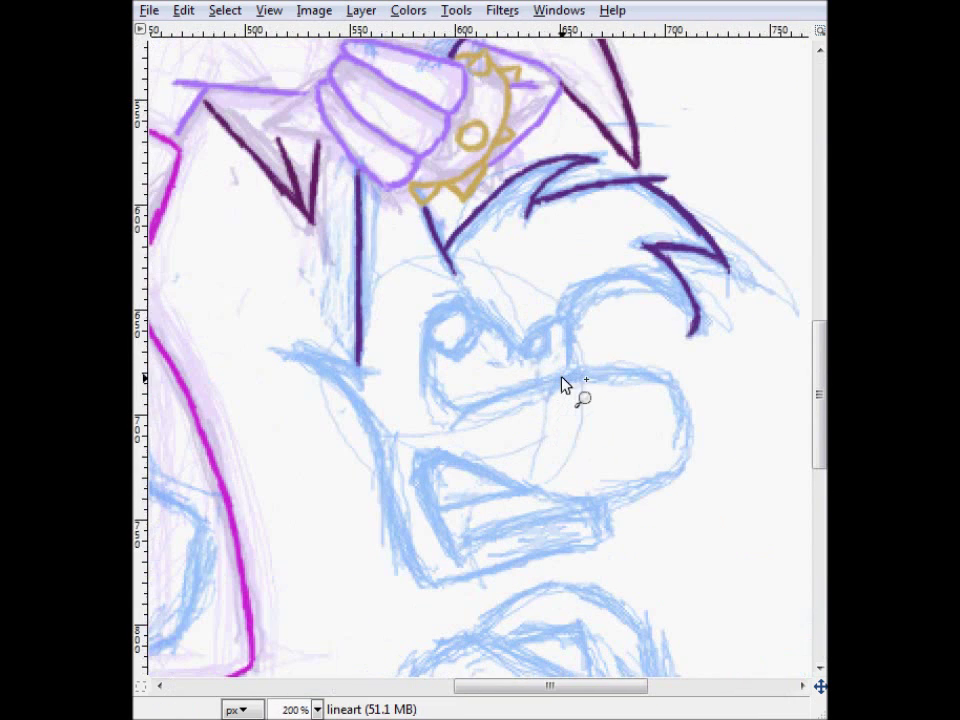
left_click_drag(377, 373, 378, 440)
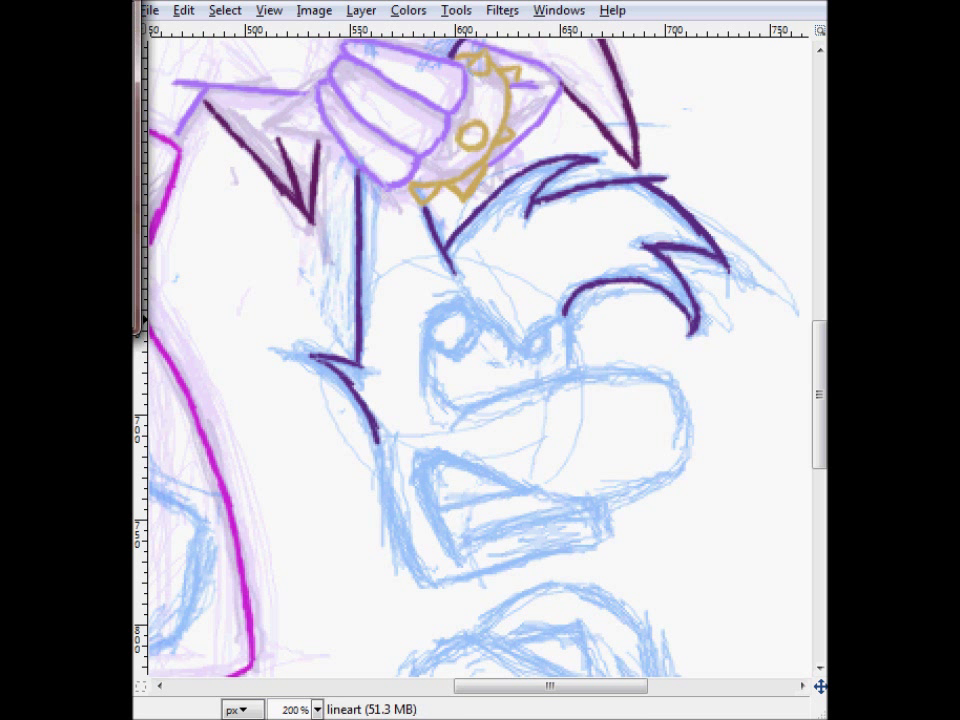
Step: Ink the blue-sketched character's face with a black eye outline, light purple nose, mouth and jaw, and a grey tooth line
mouse_move(562, 318)
left_mouse_down()
mouse_move(525, 344)
mouse_move(438, 318)
mouse_move(430, 358)
mouse_move(458, 405)
left_mouse_up()
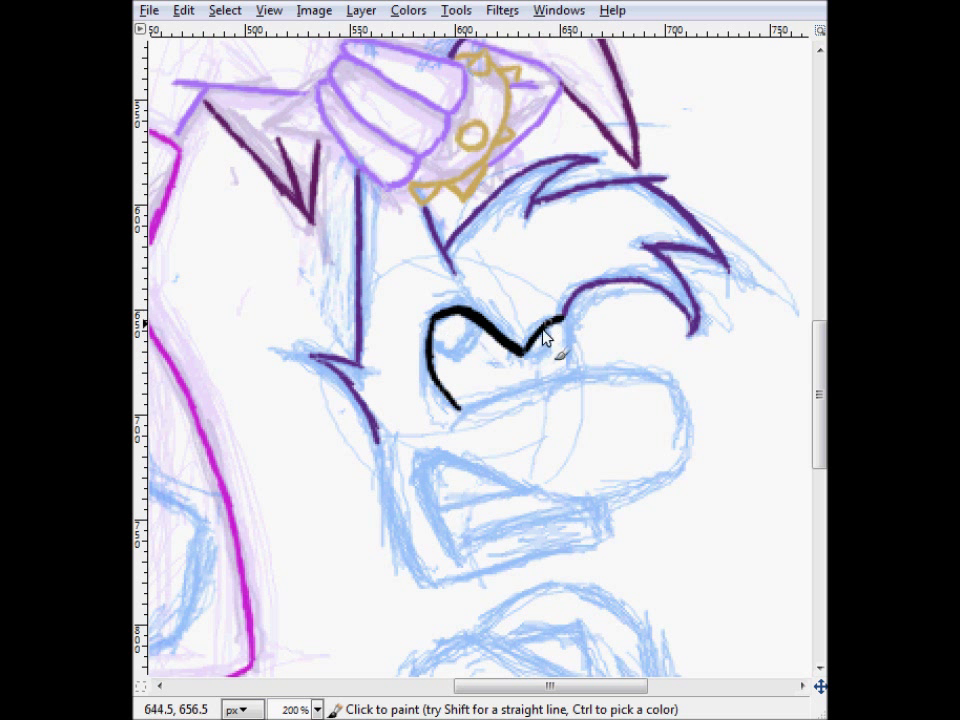
mouse_move(419, 456)
left_mouse_down()
mouse_move(423, 493)
mouse_move(453, 549)
left_mouse_up()
left_click_drag(419, 456, 582, 498)
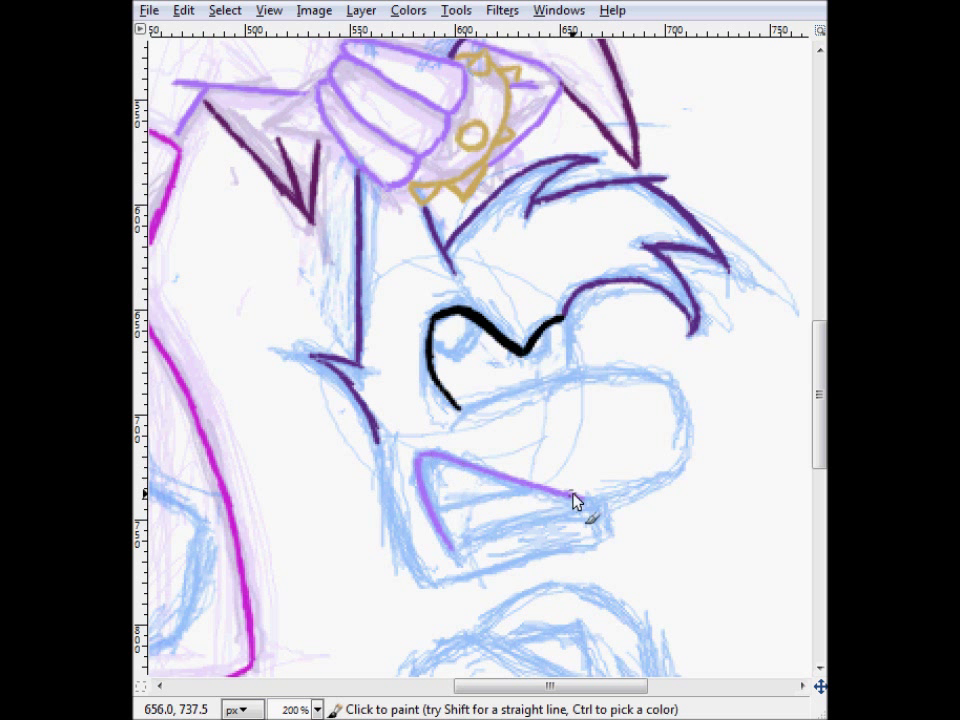
left_click_drag(673, 394, 465, 410)
left_click_drag(388, 458, 430, 588)
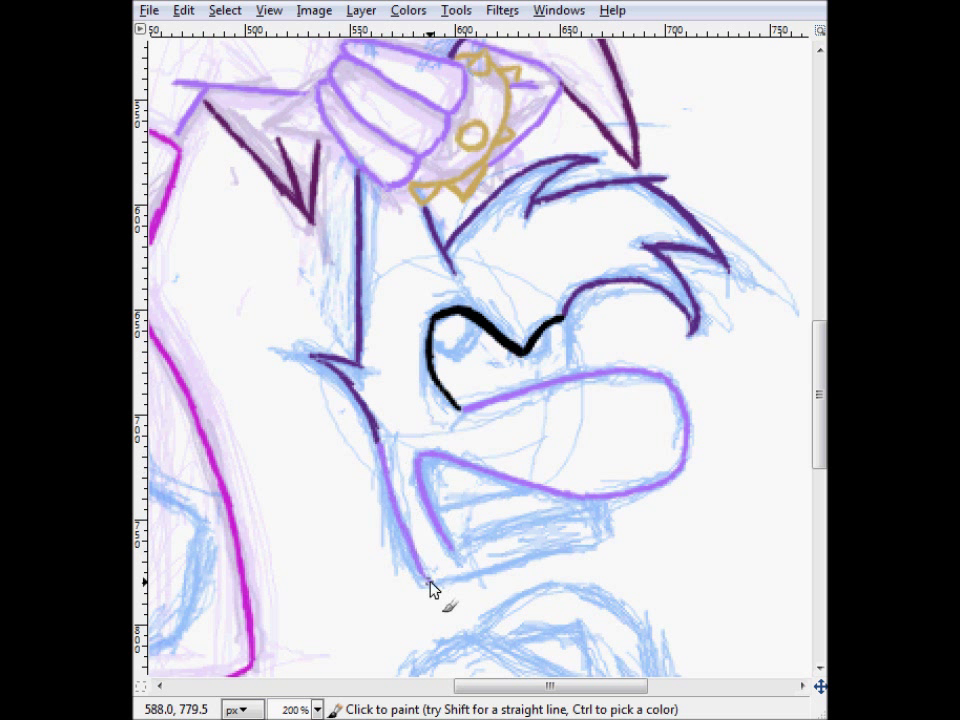
left_click_drag(606, 538, 432, 583)
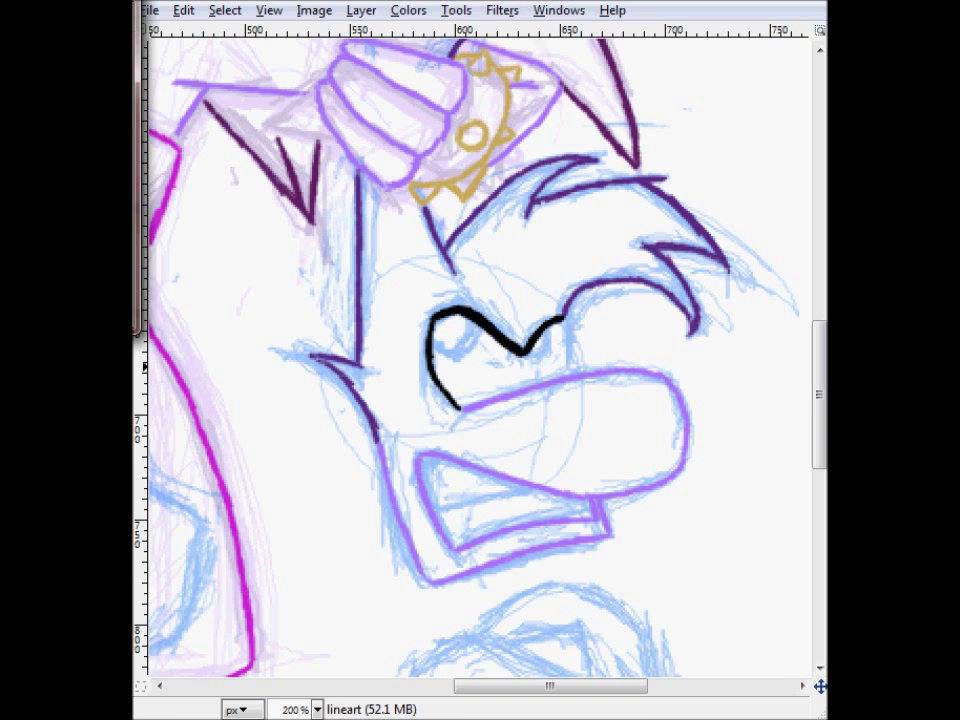
left_click_drag(531, 491, 445, 502)
left_click_drag(531, 491, 438, 508)
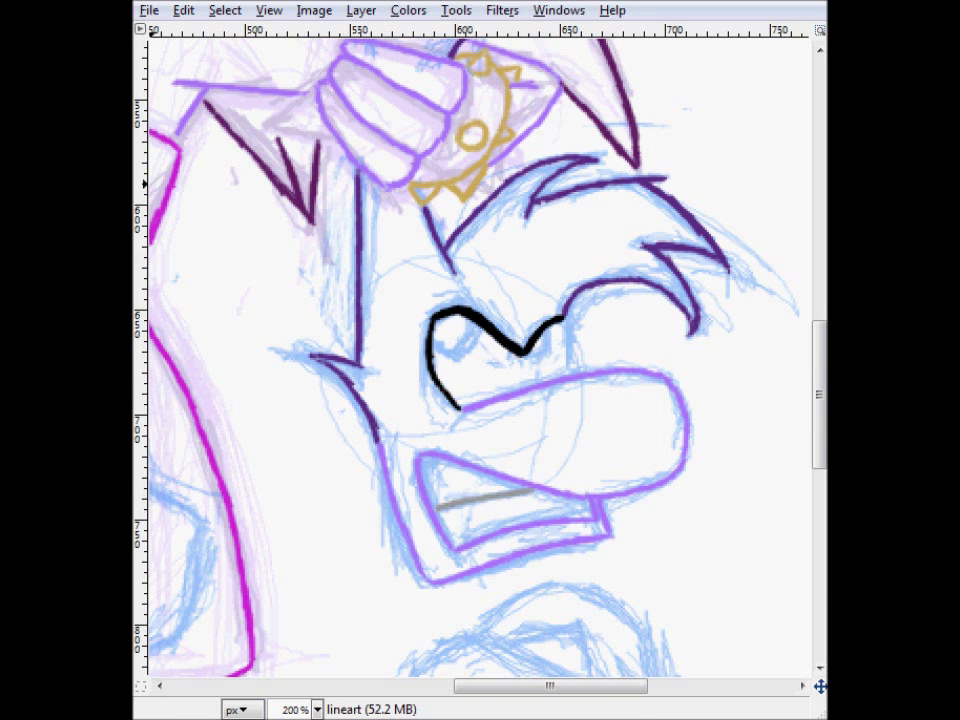
Step: Ink the folded collar draped over the top of the blue-sketched torso in dark teal
key("minus")
key("minus")
key("minus")
key("minus")
left_click(563, 458)
scroll(727, 517, "down", 3)
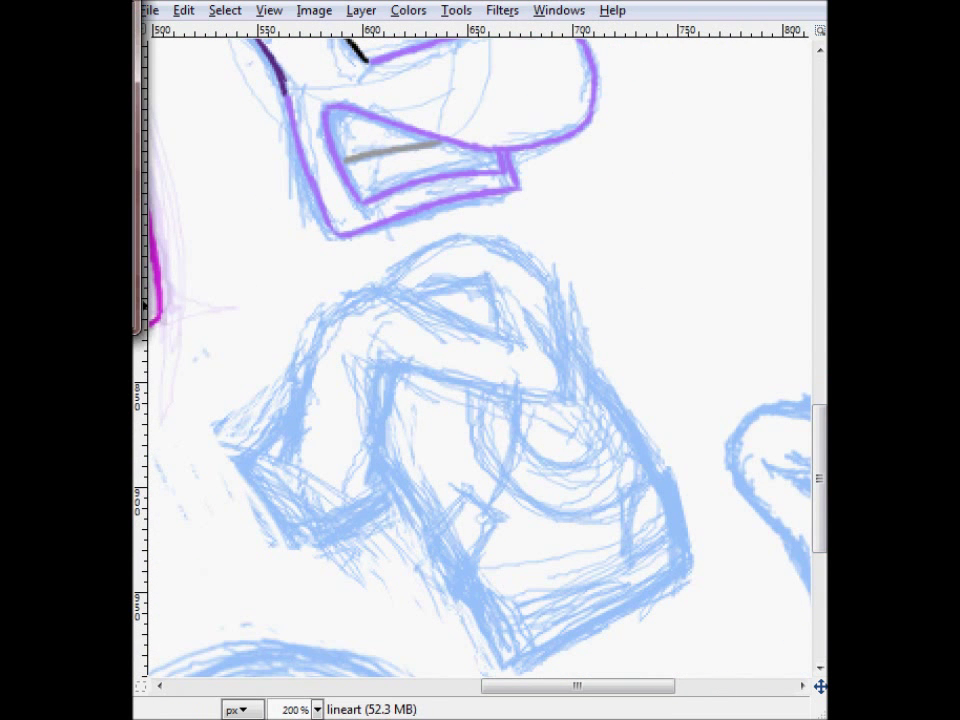
left_click_drag(388, 287, 501, 332)
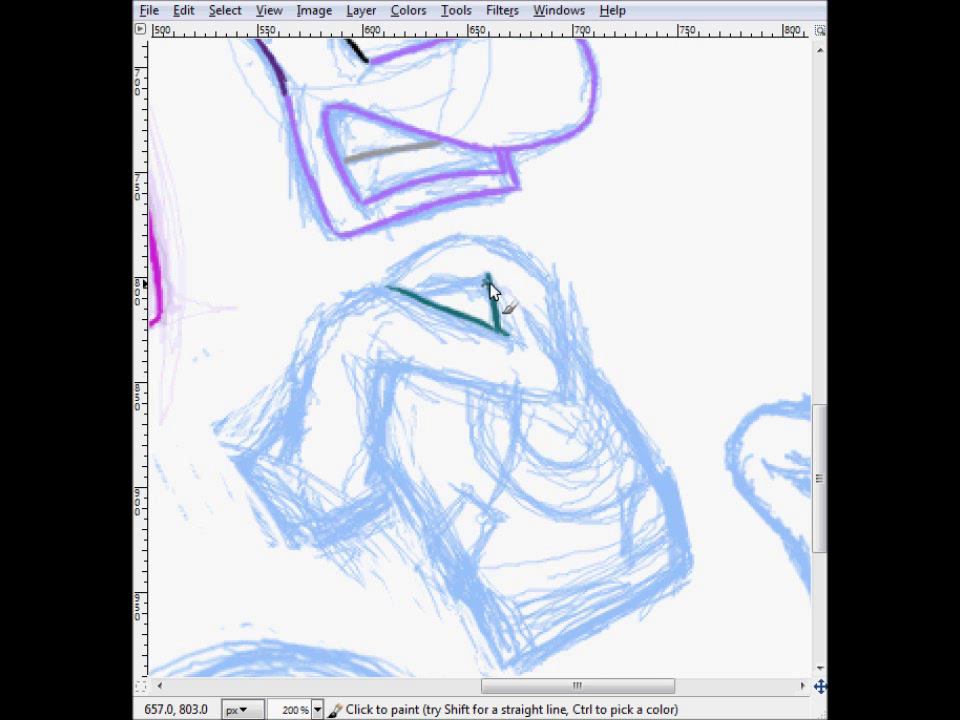
mouse_move(488, 278)
left_mouse_down()
mouse_move(321, 332)
mouse_move(245, 457)
left_mouse_up()
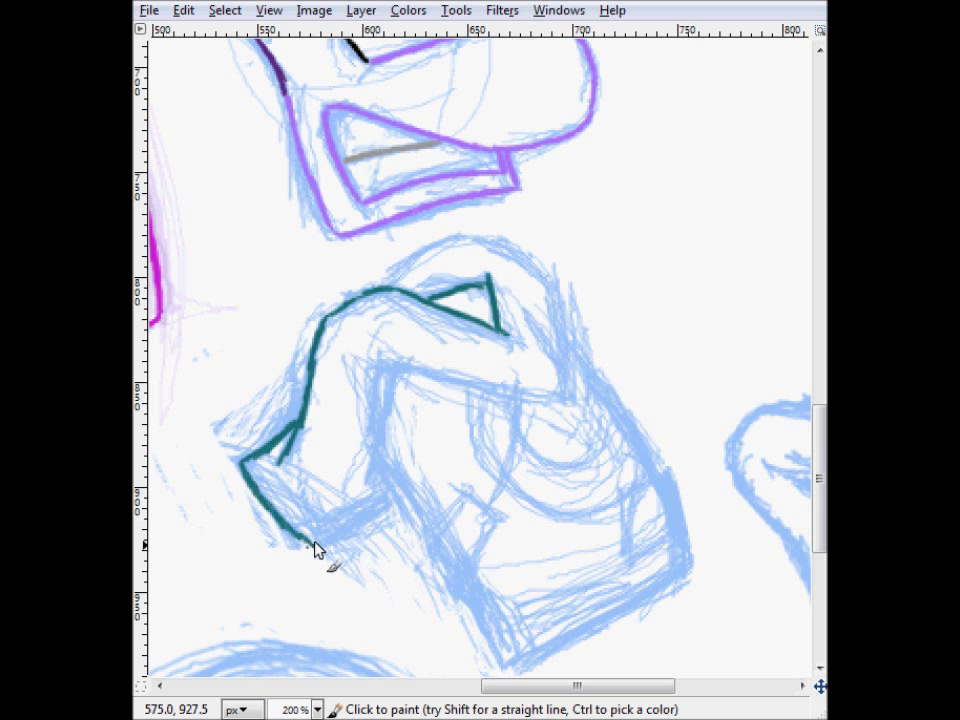
left_click_drag(553, 334, 554, 350)
left_click_drag(383, 365, 508, 385)
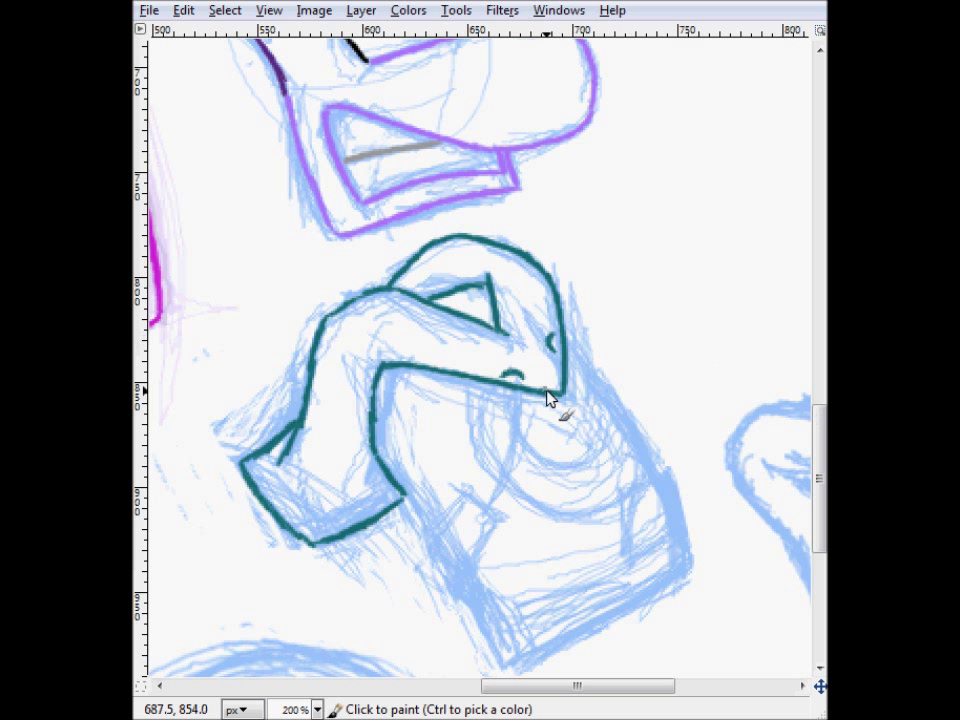
Step: Ink the torso's outline and drawstrings with their end tabs in navy, and the round chest emblem in medium blue
left_click_drag(629, 540, 678, 538)
left_click_drag(516, 402, 487, 515)
mouse_move(552, 342)
left_mouse_down()
mouse_move(600, 386)
mouse_move(648, 482)
left_mouse_up()
left_click_drag(415, 505, 508, 662)
mouse_move(555, 345)
left_mouse_down()
mouse_move(640, 447)
mouse_move(677, 583)
mouse_move(512, 668)
left_mouse_up()
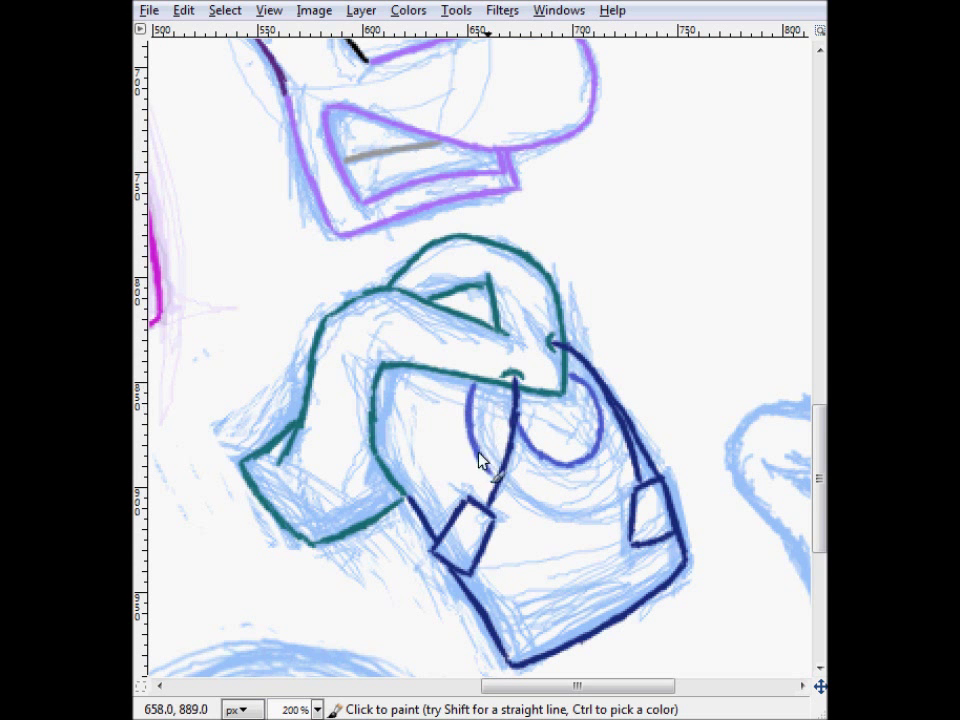
mouse_move(512, 498)
left_mouse_down()
mouse_move(588, 513)
mouse_move(629, 484)
left_mouse_up()
Step: Ink the outline and lengthwise curves of the blue-sketched character's smaller, half-oval shoe in dark teal
key("minus")
key("minus")
key("minus")
key("minus")
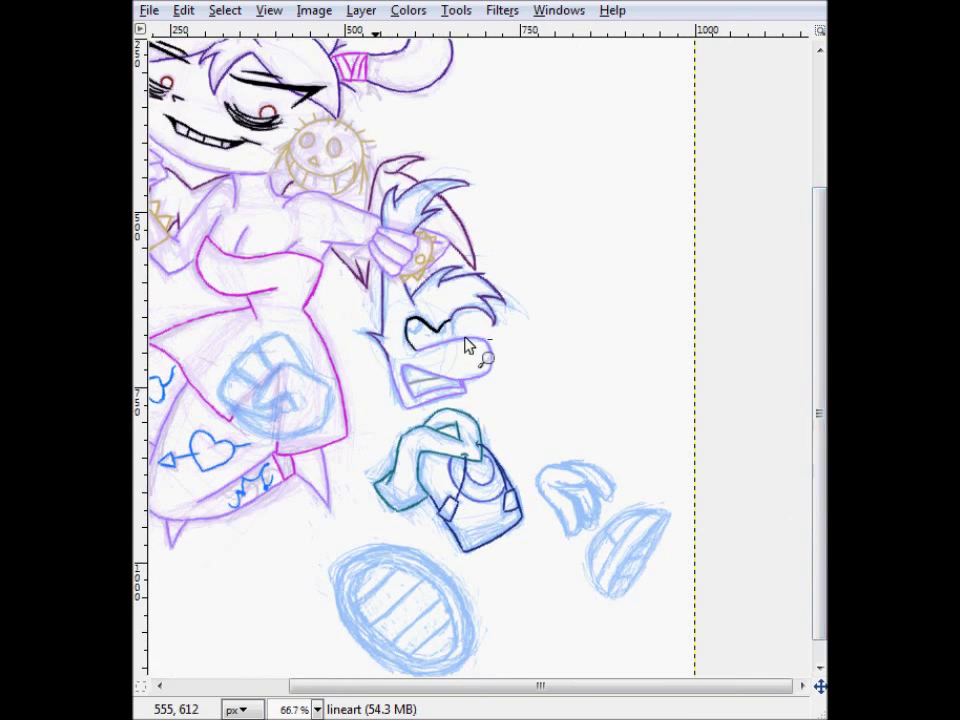
left_click(711, 586)
left_click(711, 586)
left_click(711, 586)
left_click(711, 586)
left_click(711, 586)
key("p")
mouse_move(788, 258)
left_mouse_down()
mouse_move(629, 422)
mouse_move(540, 611)
mouse_move(690, 482)
mouse_move(540, 617)
mouse_move(645, 261)
mouse_move(448, 440)
mouse_move(454, 433)
mouse_move(544, 618)
left_mouse_up()
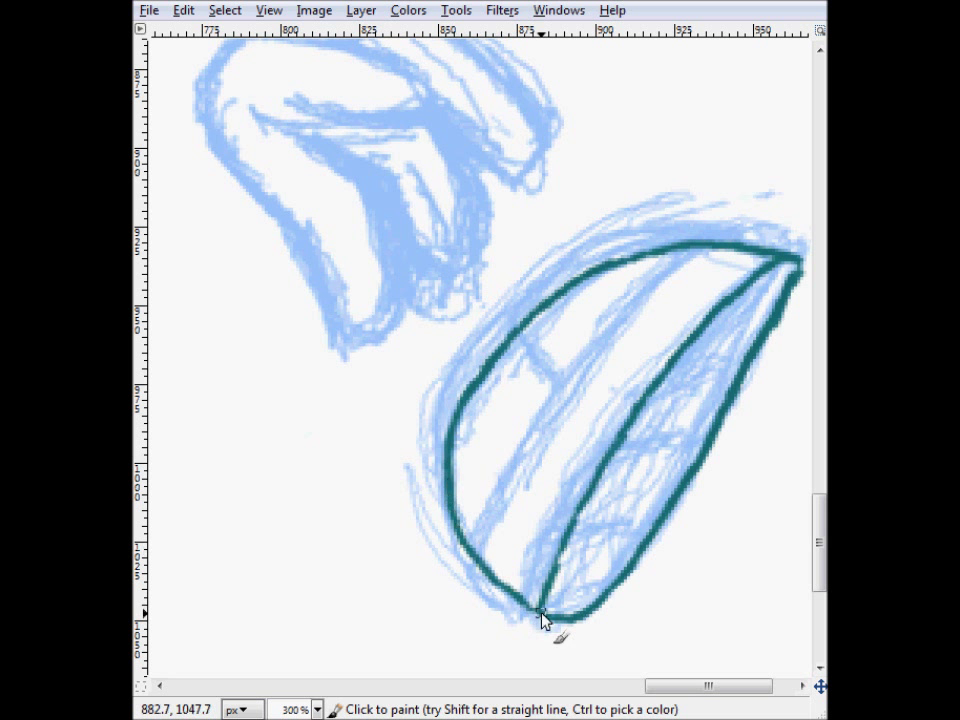
mouse_move(703, 258)
left_mouse_down()
mouse_move(637, 303)
mouse_move(558, 415)
mouse_move(482, 560)
left_mouse_up()
key("shift+e")
key("p")
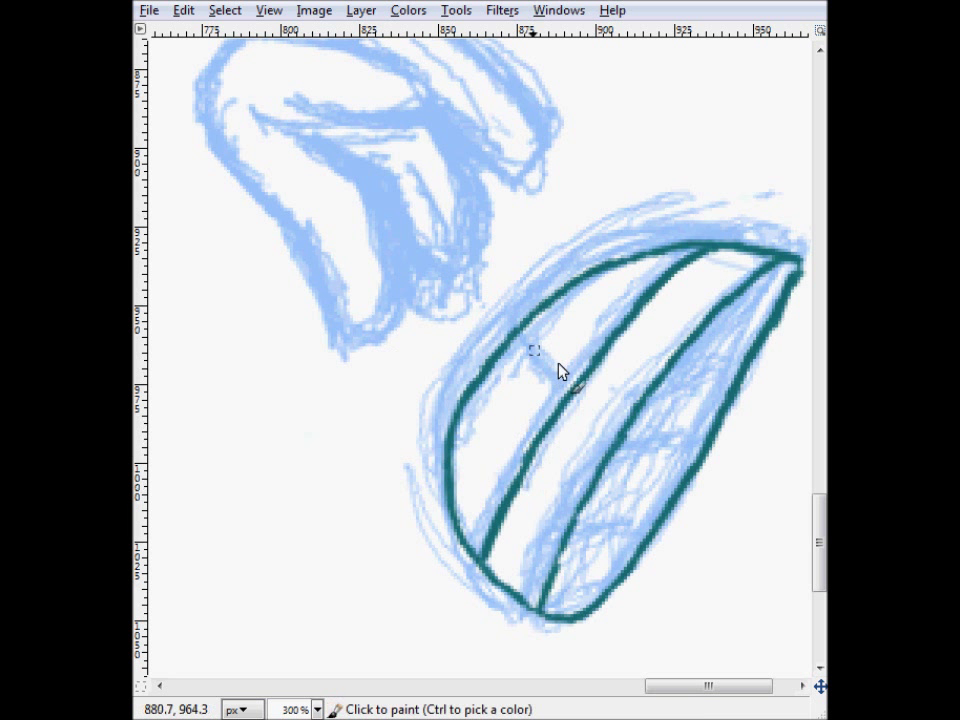
Step: Ink the short cross bands between the half-oval shoe's lengthwise curves in dark teal and clean up its pointed tip
left_click_drag(513, 335, 570, 385)
left_click_drag(570, 538, 641, 543)
left_click_drag(617, 445, 706, 442)
left_click_drag(790, 262, 788, 283)
mouse_move(737, 368)
left_mouse_down()
mouse_move(679, 369)
mouse_move(737, 368)
left_mouse_up()
key("shift+e")
mouse_move(738, 297)
left_mouse_down()
mouse_move(780, 297)
mouse_move(784, 324)
left_mouse_up()
Step: Ink the inner oval of the large shoe sole below the torso in dark teal and smooth its line
key("z")
left_click(340, 470, "ctrl")
left_click(317, 566, "ctrl")
left_click(317, 566, "ctrl")
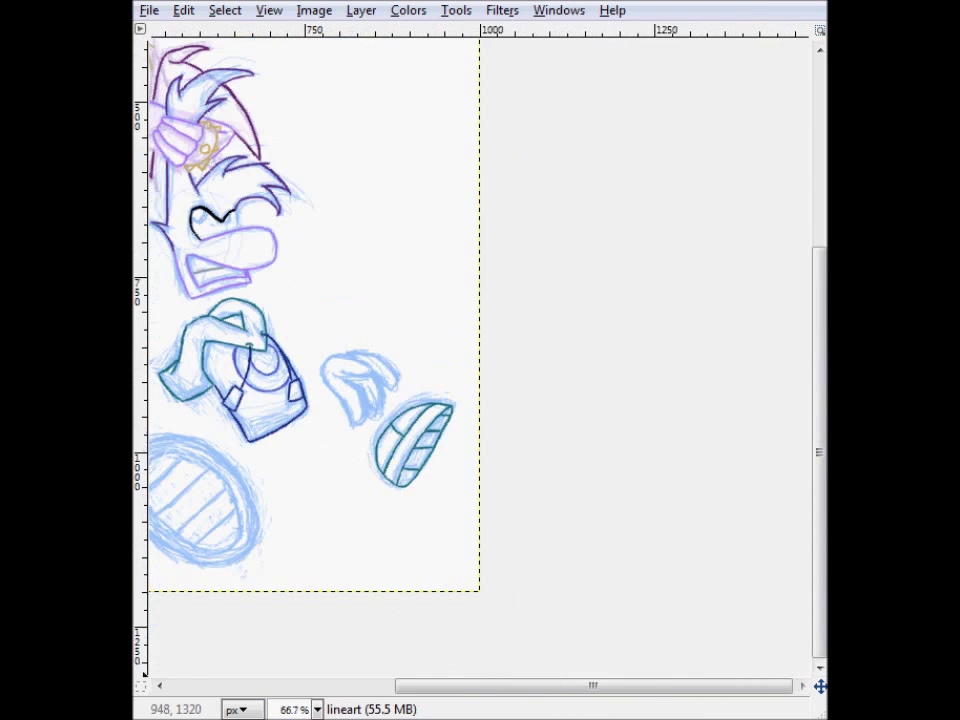
left_click(236, 540)
left_click(236, 540)
left_click(561, 638)
key("p")
mouse_move(606, 566)
left_mouse_down()
mouse_move(573, 429)
mouse_move(407, 322)
mouse_move(320, 348)
mouse_move(341, 339)
mouse_move(362, 533)
mouse_move(463, 599)
mouse_move(606, 570)
left_mouse_up()
key("shift+e")
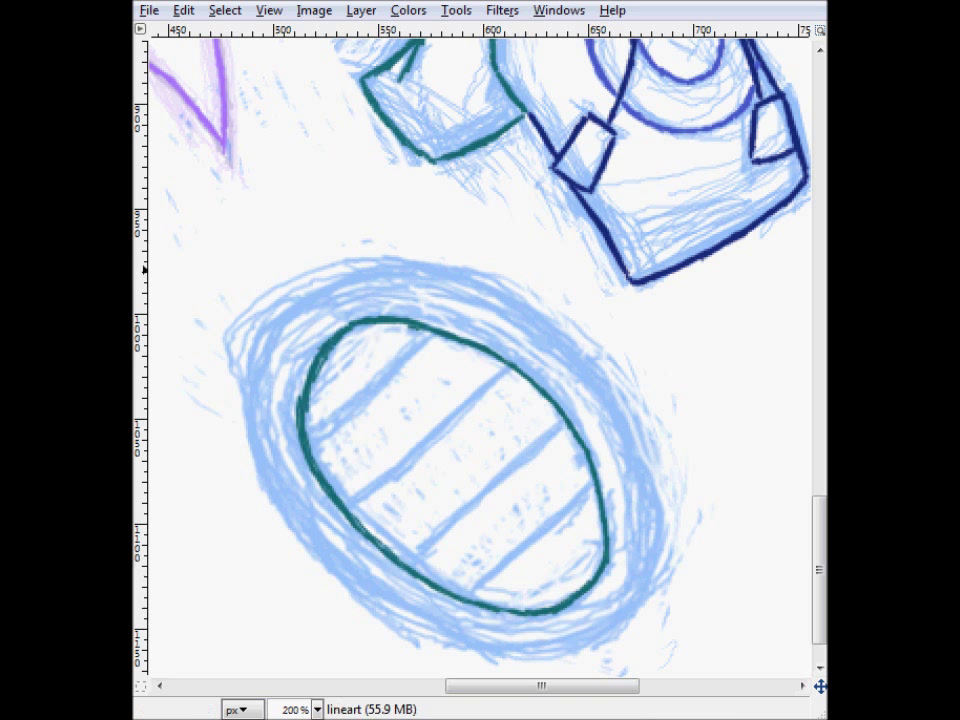
key("p")
key("shift+e")
key("p")
Step: Ink four parallel diagonal tread lines across the large sole's inner oval in dark teal
left_click_drag(432, 331, 311, 447)
left_click_drag(508, 368, 392, 482)
key("ctrl+z")
left_click_drag(508, 368, 352, 512)
left_click_drag(566, 421, 414, 565)
left_click_drag(592, 494, 491, 589)
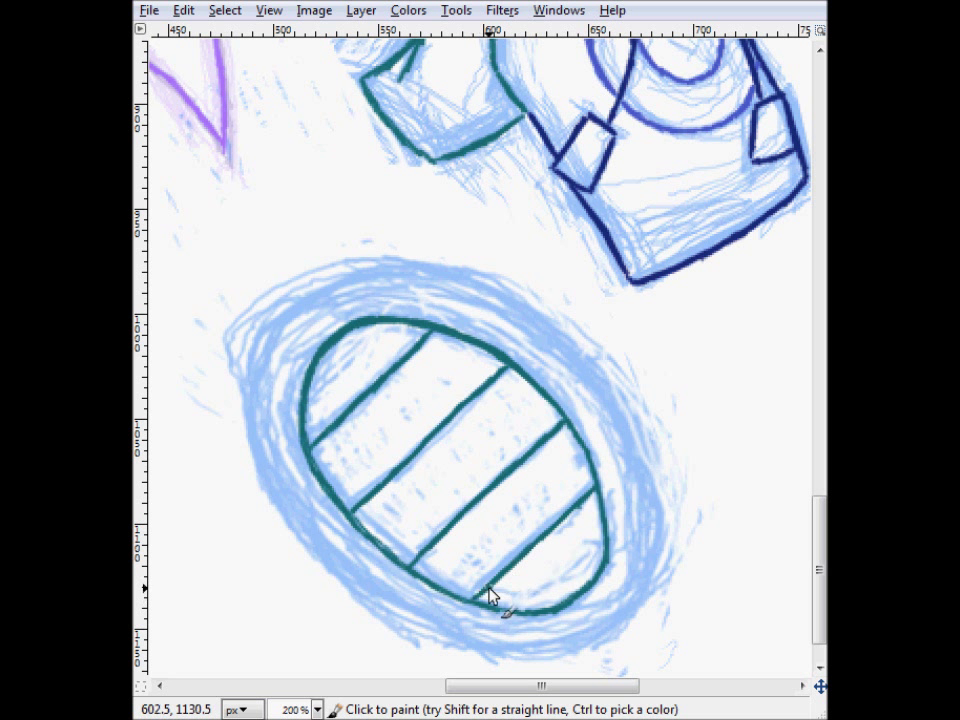
Step: Ink the large sole's outer oval rim in dark teal and erase the stray bits of line
mouse_move(588, 397)
left_mouse_down()
mouse_move(628, 470)
mouse_move(619, 615)
left_mouse_up()
mouse_move(483, 313)
left_mouse_down()
mouse_move(412, 289)
mouse_move(368, 288)
mouse_move(303, 322)
mouse_move(269, 413)
mouse_move(284, 500)
left_mouse_up()
mouse_move(321, 553)
left_mouse_down()
mouse_move(362, 579)
mouse_move(482, 630)
mouse_move(601, 636)
left_mouse_up()
key("shift+e")
mouse_move(489, 634)
left_mouse_down()
mouse_move(602, 615)
mouse_move(527, 643)
left_mouse_up()
key("p")
key("shift+e")
Step: Ink the blue-sketched character's open hand, with its separate fingers, in medium blue
scroll(285, 370, "down", 4)
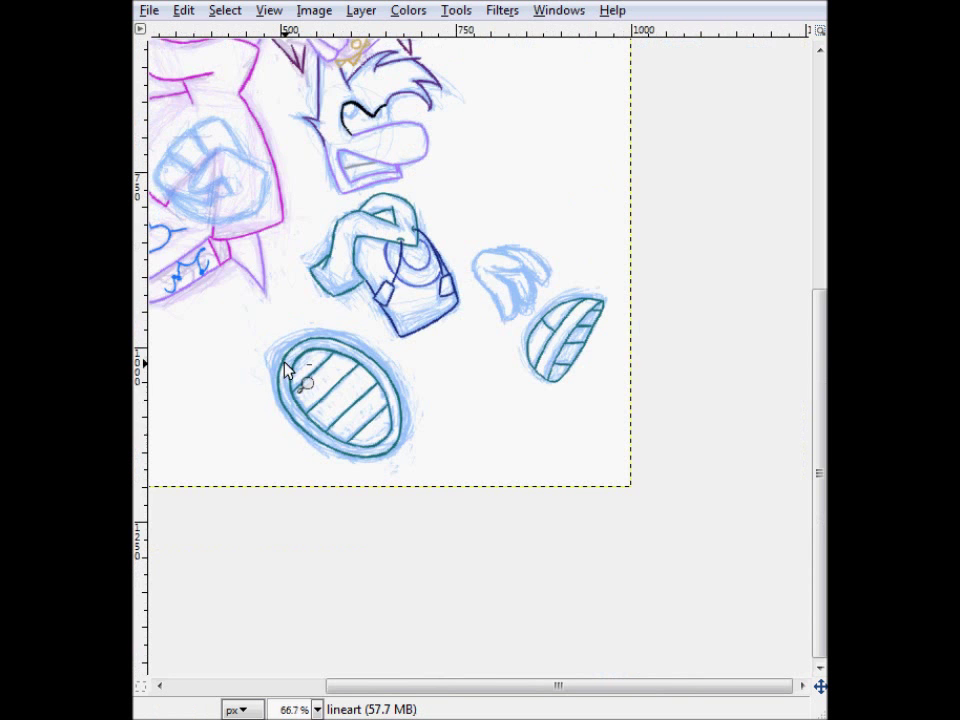
scroll(684, 544, "up", 4)
mouse_move(514, 446)
left_mouse_down()
mouse_move(611, 450)
mouse_move(567, 406)
mouse_move(512, 408)
left_mouse_up()
mouse_move(478, 458)
left_mouse_down()
mouse_move(564, 392)
mouse_move(660, 478)
left_mouse_up()
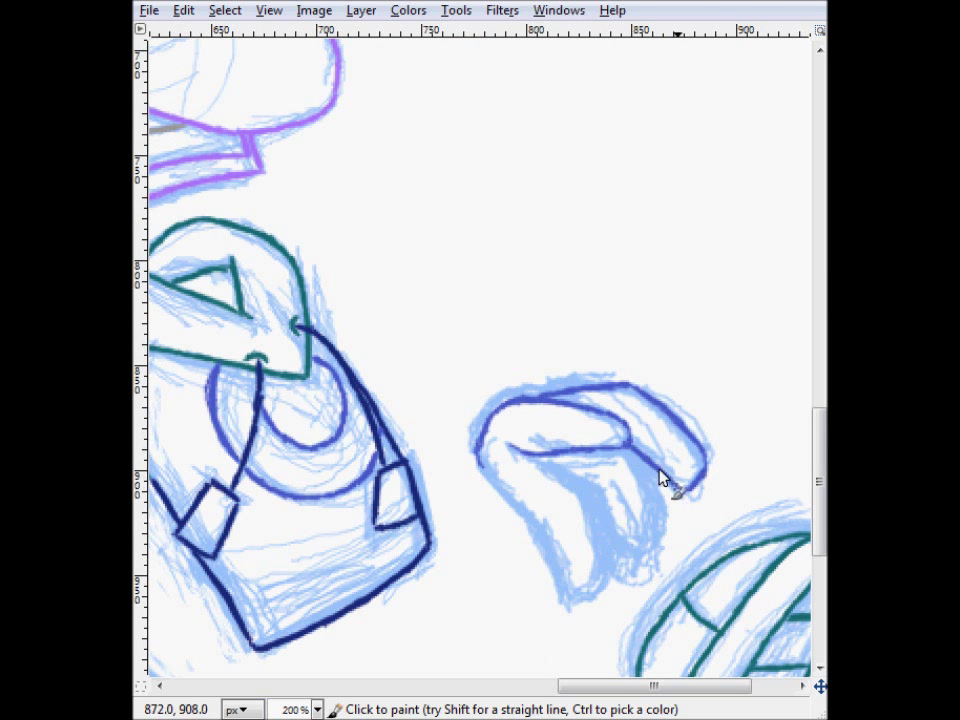
Step: Ink the thumb and upper folded fingers of the fist in front of the dress in medium blue
scroll(587, 595, "down", 2)
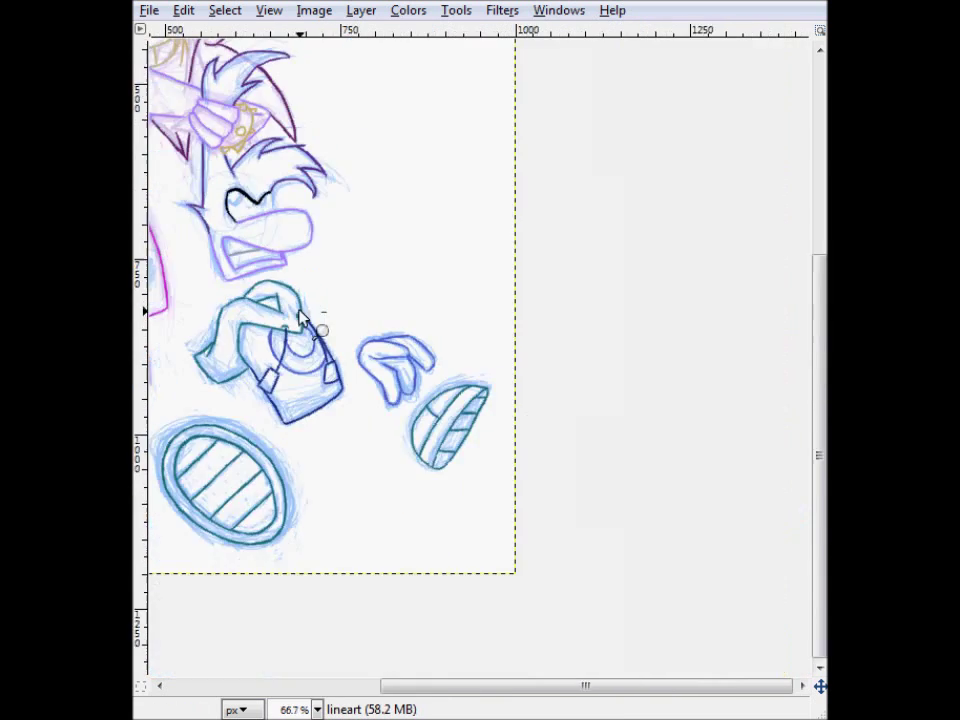
scroll(200, 273, "up", 2)
mouse_move(405, 342)
left_mouse_down()
mouse_move(358, 411)
mouse_move(440, 458)
mouse_move(531, 398)
left_mouse_up()
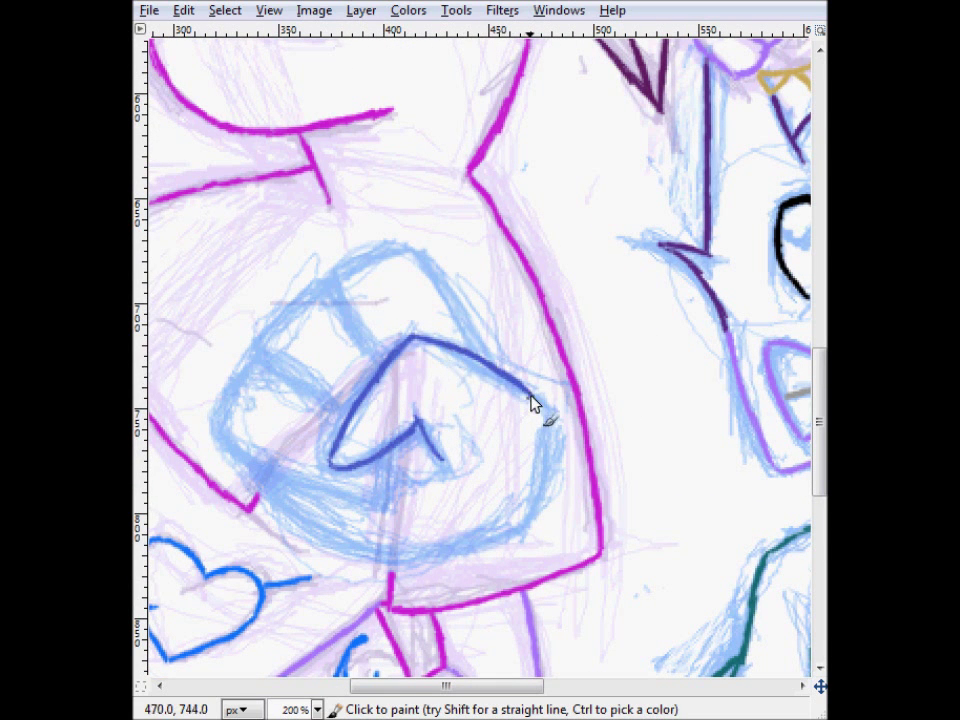
mouse_move(478, 357)
left_mouse_down()
mouse_move(351, 309)
mouse_move(383, 362)
left_mouse_up()
mouse_move(338, 287)
left_mouse_down()
mouse_move(266, 331)
mouse_move(347, 411)
left_mouse_up()
mouse_move(390, 453)
left_mouse_down()
mouse_move(407, 467)
mouse_move(443, 460)
left_mouse_up()
key("ctrl+z")
key("ctrl+z")
left_click_drag(267, 332, 338, 426)
left_click_drag(379, 458, 443, 463)
Step: Ink the fist's lowest finger and the rounded edge of the palm in medium blue
mouse_move(267, 363)
left_mouse_down()
mouse_move(232, 394)
mouse_move(410, 481)
left_mouse_up()
key("ctrl+z")
mouse_move(245, 462)
left_mouse_down()
mouse_move(331, 540)
mouse_move(384, 555)
left_mouse_up()
mouse_move(523, 522)
left_mouse_down()
mouse_move(474, 546)
mouse_move(362, 553)
left_mouse_up()
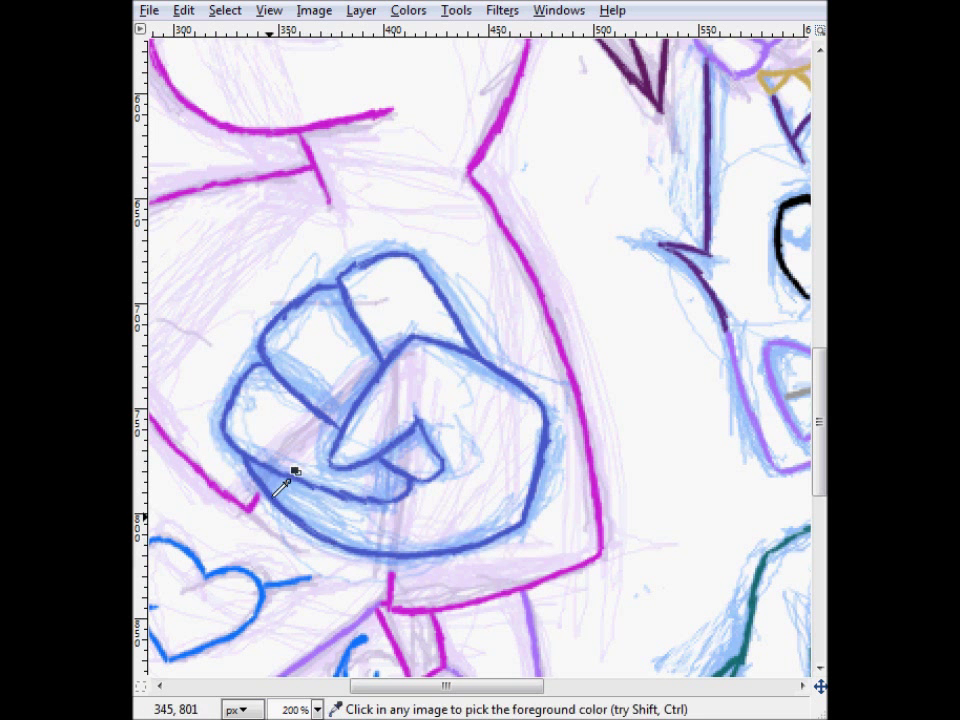
Step: Draw the horned-haired character's necklace in tan gold, with two cords and a round skull pendant over the skirt
key("minus")
key("minus")
key("minus")
key("minus")
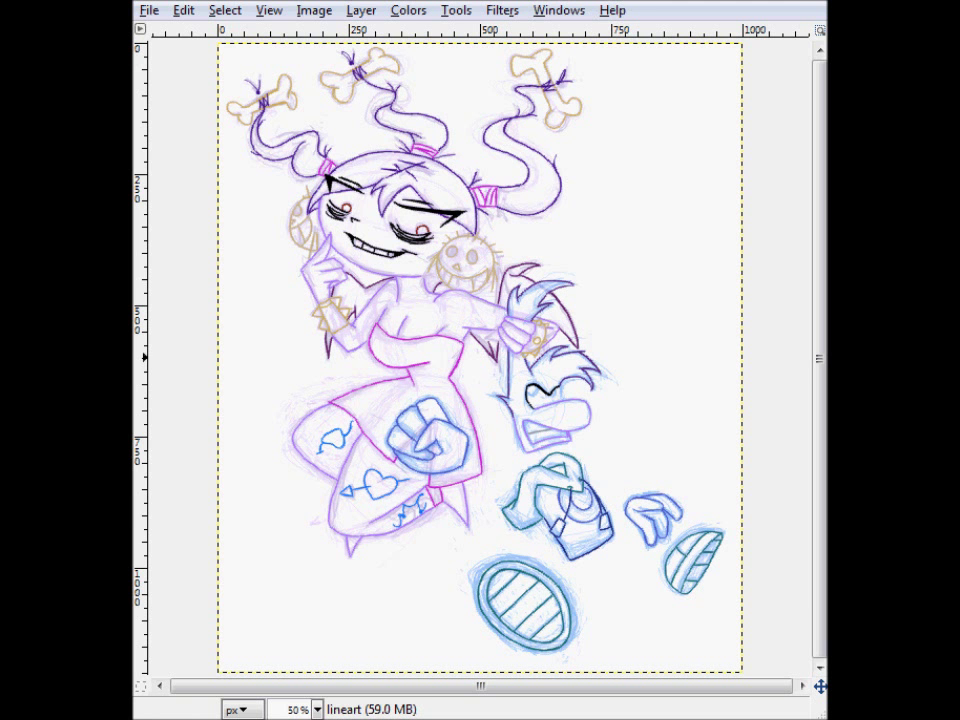
key("1")
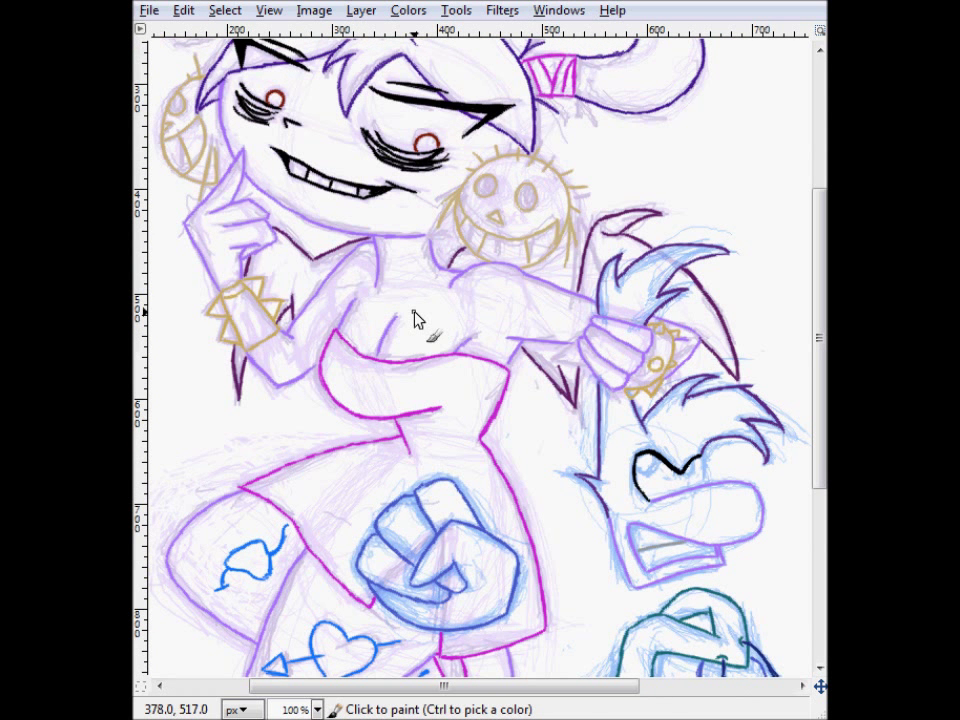
left_click_drag(340, 348, 334, 476)
mouse_move(408, 366)
left_mouse_down()
mouse_move(343, 474)
mouse_move(262, 492)
mouse_move(337, 537)
mouse_move(309, 508)
left_mouse_up()
mouse_move(325, 493)
left_mouse_down()
mouse_move(332, 500)
mouse_move(302, 484)
left_mouse_up()
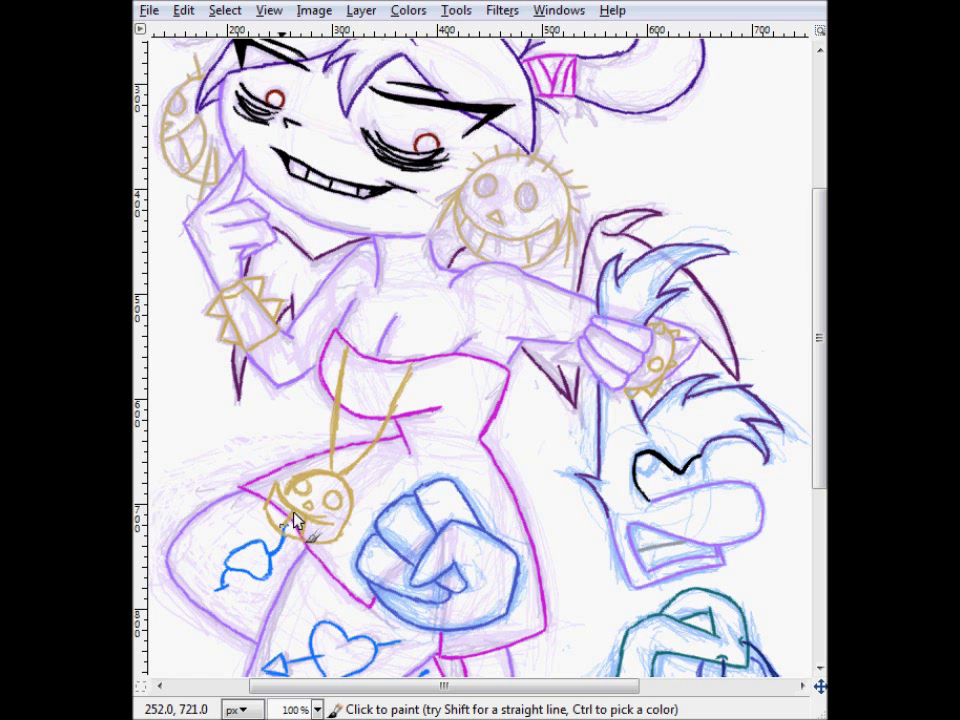
Step: Finish the toothy grin of the skull pendant in tan gold and clean up its edge
key("2")
key("shift+e")
left_click_drag(267, 522, 275, 524)
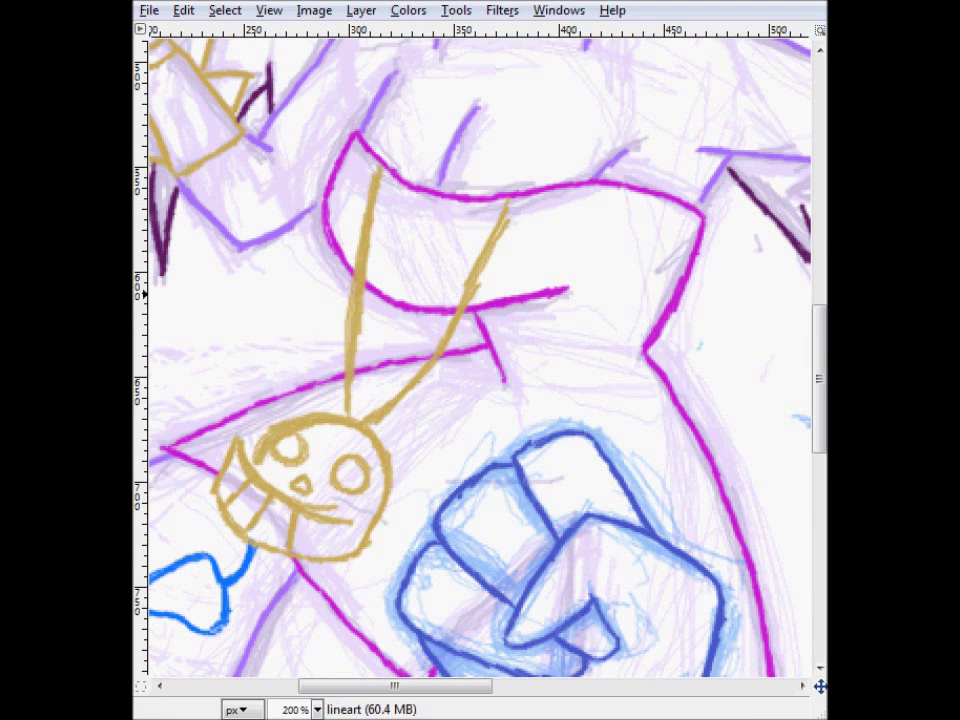
key("p")
Step: Paint the blue-sketched character's irises and far eye edge in golden yellow, and save the drawing
key("shift+2")
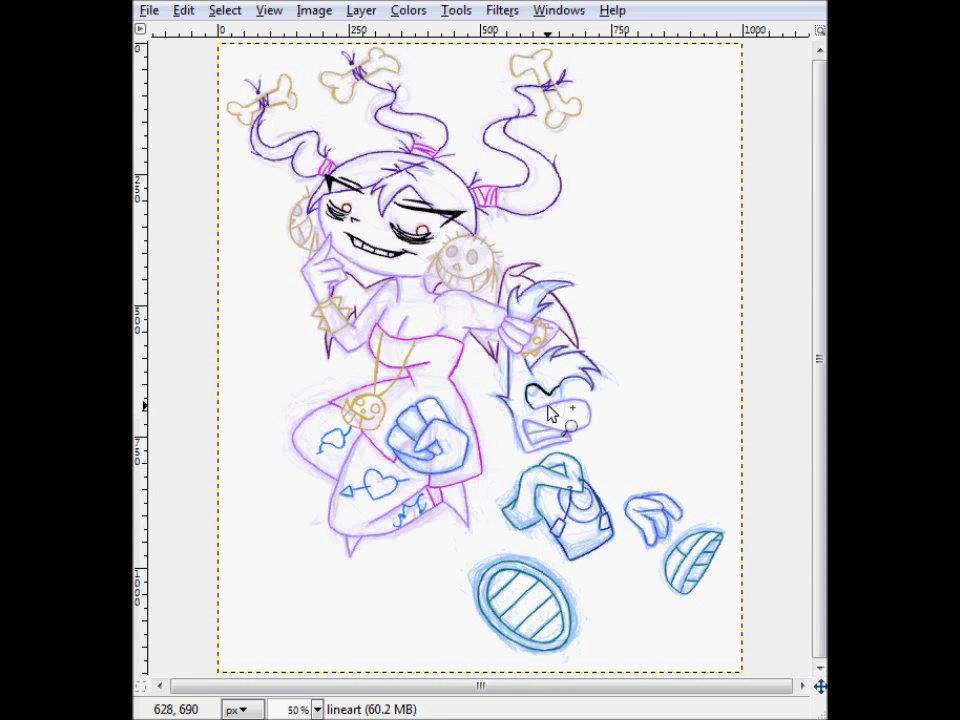
key("3")
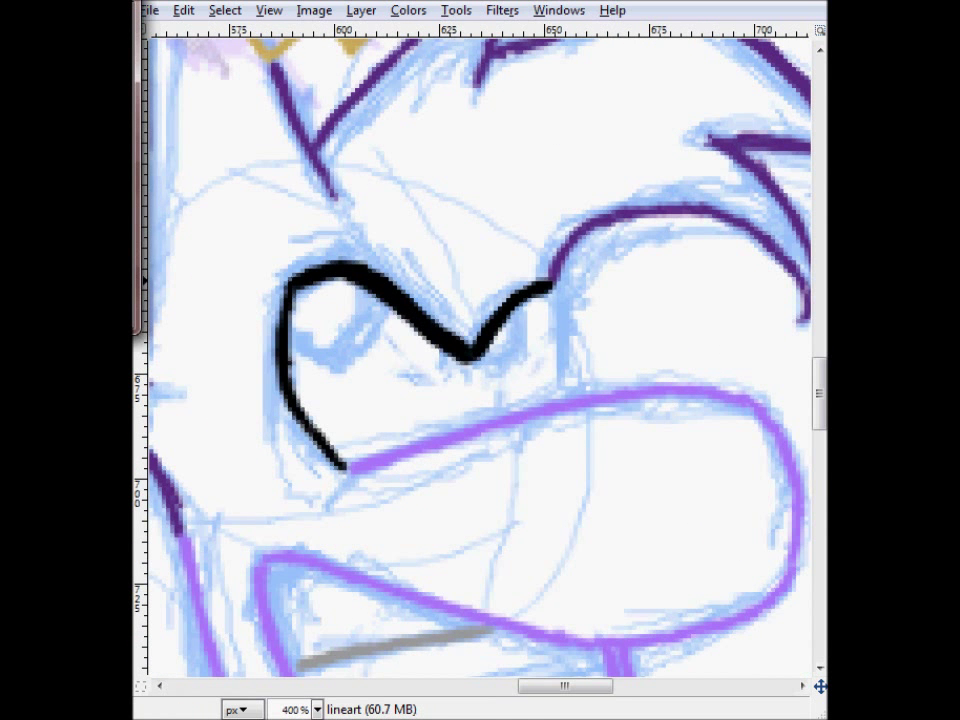
left_click_drag(565, 343, 562, 385)
mouse_move(522, 318)
left_mouse_down()
mouse_move(495, 386)
mouse_move(482, 350)
left_mouse_up()
left_click_drag(365, 290, 294, 349)
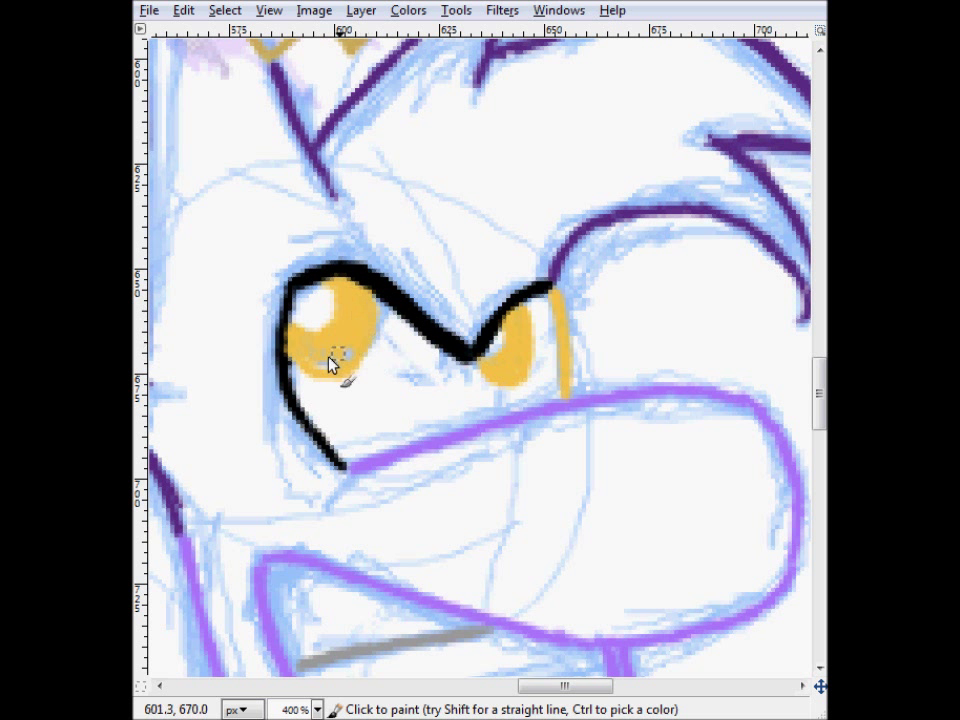
scroll(198, 330, "down", 6, "ctrl")
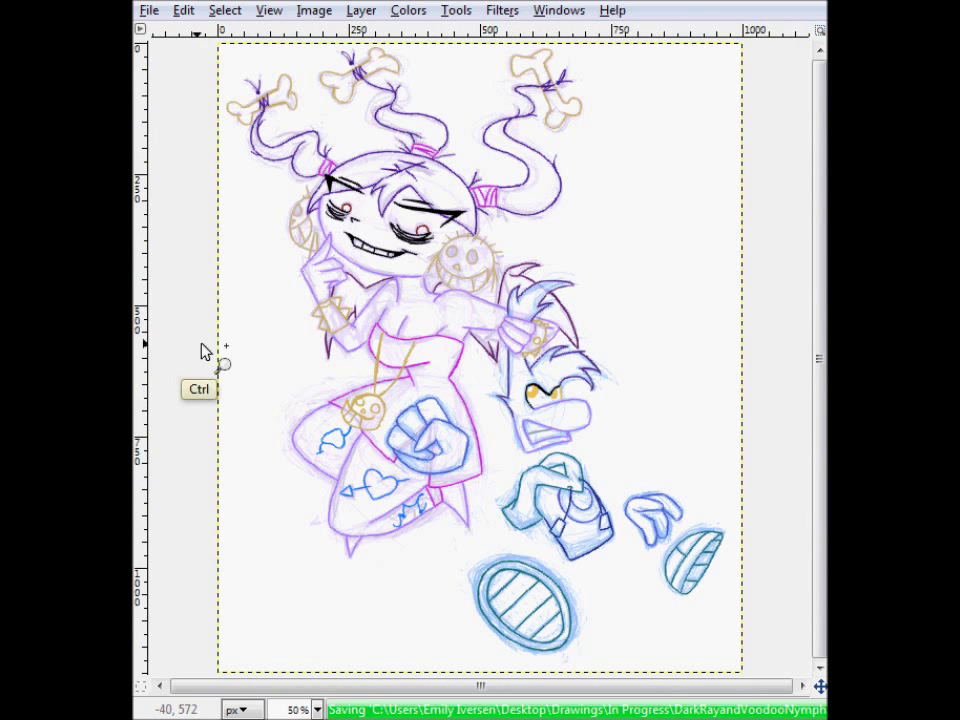
key("ctrl+s")
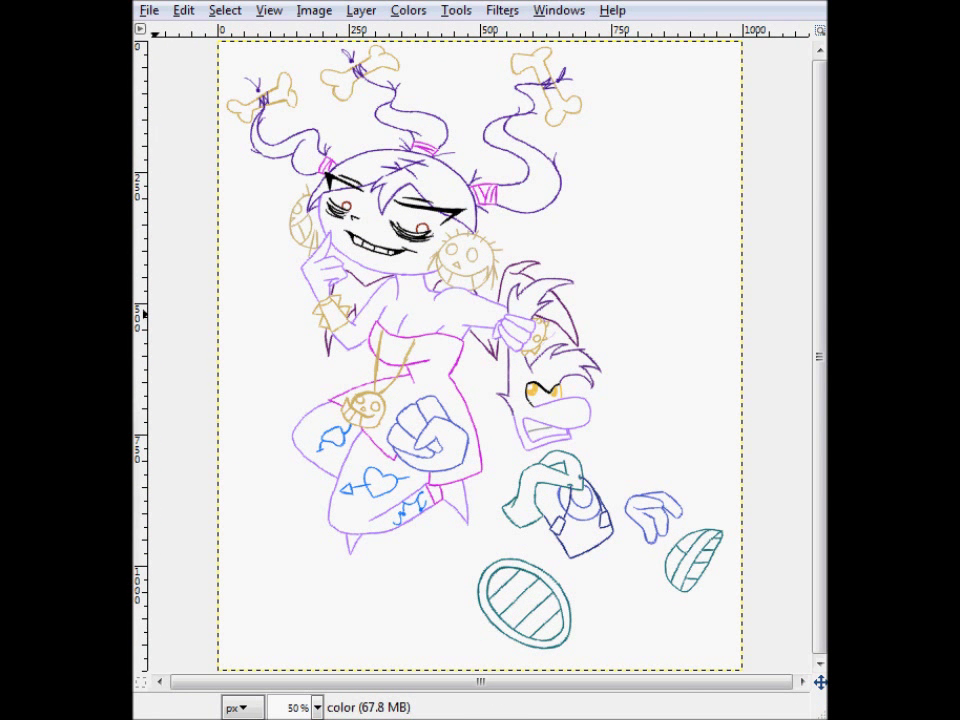
Step: Hide the rough sketches and add a new layer named color for painting
key("Tab")
key("Return")
scroll(305, 222, "up", 3)
key("Tab")
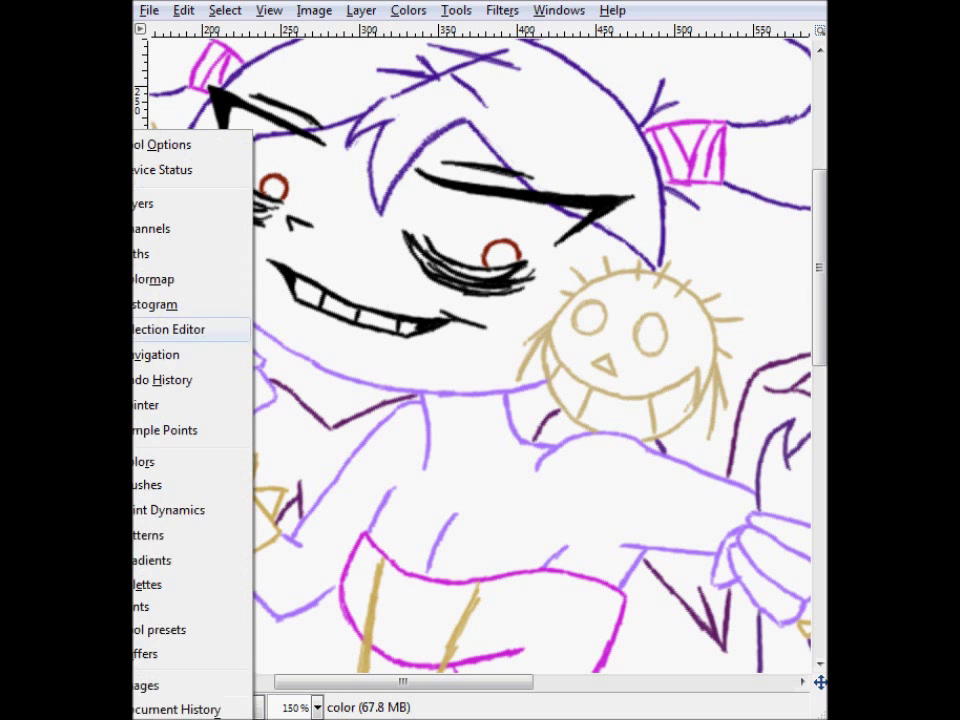
key("Tab")
Step: Paint the horned-haired character's face light purple, leaving the eyes and teeth unpainted
mouse_move(370, 232)
left_mouse_down()
mouse_move(352, 167)
mouse_move(293, 210)
mouse_move(344, 228)
mouse_move(347, 128)
mouse_move(290, 240)
left_mouse_up()
mouse_move(386, 316)
left_mouse_down()
mouse_move(317, 268)
mouse_move(396, 87)
left_mouse_up()
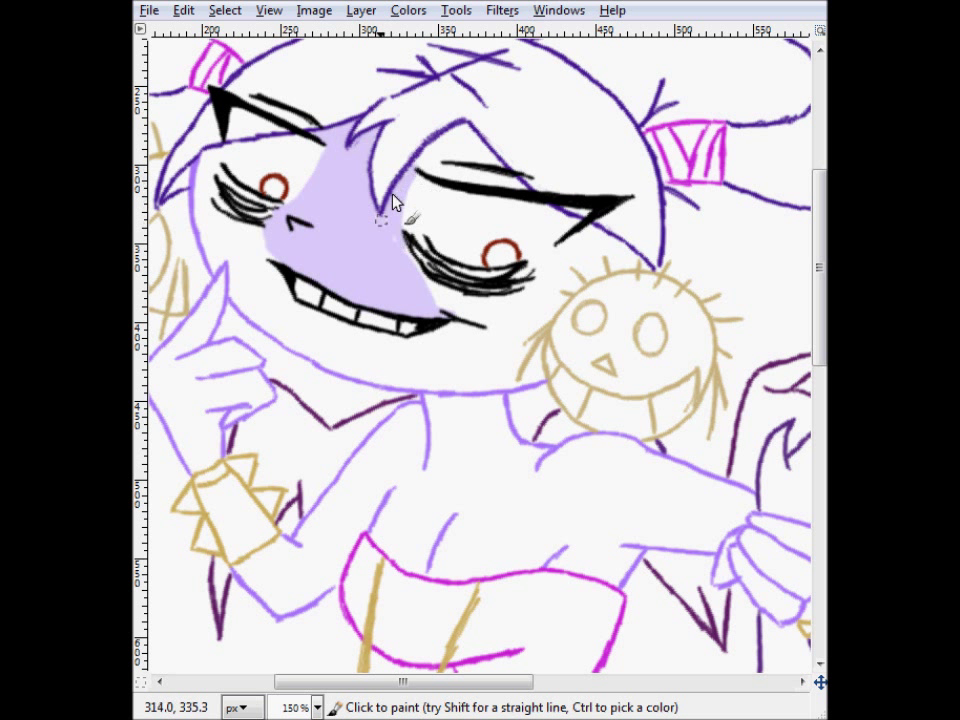
mouse_move(245, 222)
left_mouse_down()
mouse_move(205, 165)
mouse_move(245, 245)
mouse_move(229, 276)
mouse_move(375, 345)
left_mouse_up()
left_click_drag(578, 266, 545, 325)
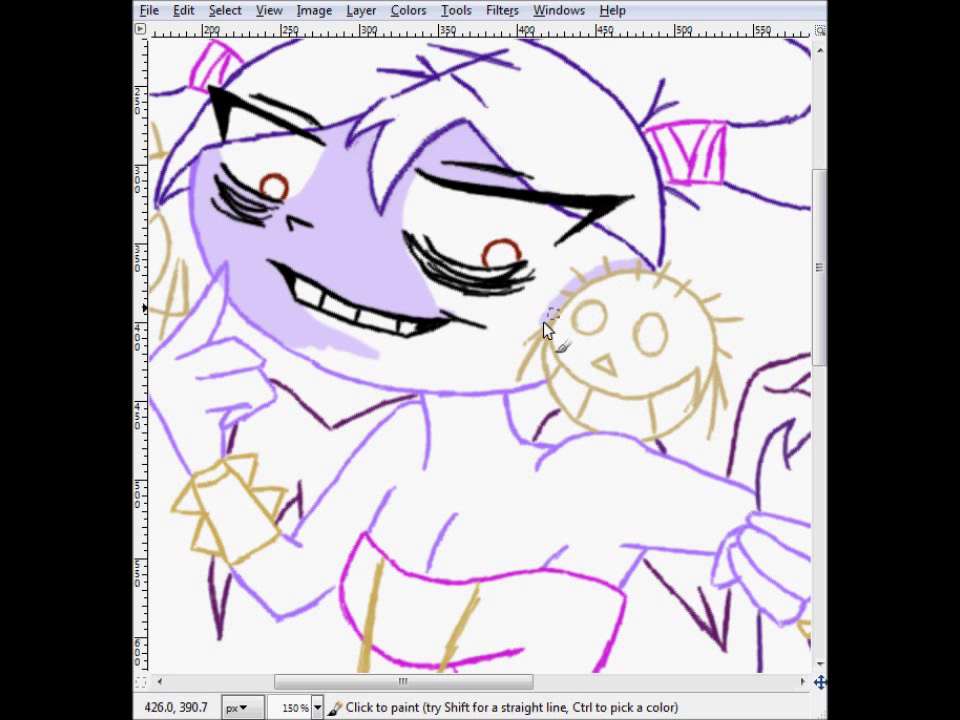
left_click_drag(641, 268, 597, 253)
mouse_move(418, 271)
left_mouse_down()
mouse_move(430, 290)
mouse_move(535, 310)
mouse_move(407, 304)
left_mouse_up()
mouse_move(417, 347)
left_mouse_down()
mouse_move(417, 387)
mouse_move(473, 368)
left_mouse_up()
Step: Paint the horned-haired character's neck, chest, arms and hands light purple
mouse_move(430, 410)
left_mouse_down()
mouse_move(486, 461)
mouse_move(515, 450)
left_mouse_up()
left_click_drag(403, 682, 391, 682)
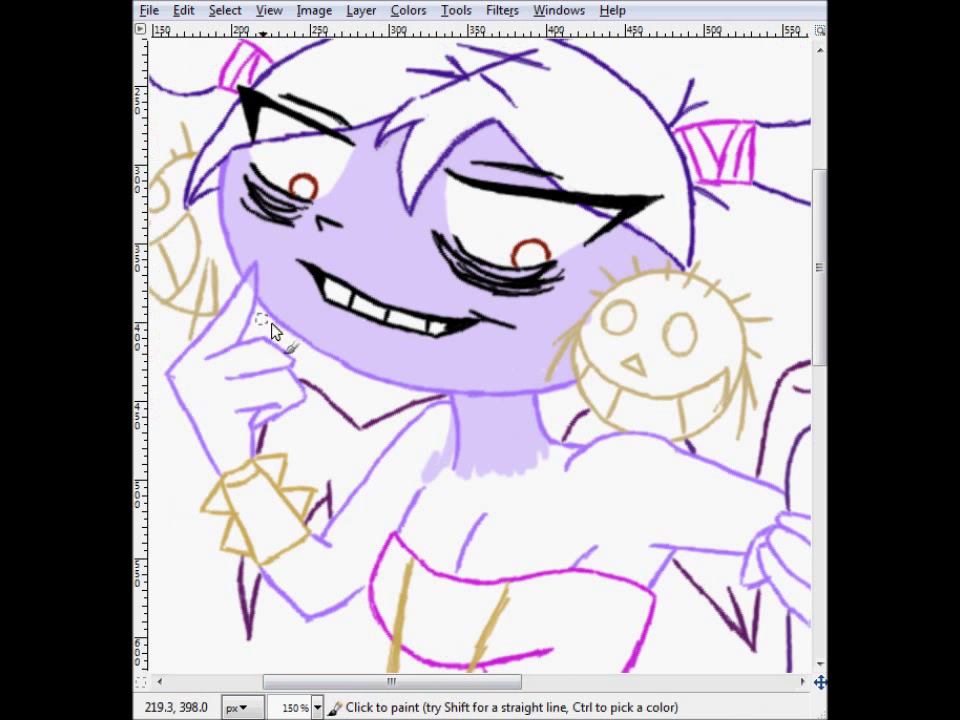
left_click_drag(250, 295, 231, 354)
key("minus")
key("minus")
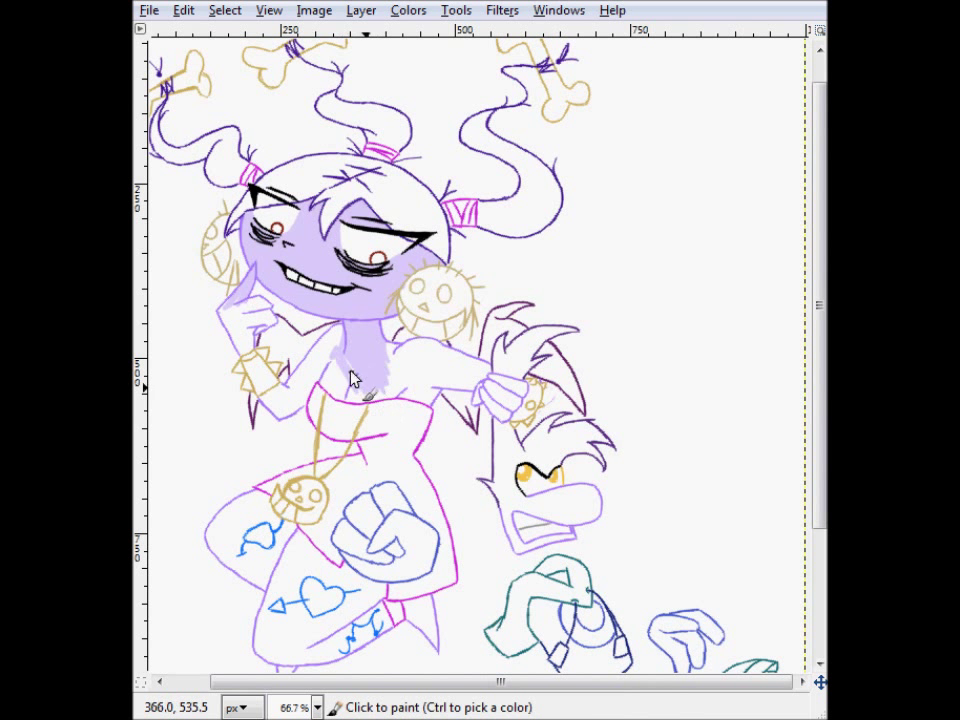
left_click_drag(388, 388, 404, 347)
left_click_drag(338, 330, 294, 409)
mouse_move(490, 378)
left_mouse_down()
mouse_move(525, 386)
mouse_move(483, 395)
mouse_move(430, 353)
mouse_move(462, 390)
mouse_move(467, 382)
mouse_move(402, 393)
left_mouse_up()
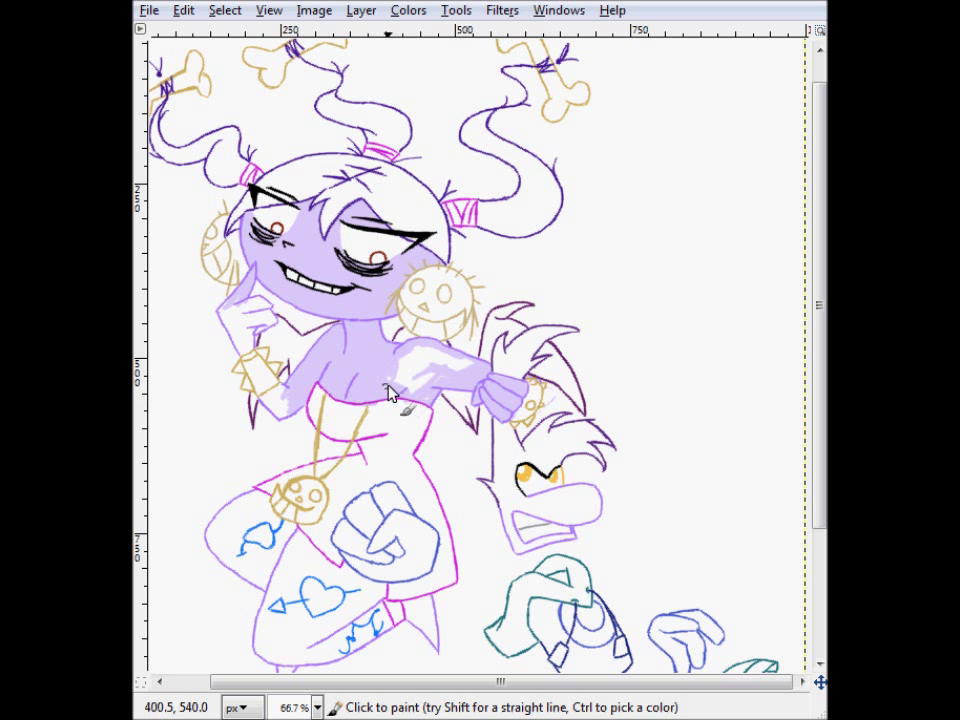
mouse_move(270, 322)
left_mouse_down()
mouse_move(234, 354)
mouse_move(234, 326)
mouse_move(273, 324)
mouse_move(276, 408)
left_mouse_up()
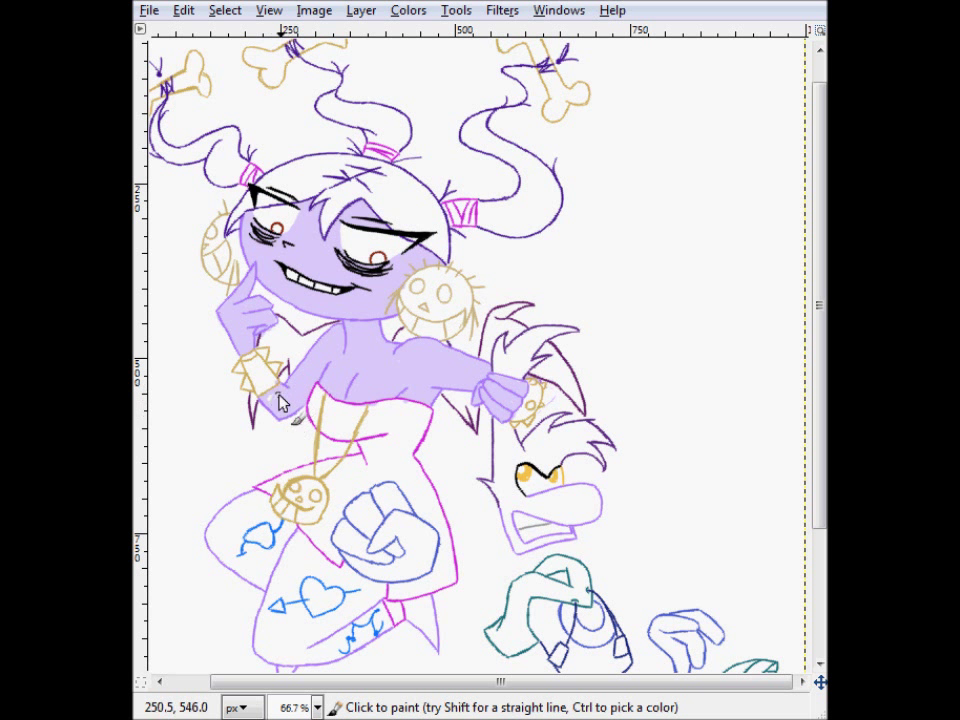
Step: Paint the horned-haired character's legs and pointed feet light purple around the blue tattoos
mouse_move(429, 601)
left_mouse_down()
mouse_move(438, 648)
mouse_move(424, 612)
left_mouse_up()
left_click_drag(454, 685, 419, 687)
scroll(330, 630, "down", 1)
left_click_drag(321, 638, 350, 540)
mouse_move(367, 627)
left_mouse_down()
mouse_move(415, 590)
mouse_move(414, 573)
mouse_move(366, 623)
mouse_move(345, 528)
mouse_move(348, 583)
left_mouse_up()
left_click_drag(394, 546, 369, 576)
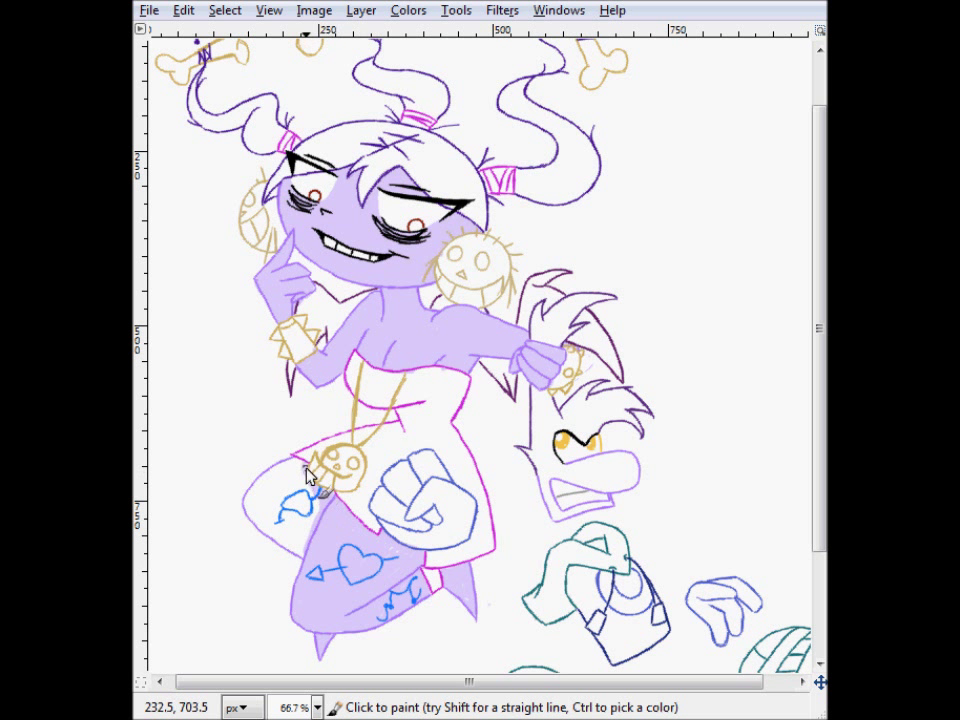
mouse_move(255, 498)
left_mouse_down()
mouse_move(313, 532)
mouse_move(306, 488)
mouse_move(268, 485)
left_mouse_up()
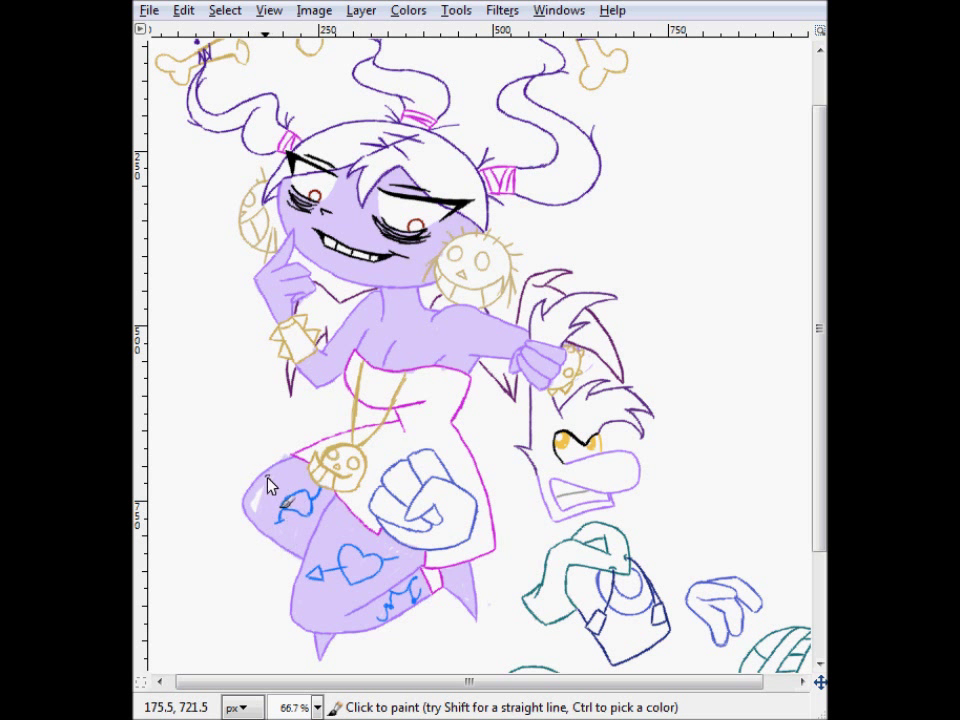
Step: Paint the dress from bodice to hem in bright pink, keeping the pendant and the fist unpainted
left_click(134, 145)
mouse_move(400, 398)
left_mouse_down()
mouse_move(414, 410)
mouse_move(463, 398)
mouse_move(444, 410)
left_mouse_up()
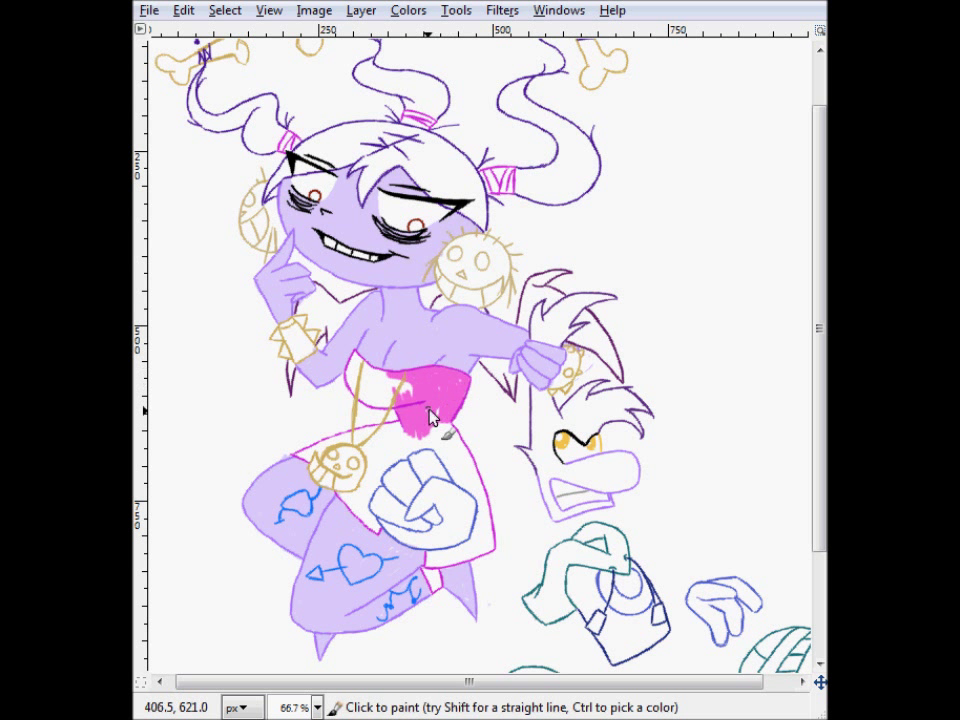
left_click_drag(356, 362, 389, 408)
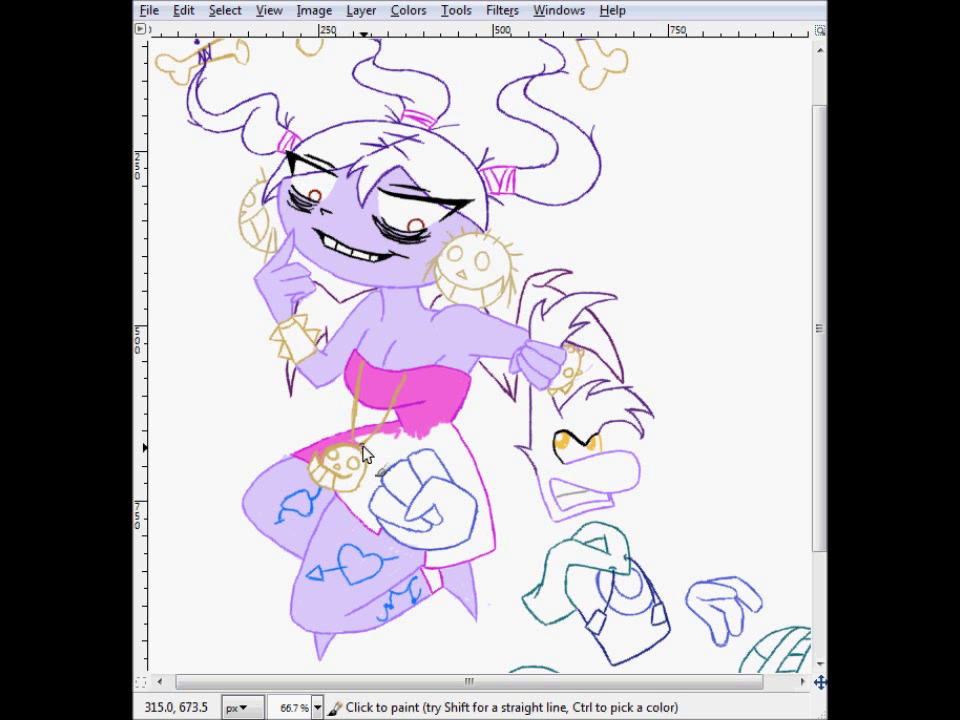
key("shift+e")
key("p")
mouse_move(462, 449)
left_mouse_down()
mouse_move(393, 460)
mouse_move(350, 510)
left_mouse_up()
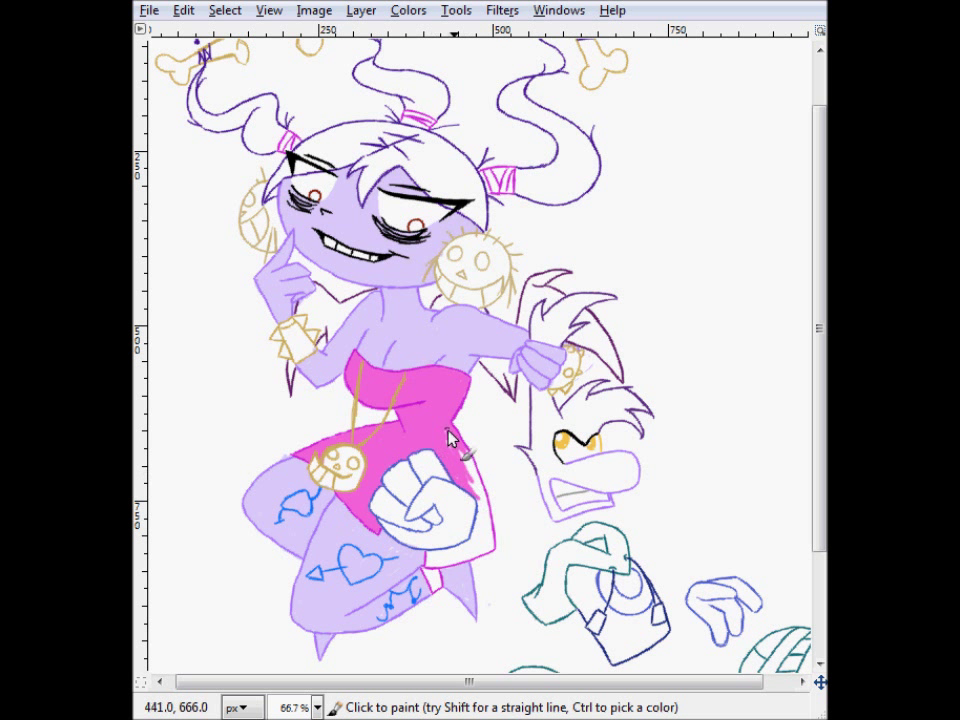
mouse_move(483, 530)
left_mouse_down()
mouse_move(493, 557)
mouse_move(429, 561)
mouse_move(477, 538)
mouse_move(493, 555)
mouse_move(437, 569)
left_mouse_up()
Step: Paint the three hair ties at the base of the horn-like ponytails bright pink
mouse_move(432, 122)
left_mouse_down()
mouse_move(404, 122)
mouse_move(428, 124)
left_mouse_up()
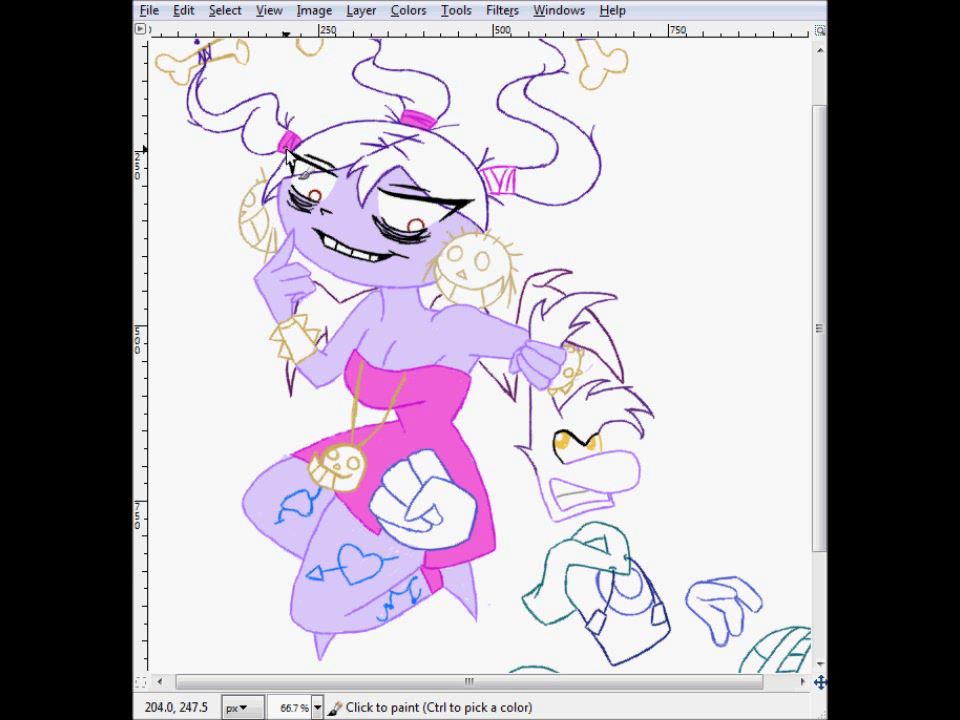
left_click_drag(289, 151, 290, 142)
left_click_drag(485, 175, 507, 184)
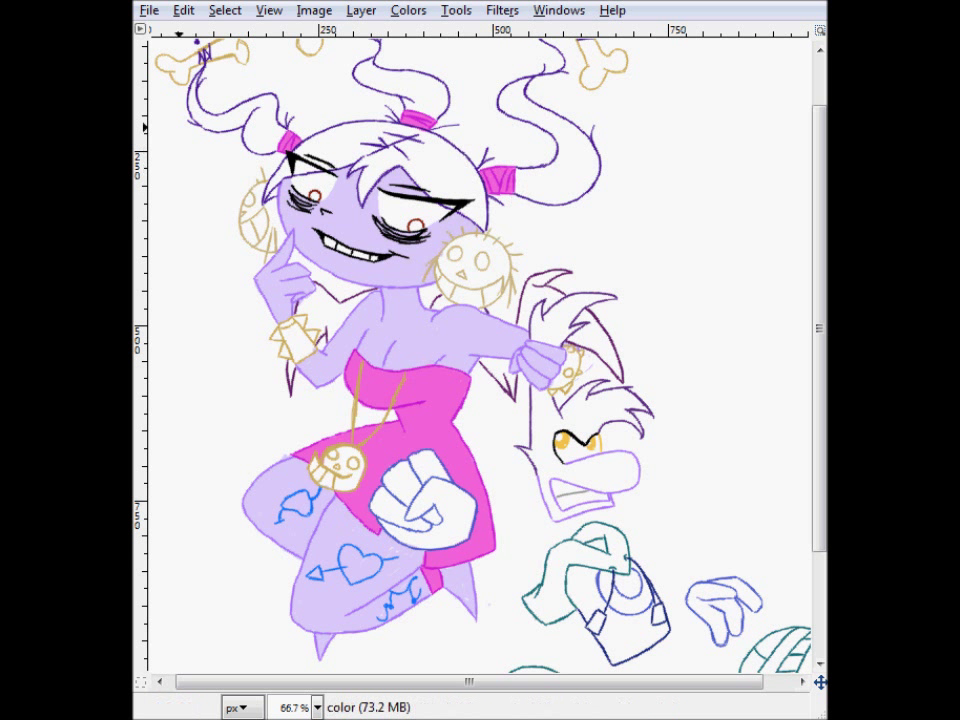
Step: Paint the horned-haired character's fringe and hair cap purple up to the three hair ties
mouse_move(384, 140)
left_mouse_down()
mouse_move(375, 181)
mouse_move(353, 168)
mouse_move(376, 181)
mouse_move(404, 144)
left_mouse_up()
key("ctrl+z")
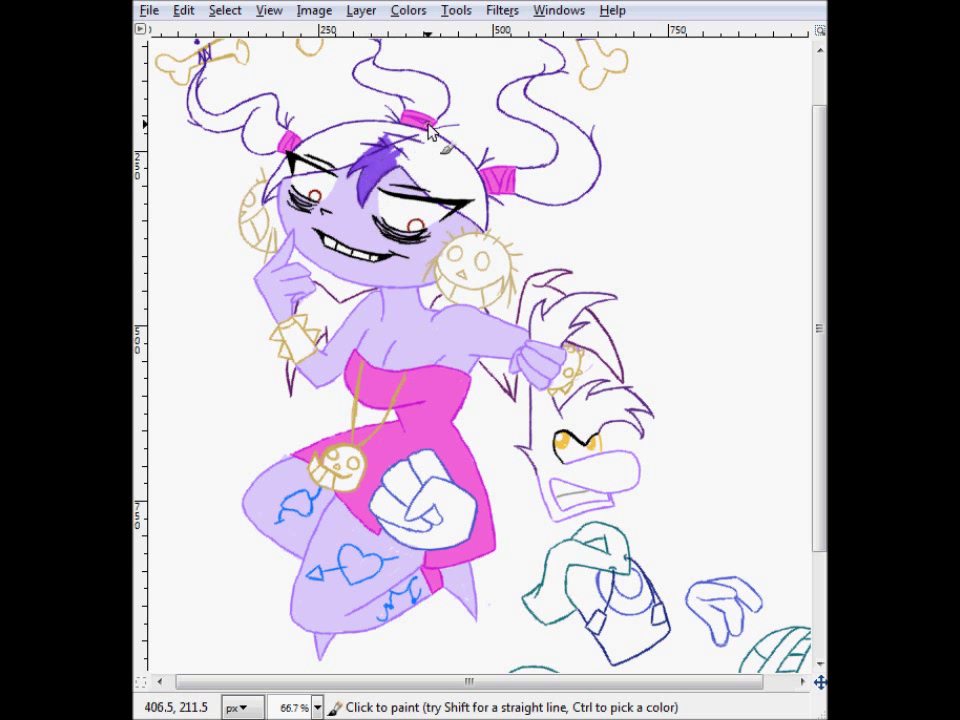
mouse_move(425, 195)
left_mouse_down()
mouse_move(480, 215)
mouse_move(450, 166)
mouse_move(411, 176)
left_mouse_up()
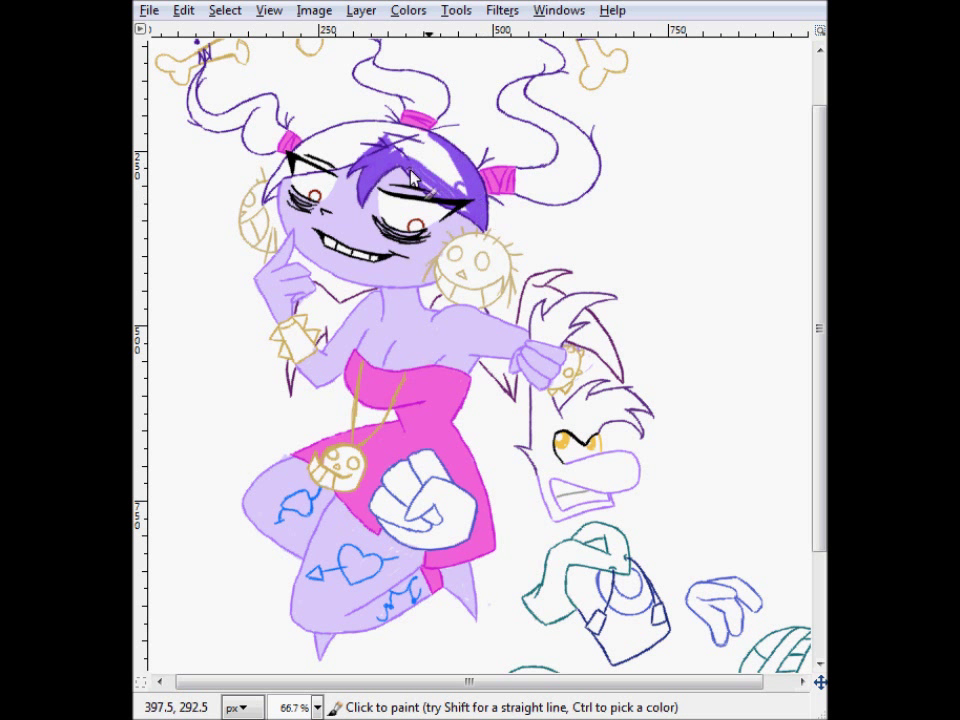
mouse_move(330, 170)
left_mouse_down()
mouse_move(377, 136)
mouse_move(306, 150)
mouse_move(346, 137)
mouse_move(313, 169)
left_mouse_up()
Step: Paint the three curling horn-like ponytails in the same purple as the fringe
scroll(812, 246, "up", 1)
left_click_drag(500, 124, 533, 115)
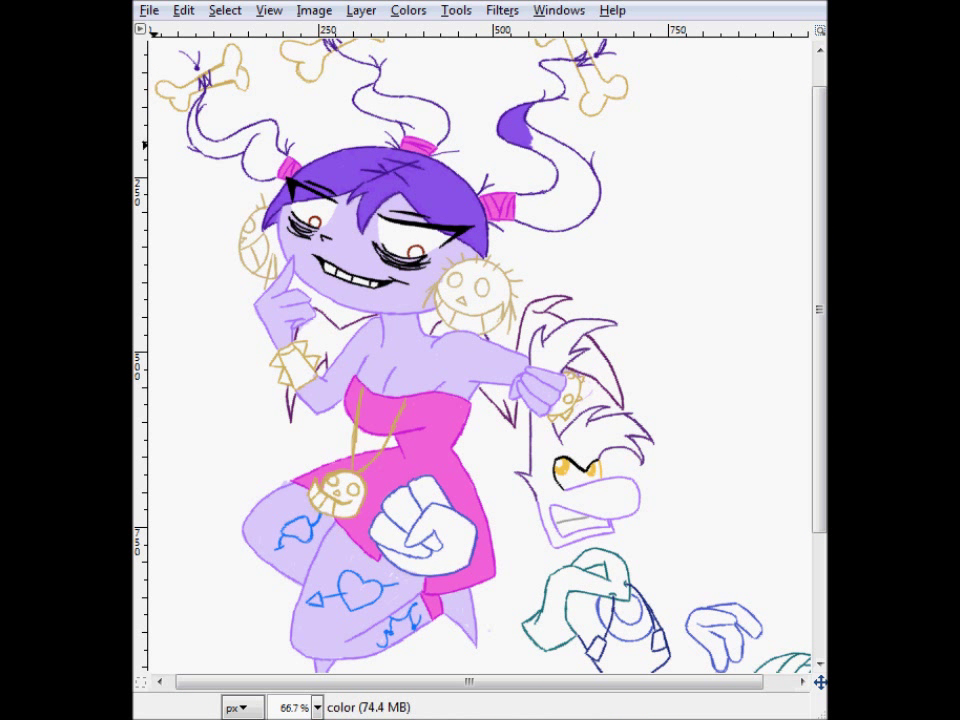
mouse_move(530, 140)
left_mouse_down()
mouse_move(568, 158)
mouse_move(563, 195)
mouse_move(584, 180)
mouse_move(536, 210)
mouse_move(594, 210)
mouse_move(564, 233)
mouse_move(545, 232)
left_mouse_up()
mouse_move(390, 122)
left_mouse_down()
mouse_move(437, 143)
mouse_move(420, 140)
mouse_move(440, 120)
mouse_move(427, 112)
mouse_move(418, 132)
left_mouse_up()
mouse_move(262, 158)
left_mouse_down()
mouse_move(206, 149)
mouse_move(251, 151)
mouse_move(272, 140)
mouse_move(252, 145)
mouse_move(271, 172)
left_mouse_up()
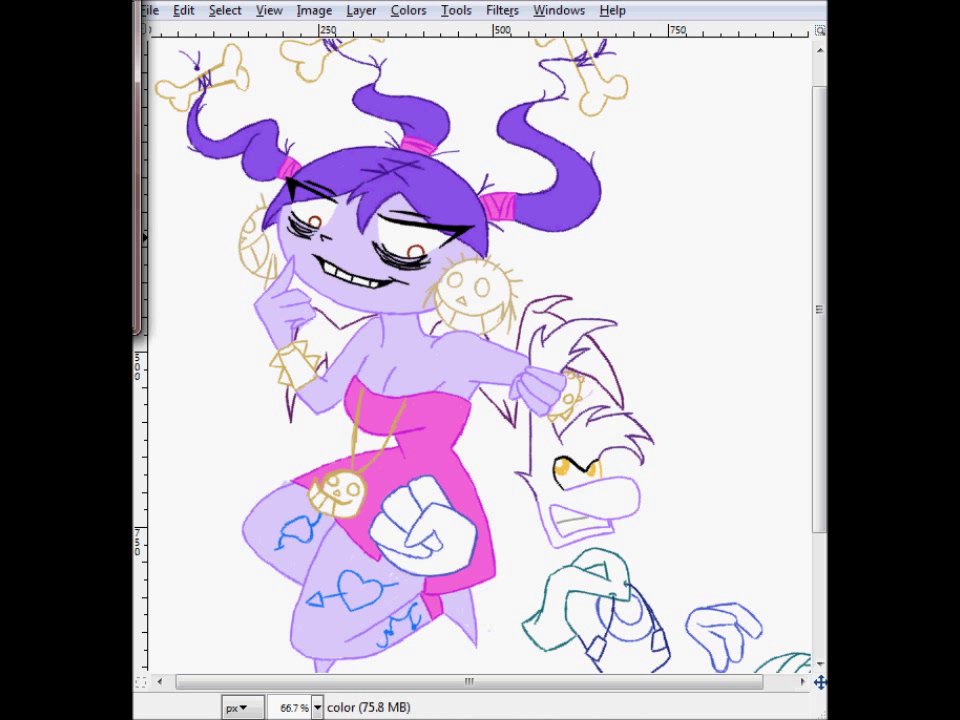
Step: Paint the skull earrings, the skull pendant and both spiked bracelets tan
mouse_move(272, 248)
left_mouse_down()
mouse_move(273, 282)
mouse_move(274, 258)
left_mouse_up()
left_click_drag(446, 289, 462, 276)
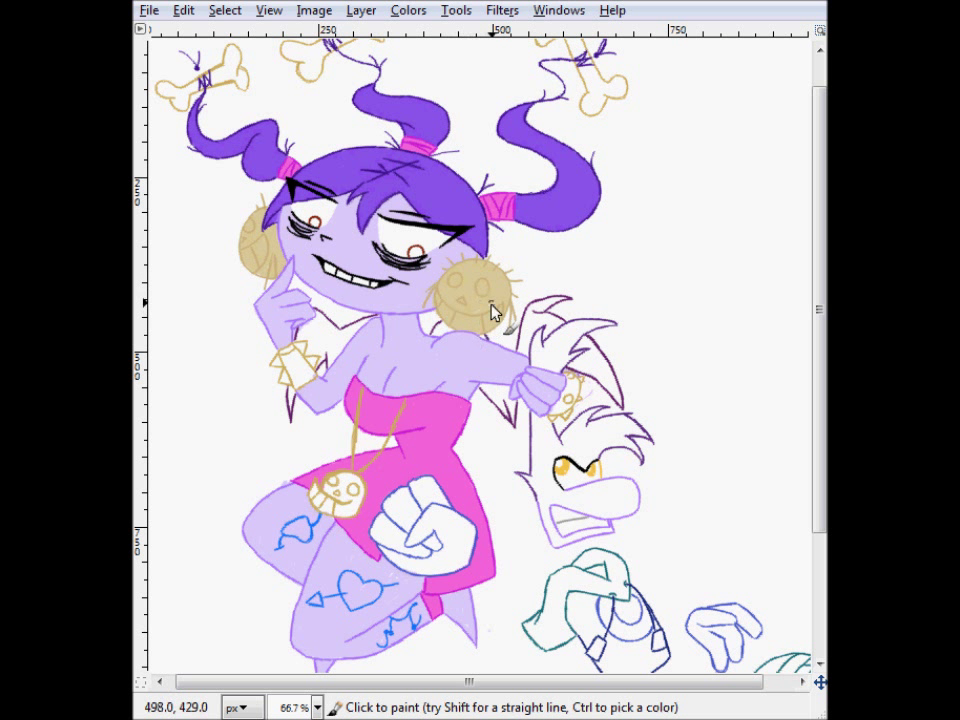
left_click_drag(312, 491, 343, 491)
left_click_drag(313, 373, 303, 354)
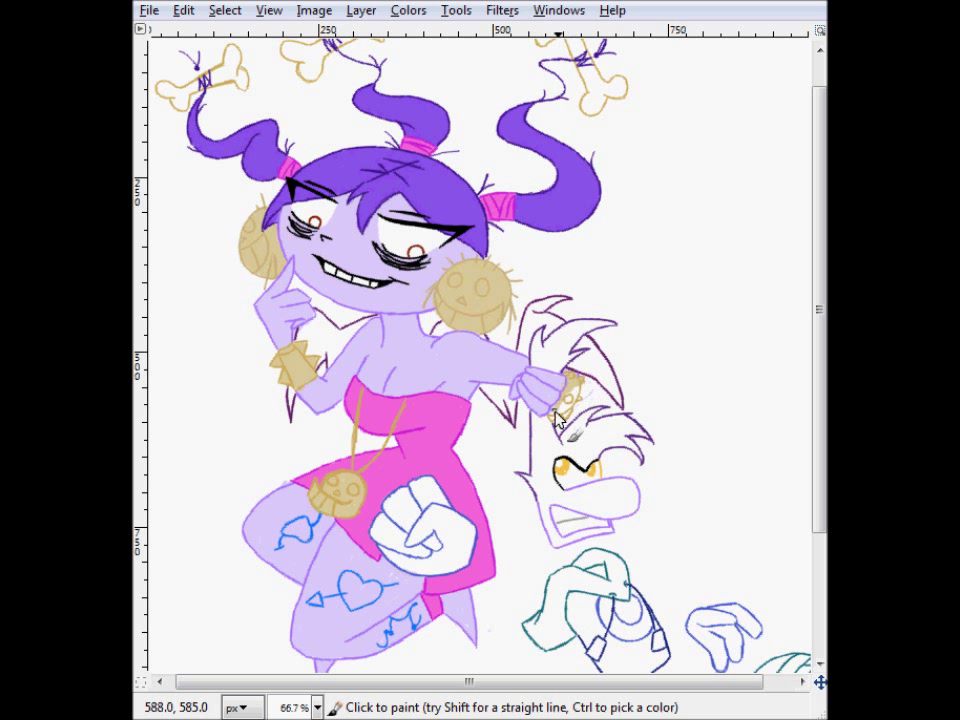
left_click_drag(567, 402, 574, 395)
Step: Paint the three bones tied to the ends of the ponytails tan
left_click_drag(820, 288, 820, 261)
mouse_move(575, 76)
left_mouse_down()
mouse_move(587, 119)
mouse_move(597, 121)
left_mouse_up()
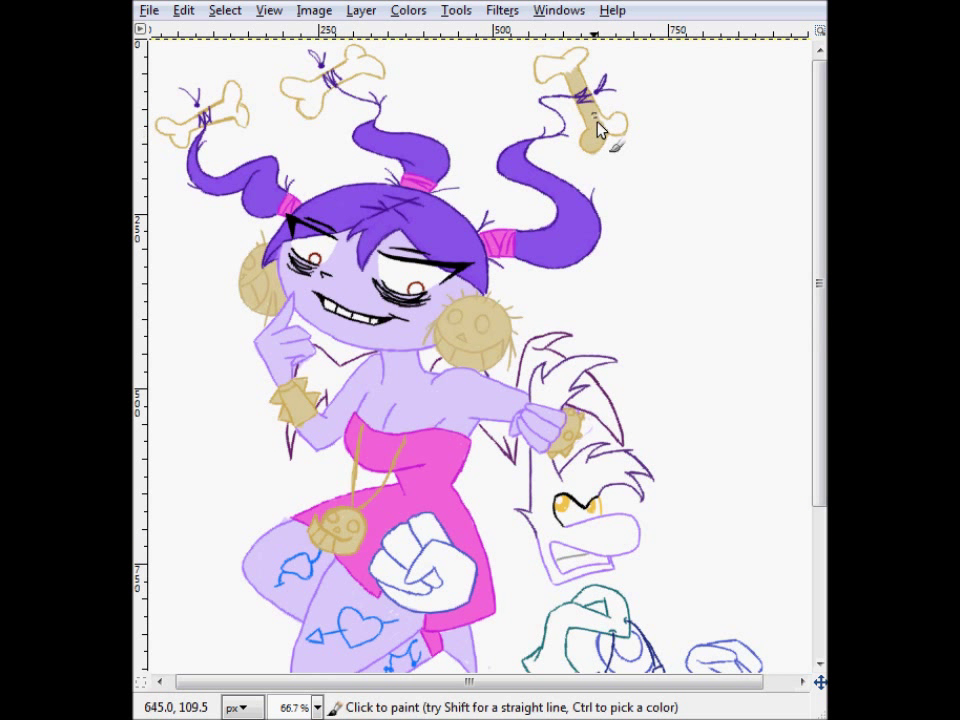
left_click_drag(575, 78, 544, 85)
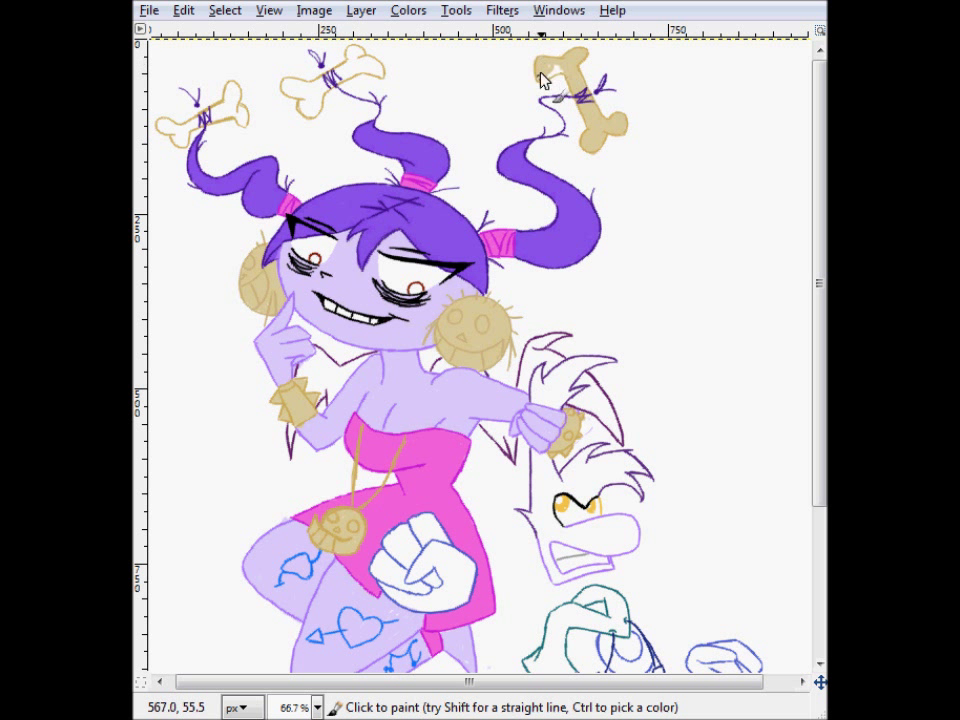
mouse_move(362, 67)
left_mouse_down()
mouse_move(380, 72)
mouse_move(289, 87)
mouse_move(307, 105)
left_mouse_up()
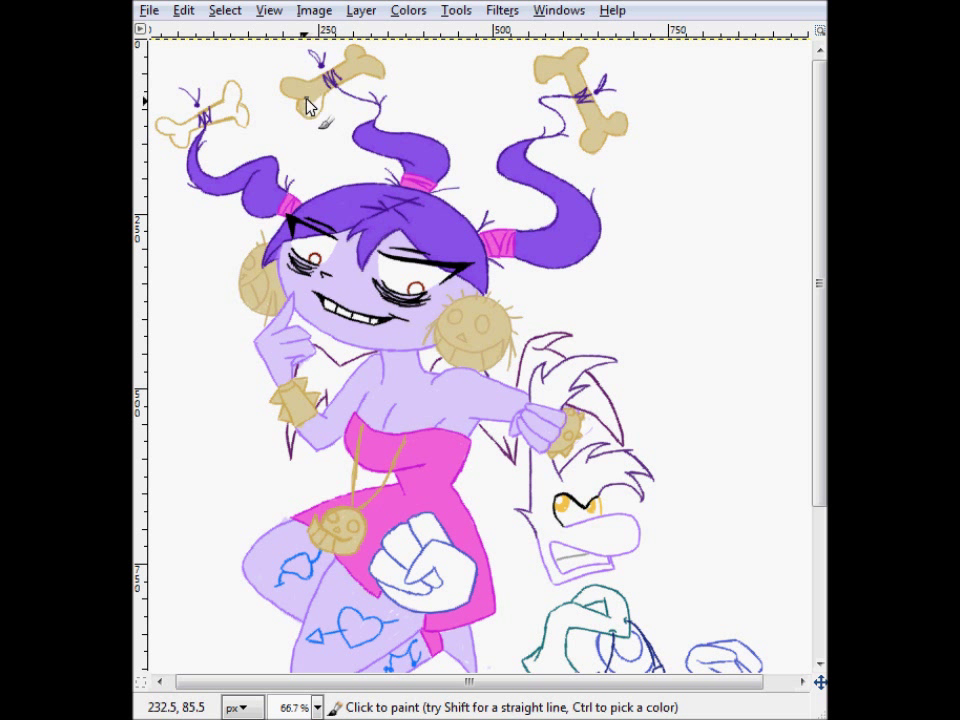
mouse_move(241, 125)
left_mouse_down()
mouse_move(233, 112)
mouse_move(210, 129)
mouse_move(166, 135)
mouse_move(150, 118)
left_mouse_up()
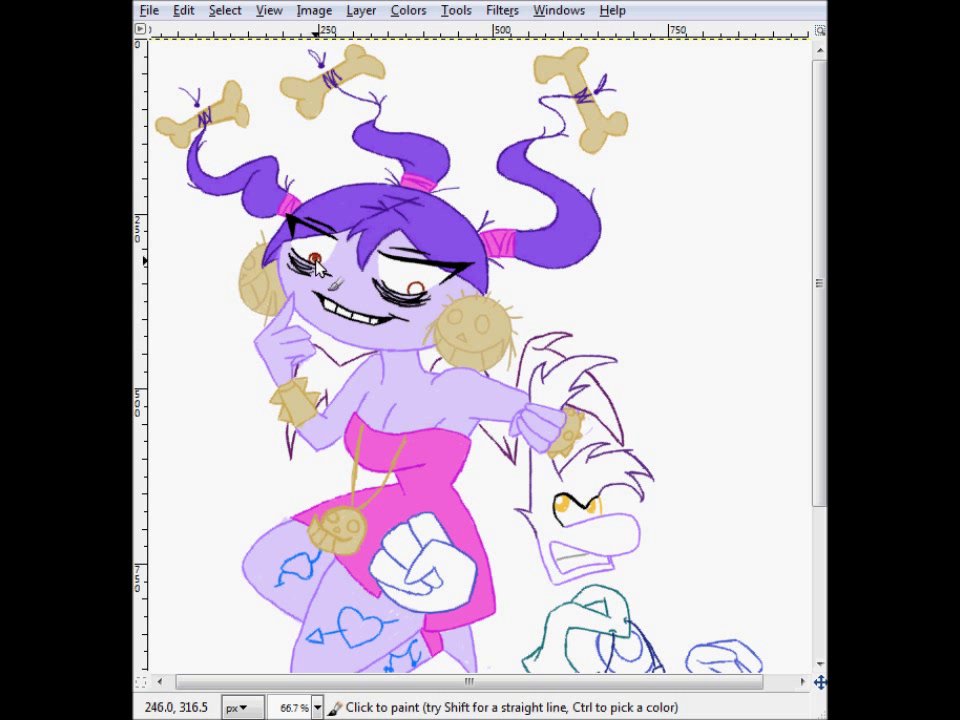
Step: Paint the irises of the horned-haired character's two eyes red
key("z")
left_click_drag(373, 278, 388, 293)
scroll(207, 350, "down", 8)
key("p")
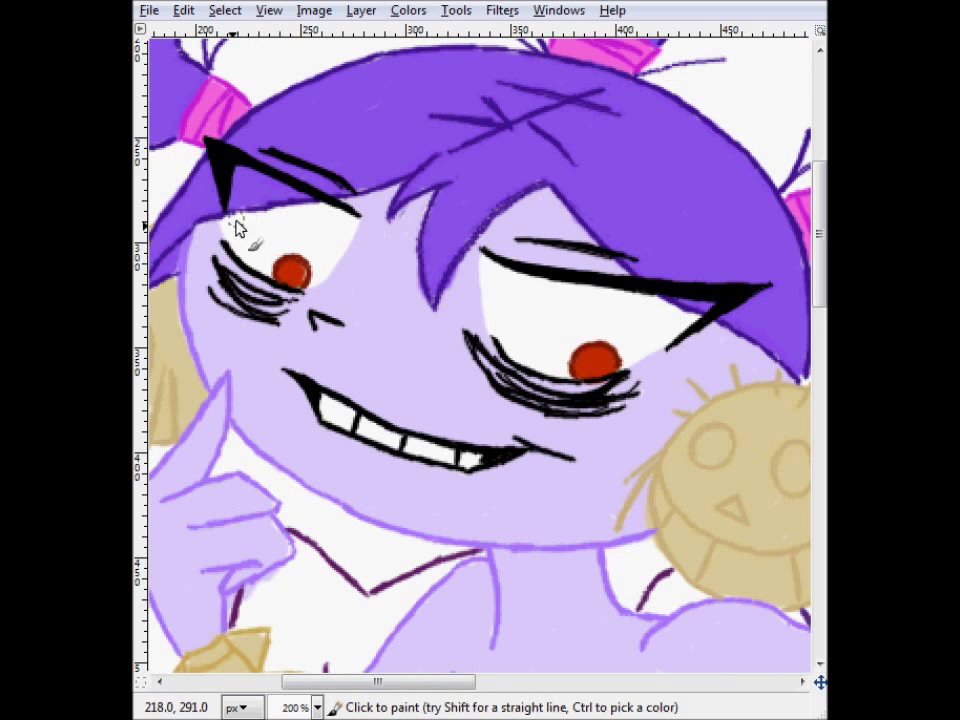
key("z")
scroll(253, 394, "down", 18)
scroll(253, 394, "up", 16)
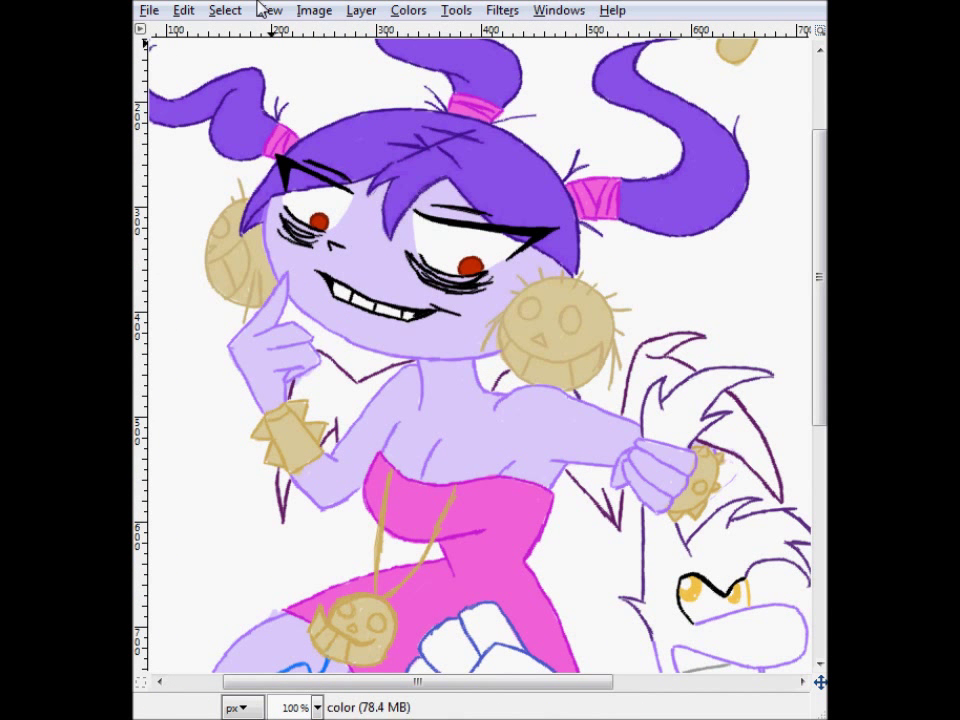
Step: Paint the visible parts of both bat wings dark magenta-purple behind the arms and shoulders
key("Tab")
mouse_move(503, 392)
left_mouse_down()
mouse_move(490, 362)
mouse_move(380, 382)
mouse_move(391, 375)
mouse_move(345, 432)
mouse_move(377, 385)
mouse_move(318, 392)
left_mouse_up()
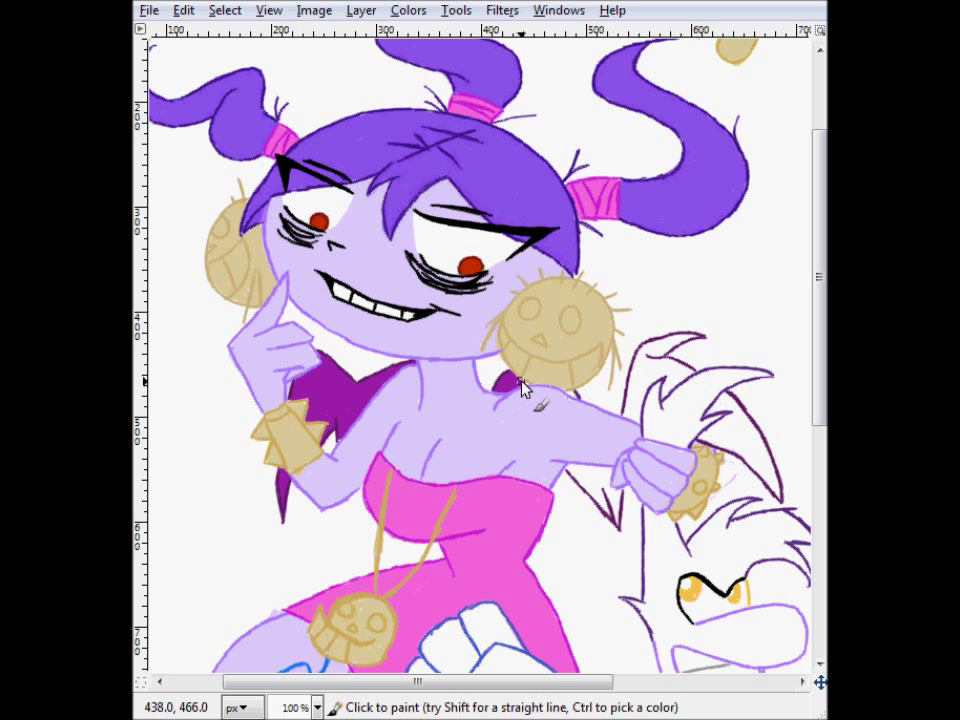
left_click_drag(614, 500, 606, 512)
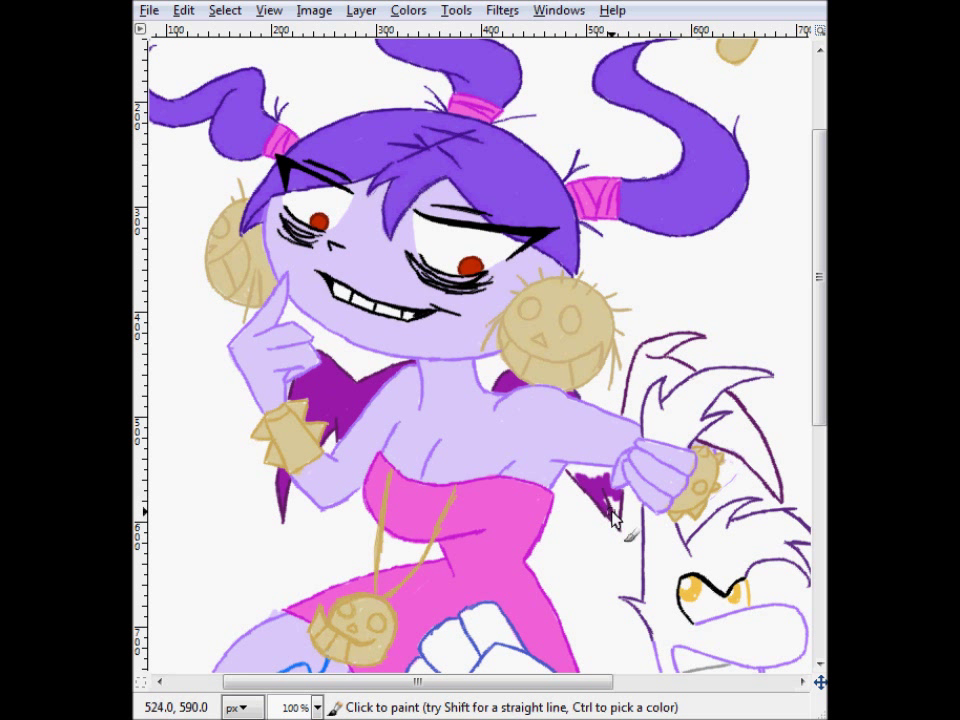
scroll(508, 688, "right", 2)
mouse_move(520, 336)
left_mouse_down()
mouse_move(480, 364)
mouse_move(465, 421)
left_mouse_up()
mouse_move(536, 438)
left_mouse_down()
mouse_move(597, 459)
mouse_move(567, 450)
mouse_move(524, 360)
left_mouse_up()
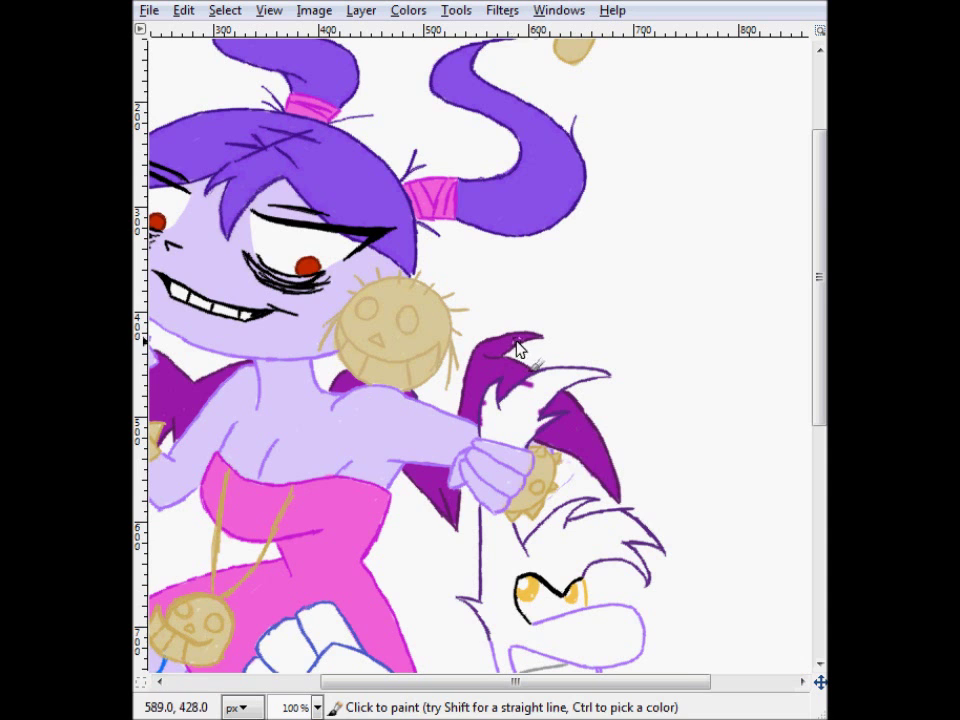
Step: Paint the long strand of the second character's hair beside the face purple, below the gripping hand
left_click(262, 322, "ctrl")
left_click(262, 322, "ctrl")
left_click(694, 500)
left_click(694, 500)
left_click(694, 500)
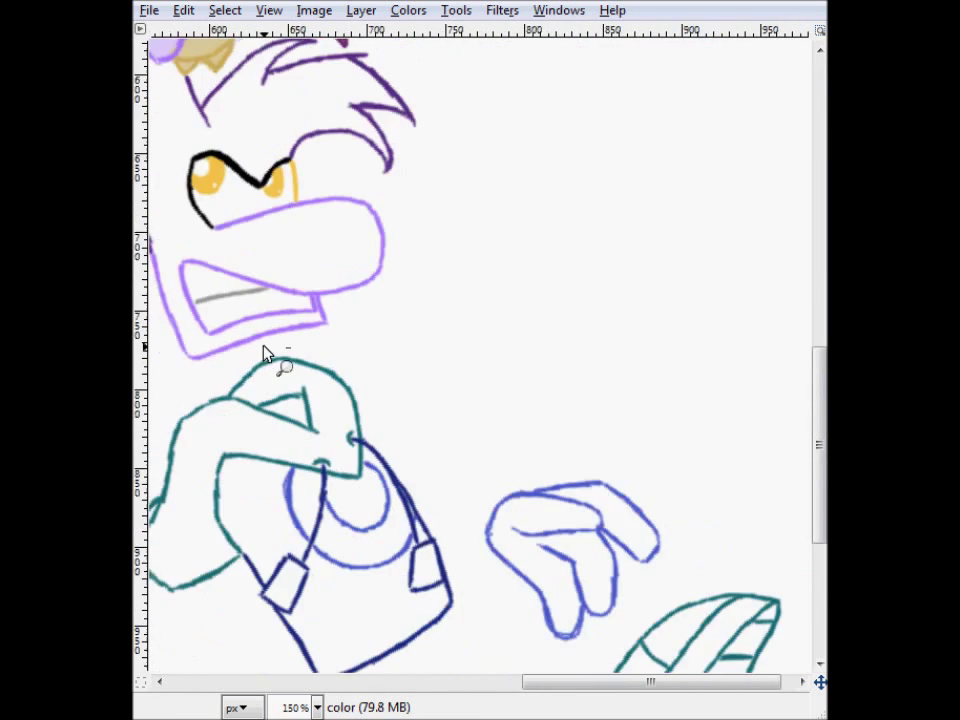
left_click(266, 350, "ctrl")
left_click(266, 350, "ctrl")
scroll(692, 472, "up", 1)
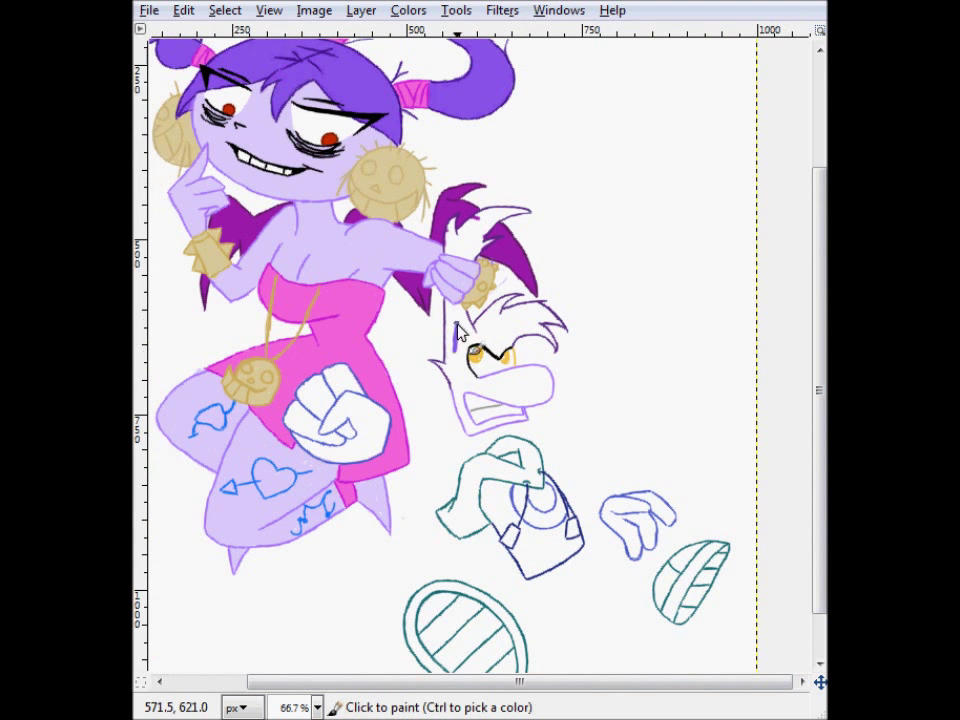
left_click_drag(461, 358, 449, 367)
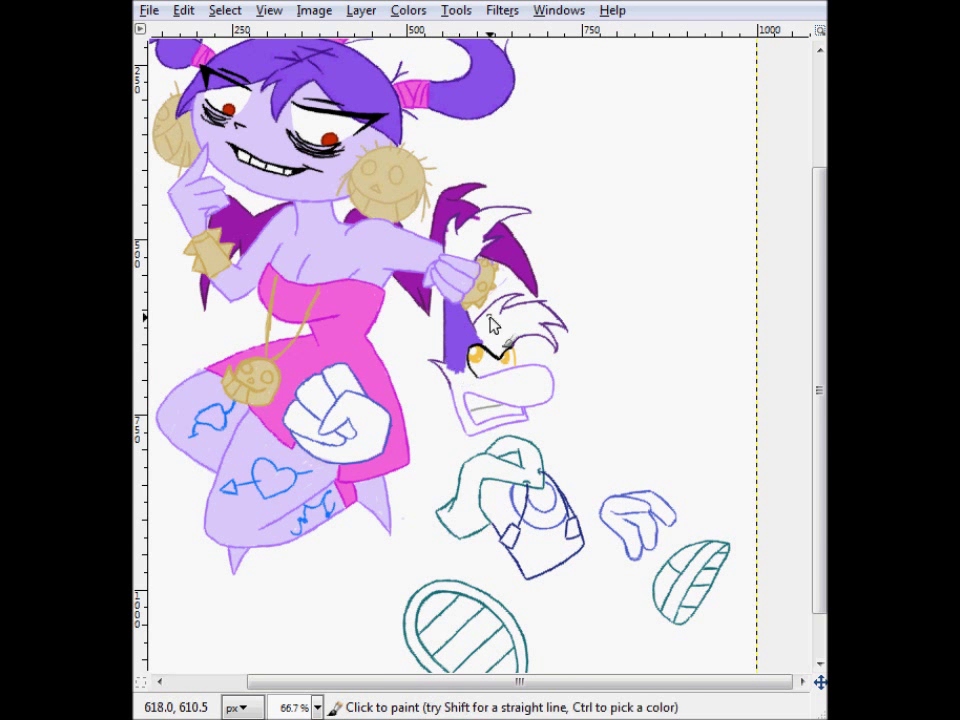
Step: Paint the second character's remaining hair tufts purple above and below the gripping hand, erasing stray paint
key("z")
left_click(546, 274)
left_click(546, 274)
key("p")
mouse_move(438, 197)
left_mouse_down()
mouse_move(391, 228)
mouse_move(416, 171)
left_mouse_up()
mouse_move(453, 143)
left_mouse_down()
mouse_move(477, 138)
mouse_move(343, 170)
left_mouse_up()
mouse_move(402, 424)
left_mouse_down()
mouse_move(446, 452)
mouse_move(470, 436)
left_mouse_up()
mouse_move(567, 438)
left_mouse_down()
mouse_move(529, 387)
mouse_move(535, 355)
mouse_move(463, 365)
mouse_move(521, 389)
mouse_move(507, 407)
mouse_move(463, 333)
left_mouse_up()
mouse_move(401, 402)
left_mouse_down()
mouse_move(407, 415)
mouse_move(438, 386)
left_mouse_up()
key("shift+e")
left_click_drag(462, 292, 443, 313)
key("p")
mouse_move(368, 444)
left_mouse_down()
mouse_move(339, 517)
mouse_move(302, 477)
left_mouse_up()
Step: Paint the second character's eyes yellow around the orange irises, and the nose and jaw pale lilac, leaving the mouth unpainted
key("z")
scroll(317, 497, "down", 9)
scroll(400, 608, "up", 6)
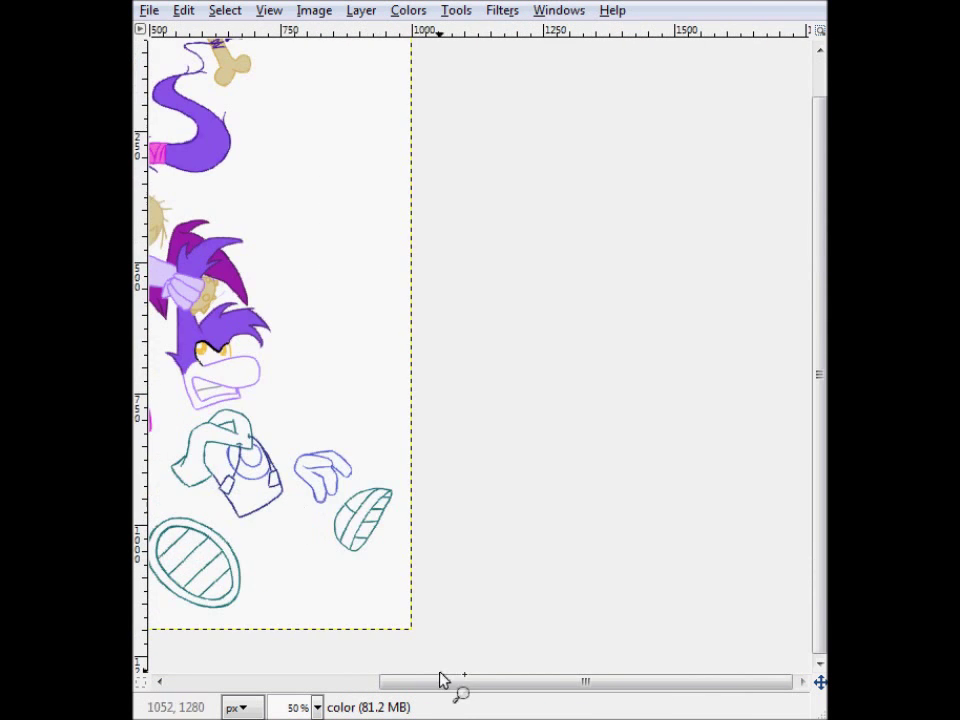
scroll(408, 627, "up", 10)
scroll(490, 394, "down", 5)
left_click_drag(817, 604, 815, 480)
scroll(330, 342, "down", 5)
scroll(636, 566, "up", 8)
scroll(280, 397, "down", 6)
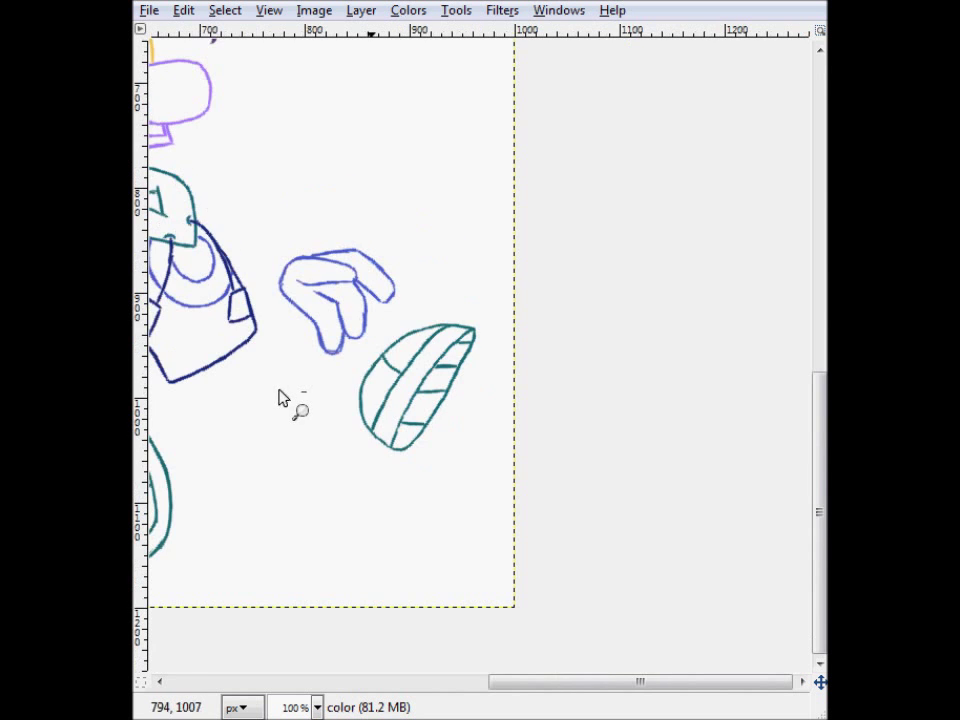
scroll(280, 397, "down", 5)
scroll(232, 350, "up", 5)
key("p")
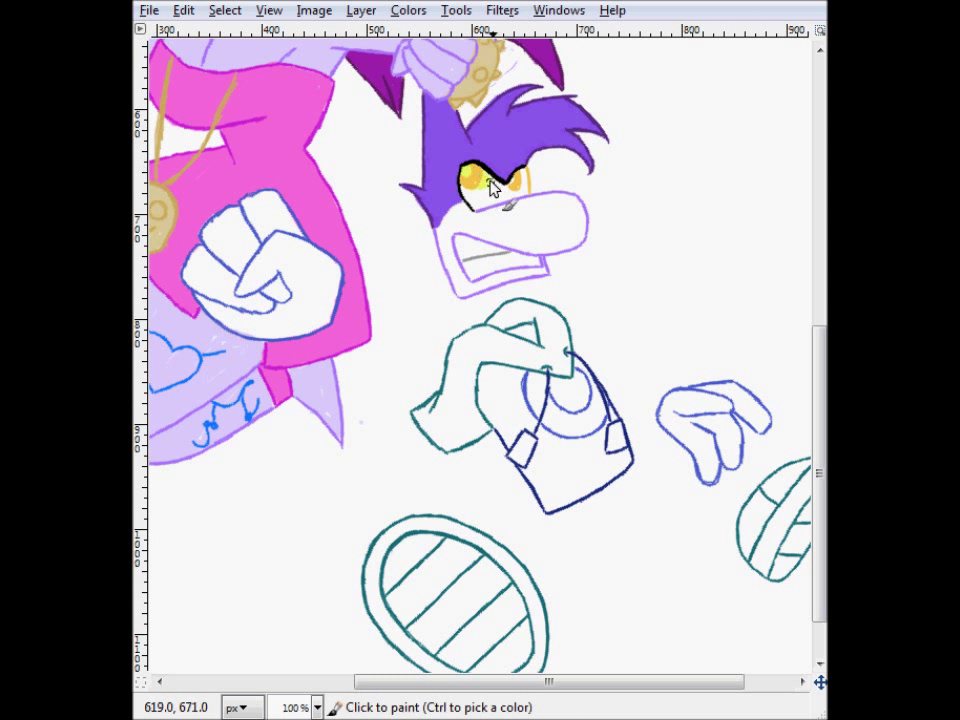
left_click_drag(483, 180, 524, 178)
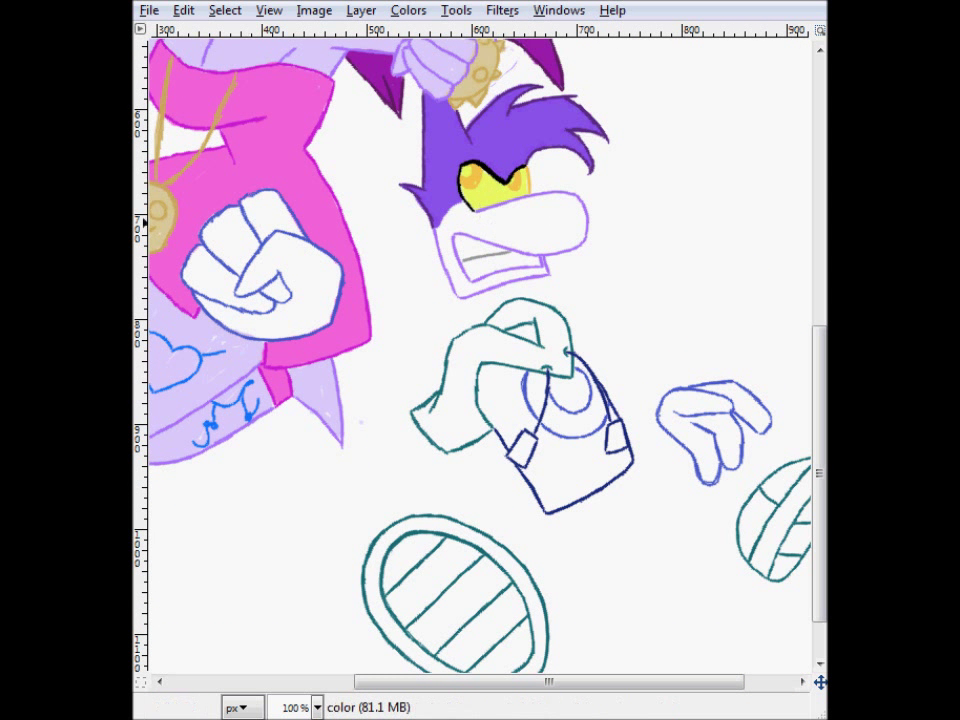
mouse_move(487, 213)
left_mouse_down()
mouse_move(561, 196)
mouse_move(556, 233)
left_mouse_up()
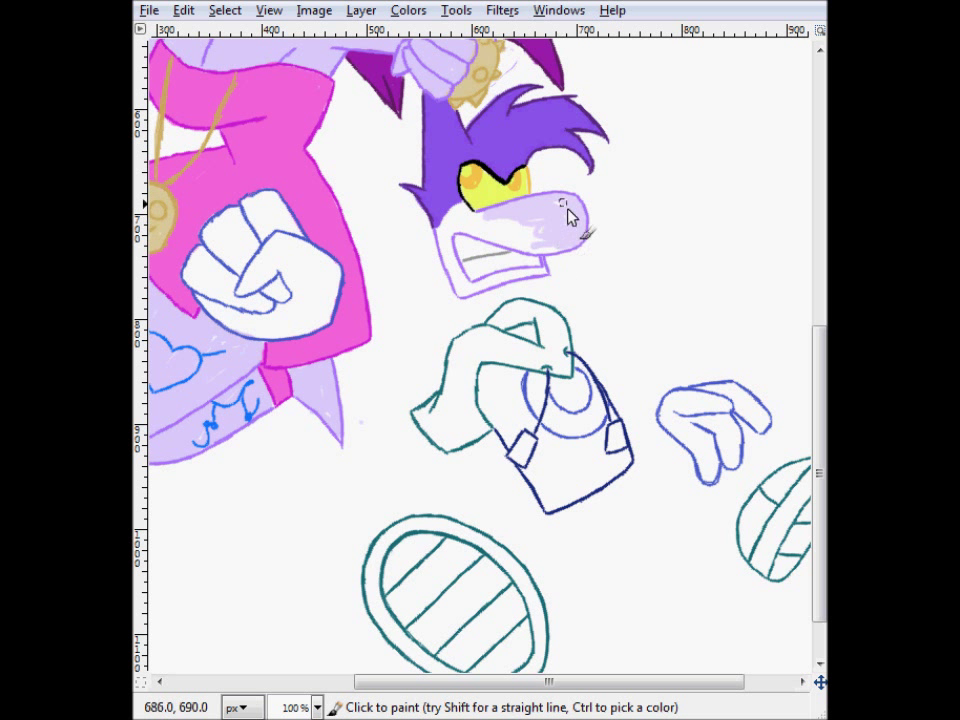
mouse_move(463, 226)
left_mouse_down()
mouse_move(457, 268)
mouse_move(543, 270)
mouse_move(489, 298)
left_mouse_up()
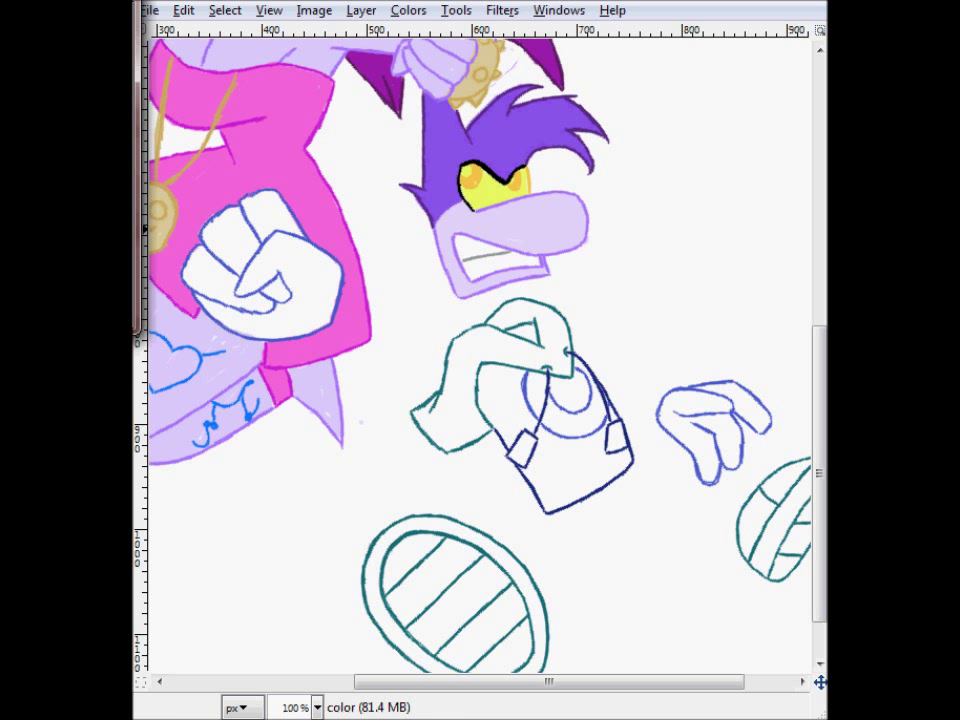
Step: Paint the clenched fist over the dress and the second character's open hand pale blue
mouse_move(300, 268)
left_mouse_down()
mouse_move(284, 220)
mouse_move(265, 267)
mouse_move(311, 258)
mouse_move(262, 210)
mouse_move(244, 258)
left_mouse_up()
key("ctrl+z")
mouse_move(252, 335)
left_mouse_down()
mouse_move(225, 317)
mouse_move(215, 272)
left_mouse_up()
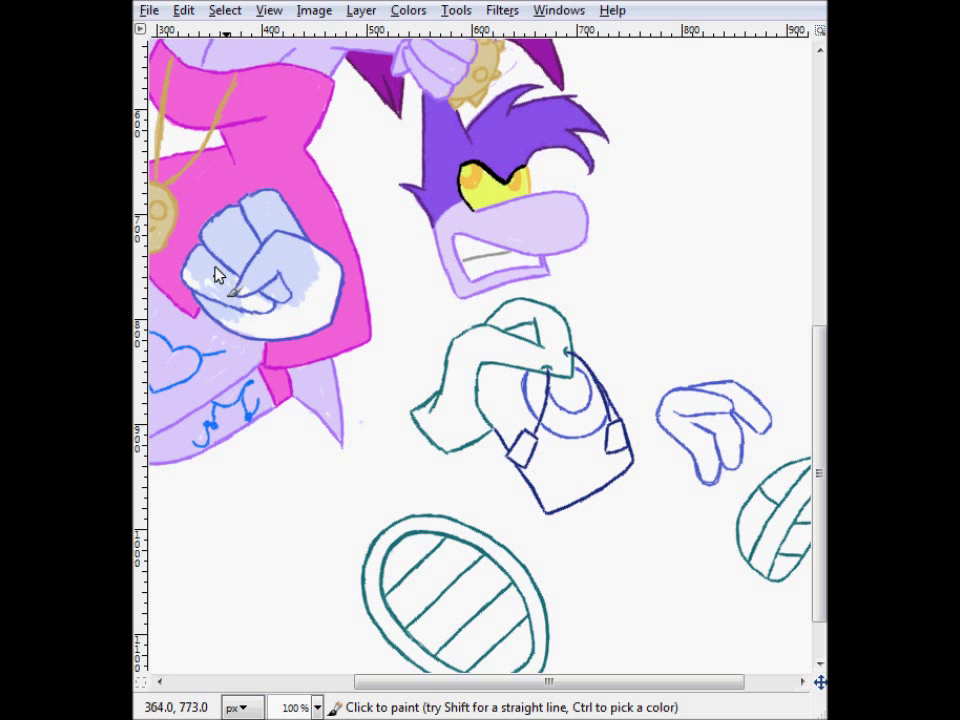
left_click_drag(572, 688, 618, 688)
mouse_move(625, 395)
left_mouse_down()
mouse_move(645, 429)
mouse_move(651, 453)
mouse_move(625, 409)
mouse_move(637, 472)
left_mouse_up()
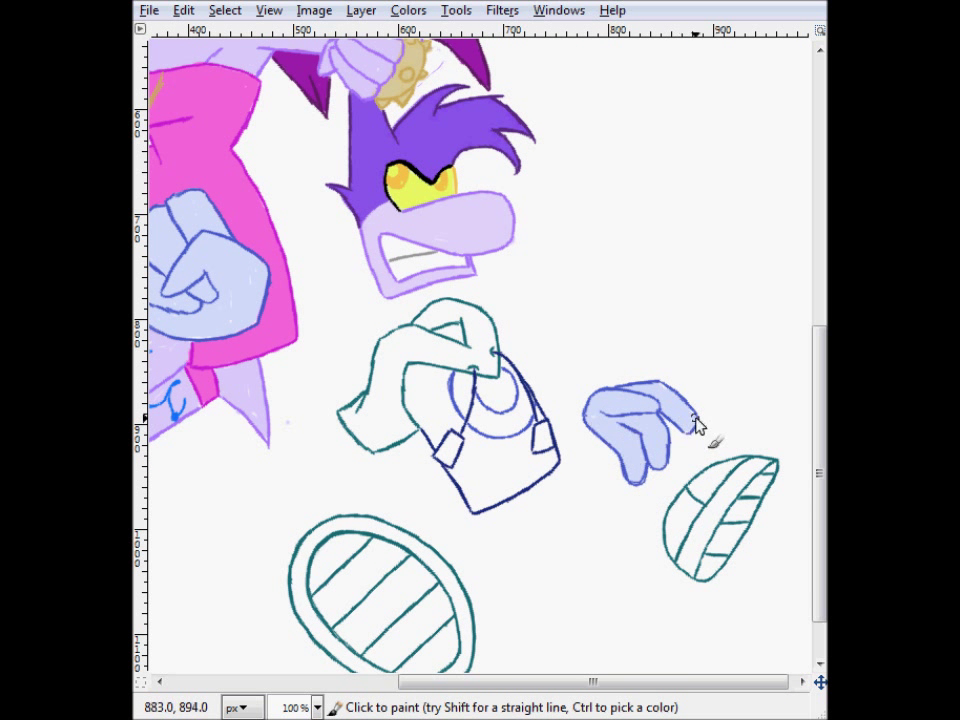
Step: Paint the second character's hood and the curved side patch of the smaller shoe teal
left_click_drag(490, 356, 477, 326)
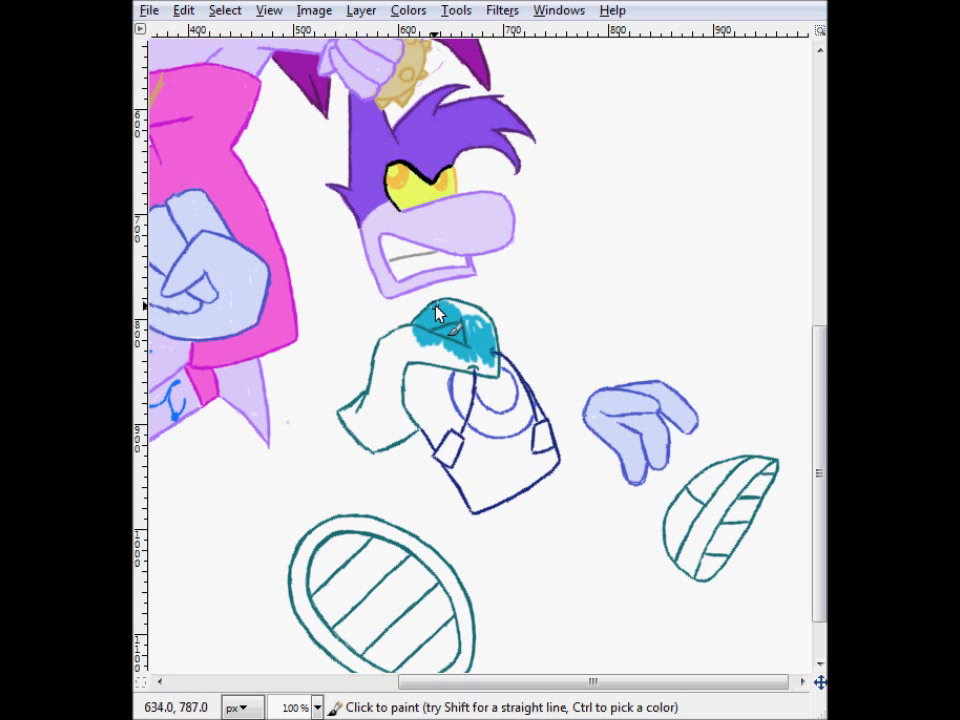
mouse_move(390, 362)
left_mouse_down()
mouse_move(346, 416)
mouse_move(383, 451)
left_mouse_up()
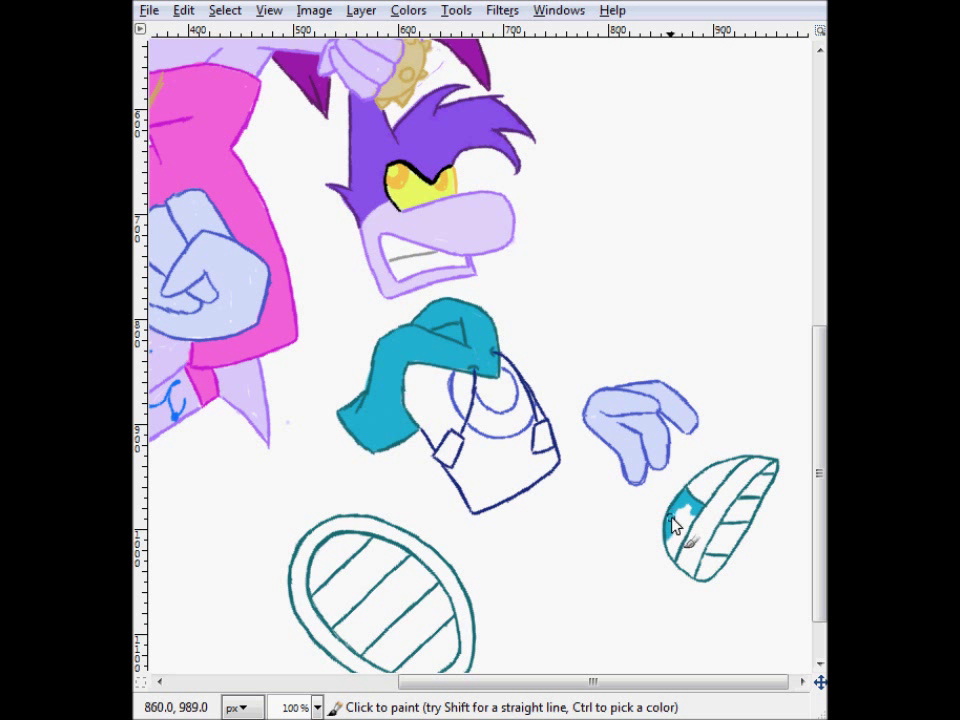
left_click_drag(671, 526, 680, 511)
Step: Paint the rest of the smaller shoe and the whole large oval striped sole pale blue
left_click_drag(749, 467, 701, 492)
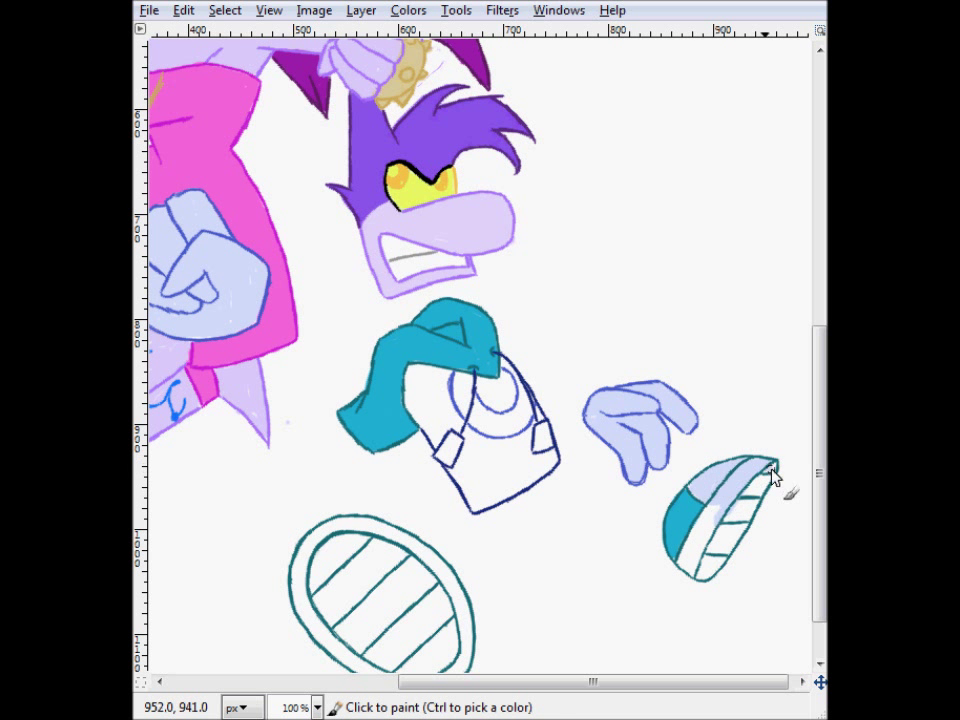
mouse_move(772, 478)
left_mouse_down()
mouse_move(741, 491)
mouse_move(720, 553)
left_mouse_up()
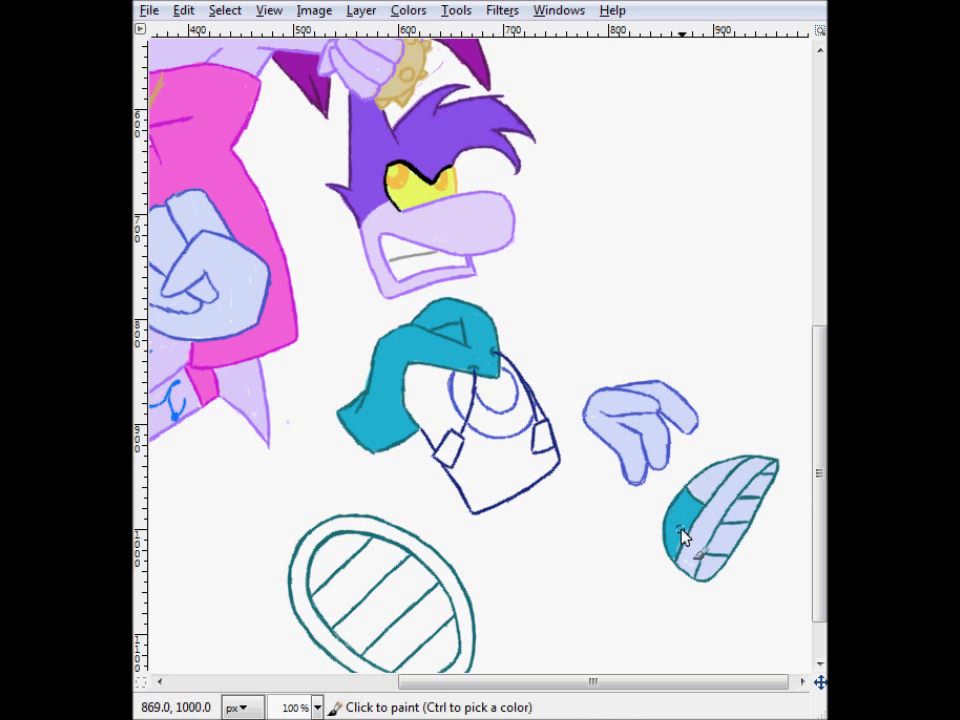
scroll(550, 522, "down", 1)
mouse_move(354, 508)
left_mouse_down()
mouse_move(423, 585)
mouse_move(451, 572)
mouse_move(393, 565)
mouse_move(311, 575)
left_mouse_up()
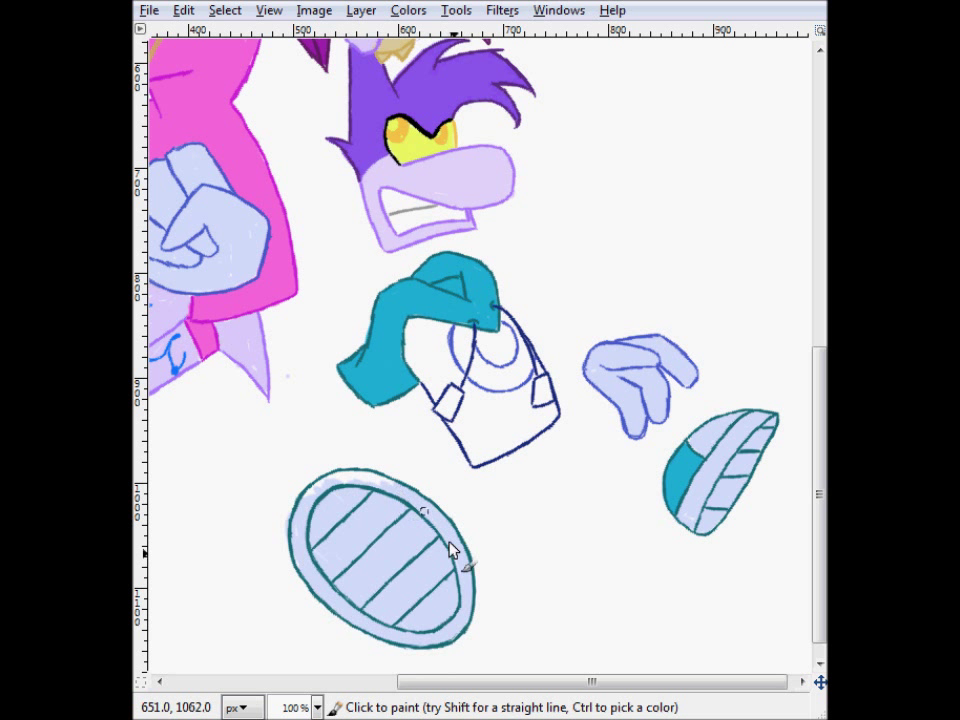
left_click_drag(399, 490, 316, 489)
Step: Paint the ring on the second character's torso pale blue and the rest of the torso dark blue
mouse_move(461, 343)
left_mouse_down()
mouse_move(463, 359)
mouse_move(523, 376)
mouse_move(514, 328)
left_mouse_up()
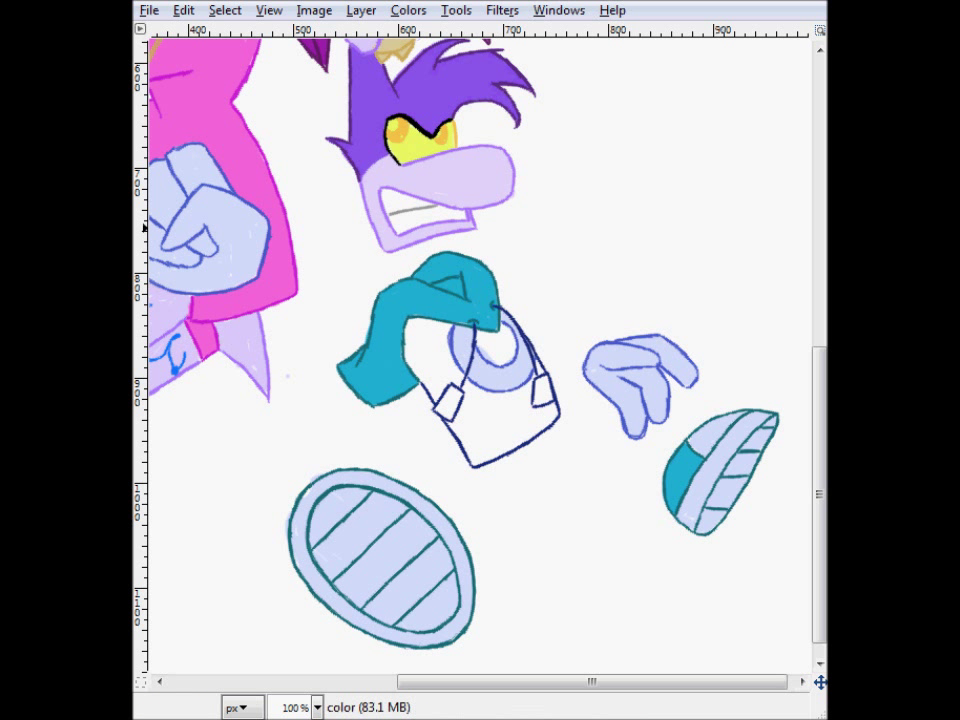
mouse_move(455, 408)
left_mouse_down()
mouse_move(446, 335)
mouse_move(419, 382)
left_mouse_up()
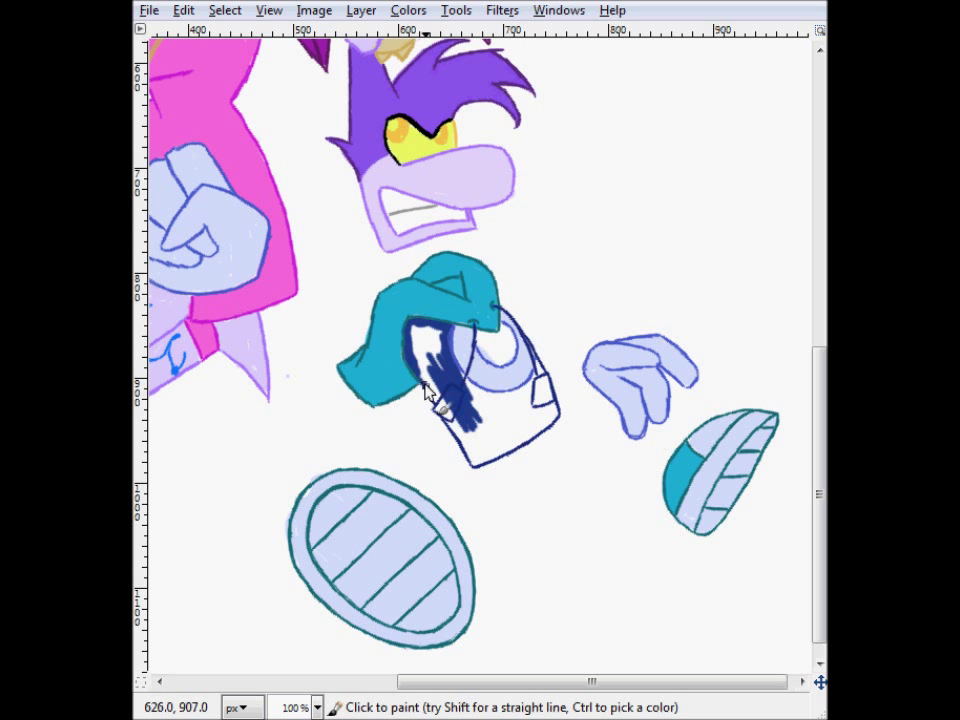
mouse_move(538, 372)
left_mouse_down()
mouse_move(549, 401)
mouse_move(539, 393)
mouse_move(536, 430)
left_mouse_up()
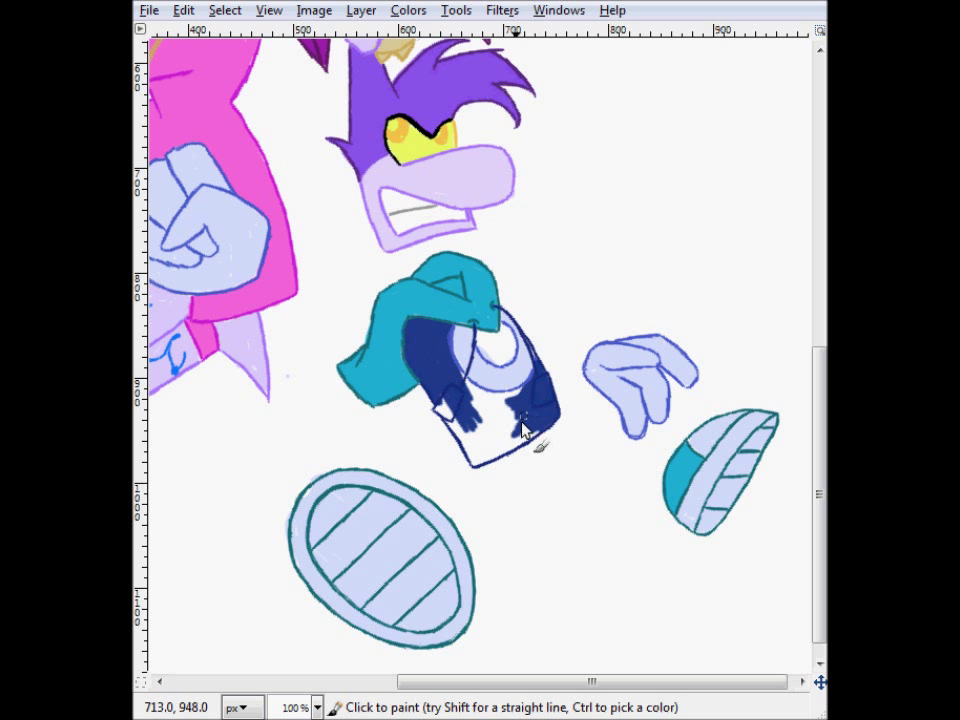
left_click_drag(491, 461, 498, 422)
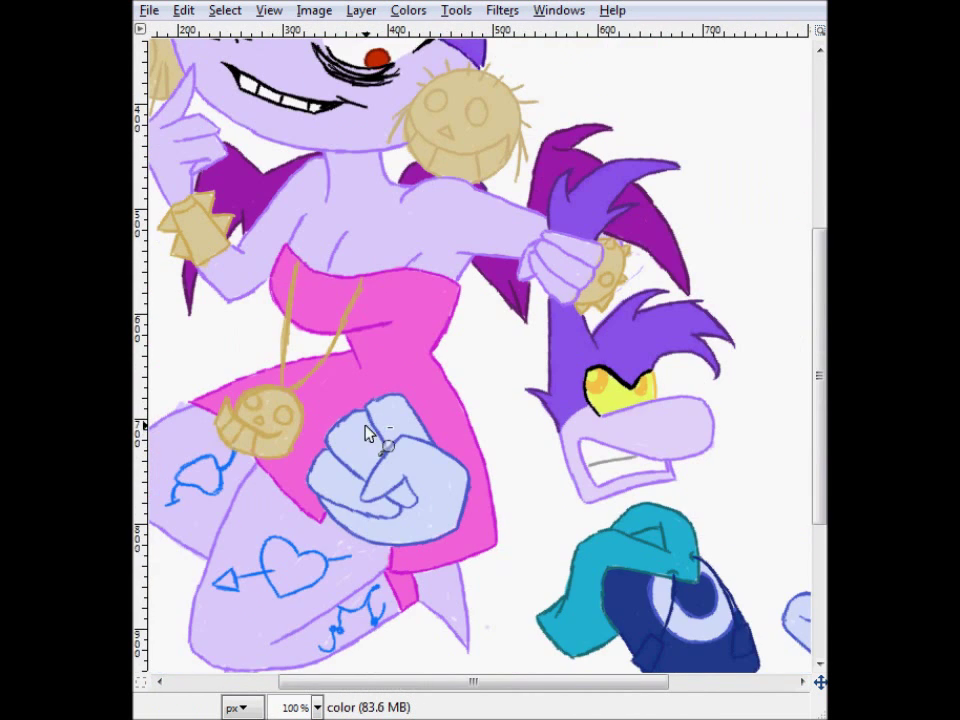
Step: Paint the eye sockets and noses of the skull earrings and the skull pendant grey
scroll(365, 432, "up", 2)
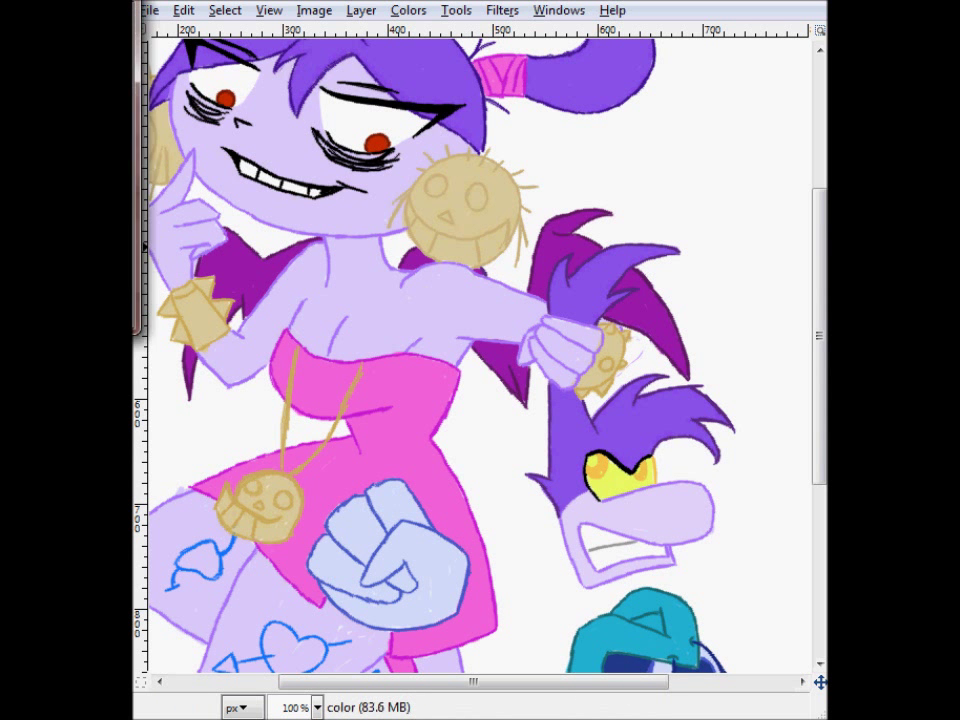
left_click_drag(478, 197, 476, 190)
mouse_move(434, 188)
left_mouse_down()
mouse_move(439, 181)
mouse_move(446, 219)
left_mouse_up()
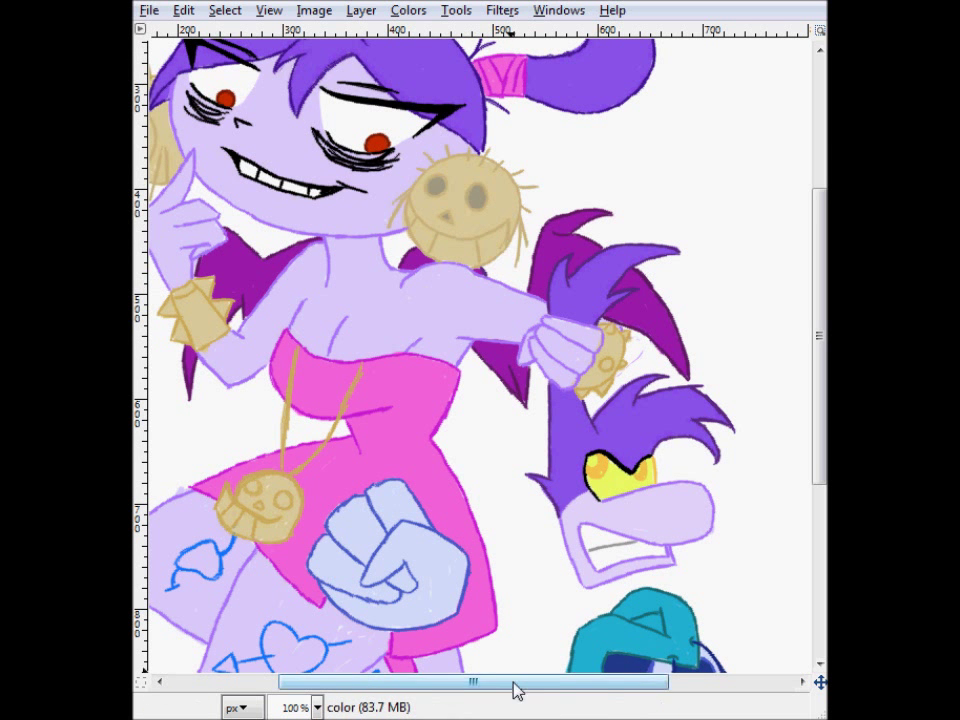
left_click_drag(513, 683, 418, 683)
left_click_drag(442, 498, 444, 502)
left_click_drag(414, 488, 411, 490)
scroll(278, 133, "up", 3)
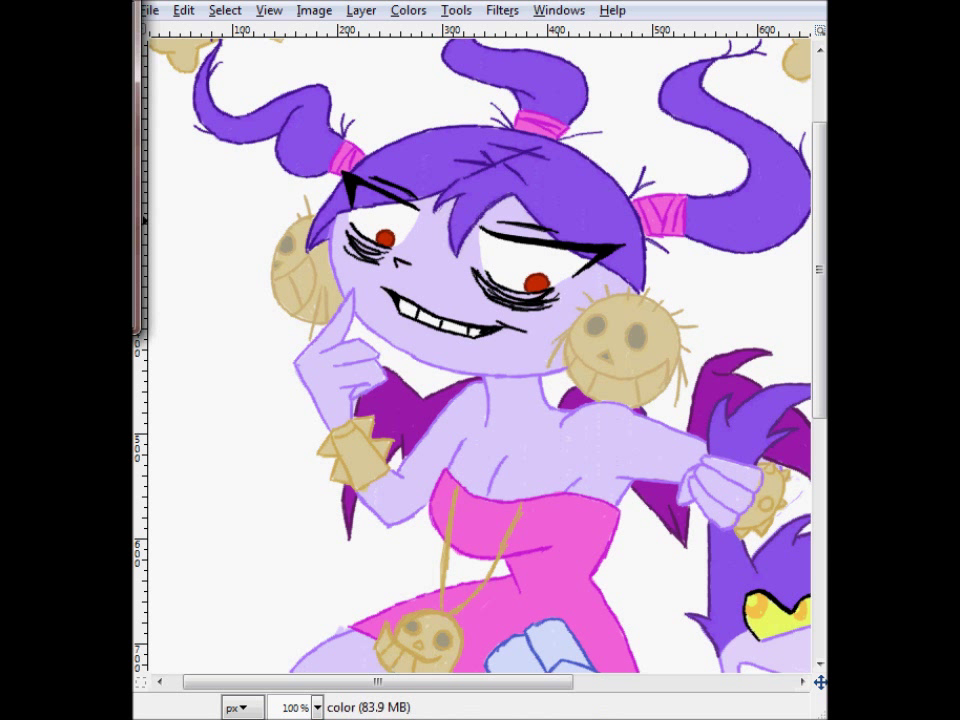
Step: Paint light blue eyeshadow around both of the horned-haired character's eyes
mouse_move(484, 230)
left_mouse_down()
mouse_move(528, 240)
mouse_move(495, 292)
left_mouse_up()
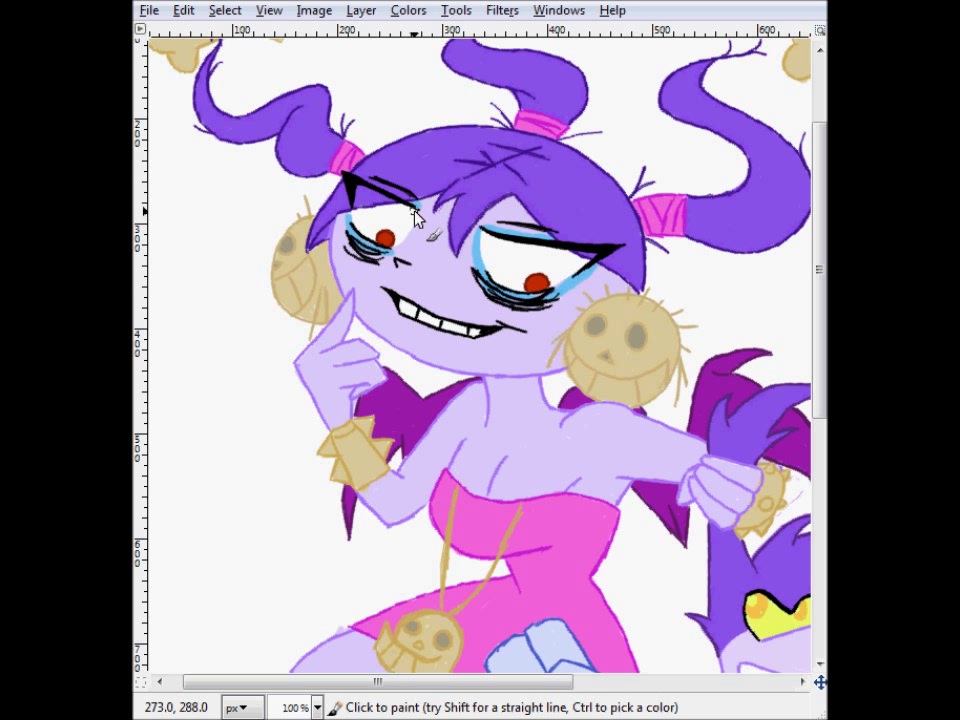
key("ctrl+z")
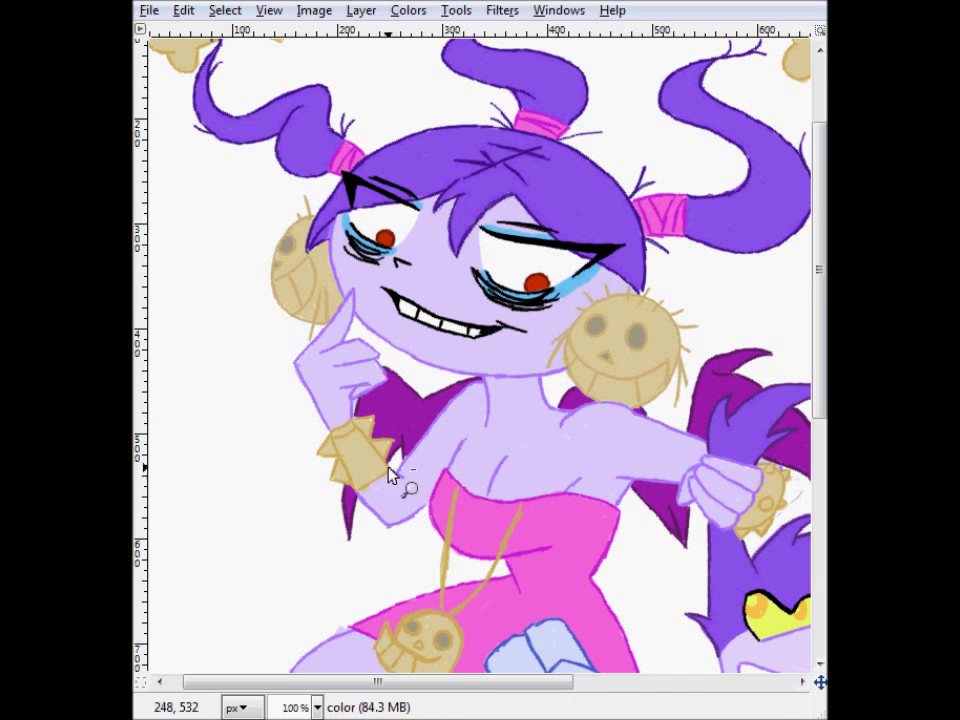
key("minus")
key("minus")
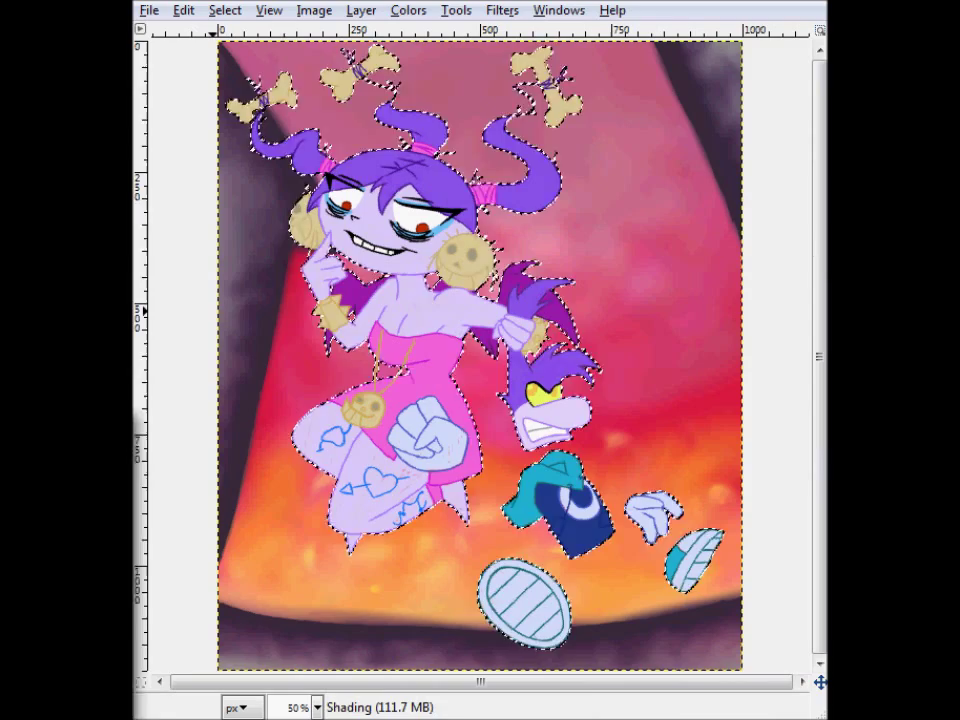
key("z")
left_click(413, 321)
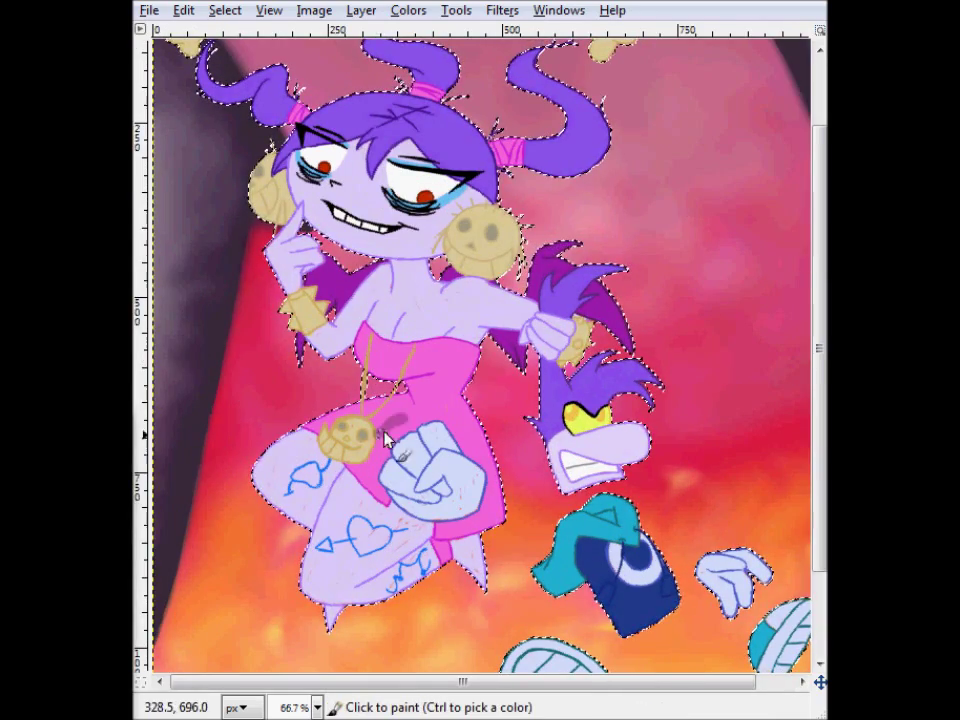
mouse_move(391, 410)
left_mouse_down()
mouse_move(367, 468)
mouse_move(386, 458)
mouse_move(388, 504)
mouse_move(334, 503)
mouse_move(346, 560)
mouse_move(405, 515)
mouse_move(335, 552)
mouse_move(419, 528)
mouse_move(359, 568)
mouse_move(355, 517)
mouse_move(290, 455)
mouse_move(315, 451)
mouse_move(340, 470)
mouse_move(284, 460)
mouse_move(324, 513)
mouse_move(310, 462)
mouse_move(311, 519)
left_mouse_up()
mouse_move(422, 418)
left_mouse_down()
mouse_move(427, 385)
mouse_move(450, 367)
mouse_move(400, 351)
mouse_move(382, 370)
mouse_move(384, 335)
mouse_move(417, 310)
mouse_move(410, 263)
mouse_move(326, 341)
left_mouse_up()
key("ctrl+z")
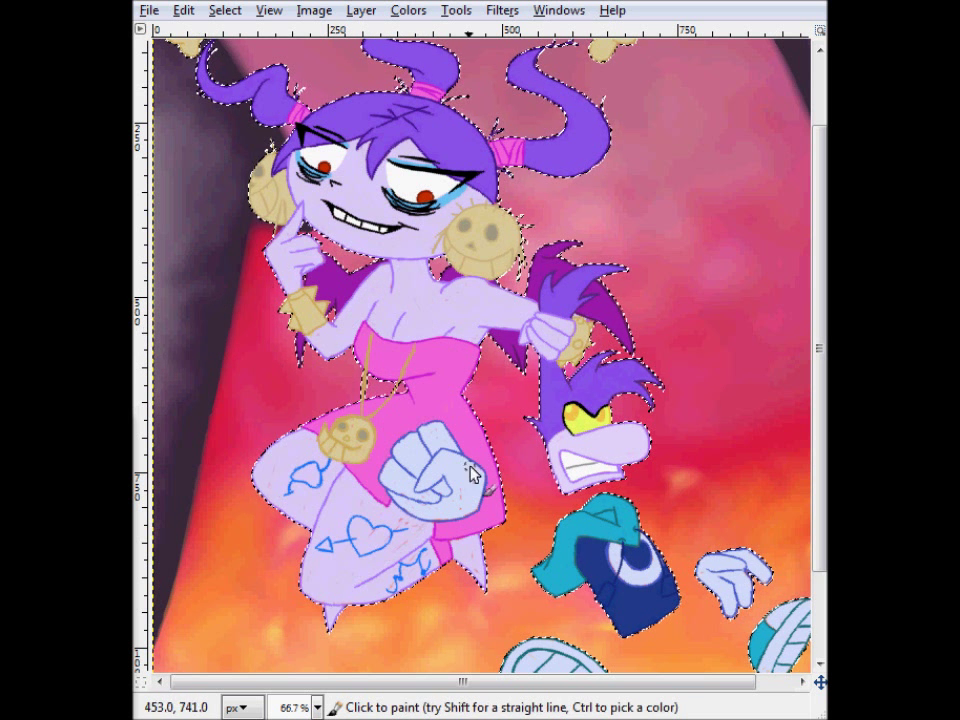
Step: Shade the inside of the pink dress with translucent grey on the Shading layer, leaving a bright rim along its edges
left_click_drag(447, 405, 459, 424)
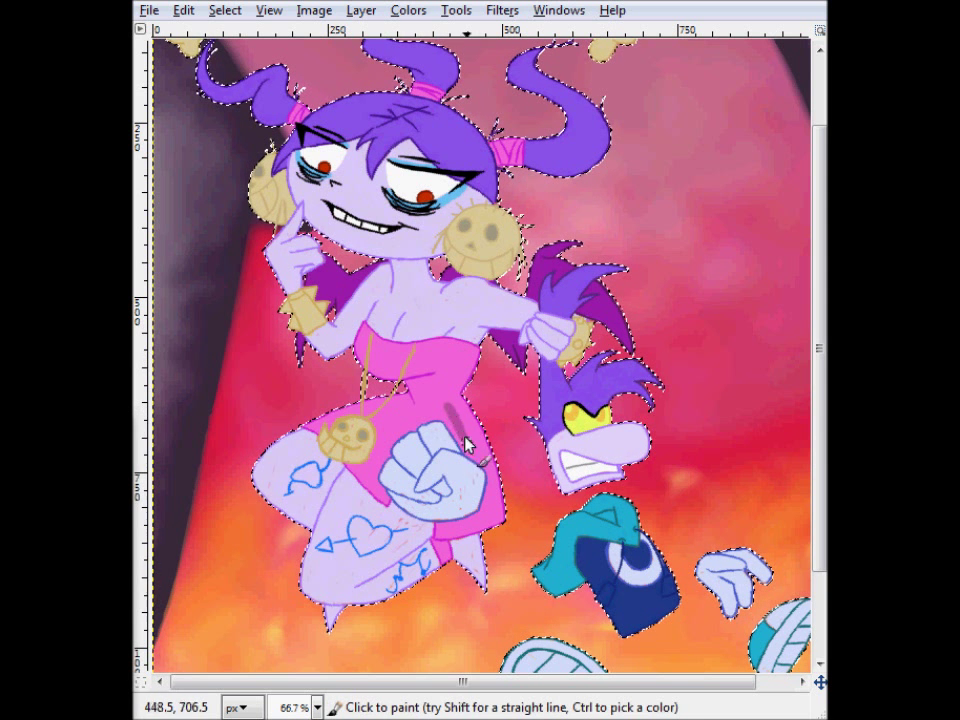
left_click_drag(477, 468, 448, 533)
mouse_move(374, 432)
left_mouse_down()
mouse_move(440, 422)
mouse_move(373, 454)
mouse_move(380, 462)
mouse_move(442, 406)
mouse_move(354, 422)
mouse_move(407, 409)
mouse_move(441, 420)
mouse_move(466, 354)
mouse_move(449, 384)
mouse_move(465, 346)
mouse_move(429, 402)
mouse_move(385, 322)
mouse_move(369, 341)
mouse_move(377, 352)
mouse_move(400, 340)
mouse_move(436, 352)
left_mouse_up()
Step: Shade the neck, chest and both arms with the same translucent grey, leaving light rims along the outlines
mouse_move(407, 272)
left_mouse_down()
mouse_move(373, 335)
mouse_move(417, 287)
mouse_move(430, 293)
mouse_move(401, 327)
mouse_move(424, 333)
mouse_move(490, 280)
mouse_move(442, 386)
mouse_move(471, 331)
mouse_move(438, 300)
mouse_move(480, 290)
mouse_move(506, 321)
left_mouse_up()
left_click_drag(440, 250, 394, 279)
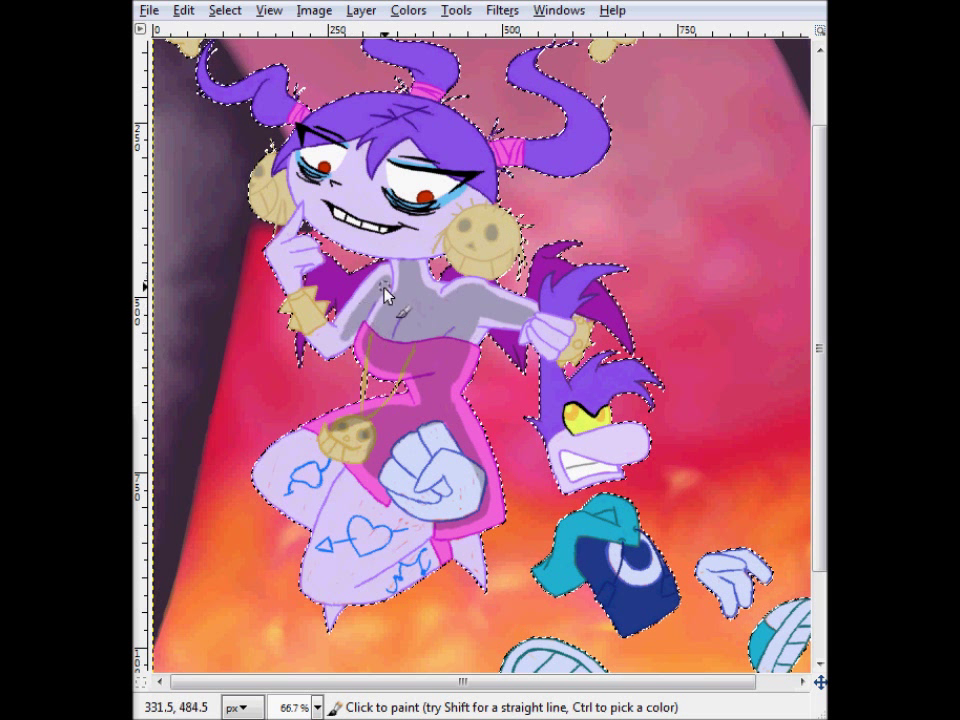
left_click_drag(306, 311, 296, 297)
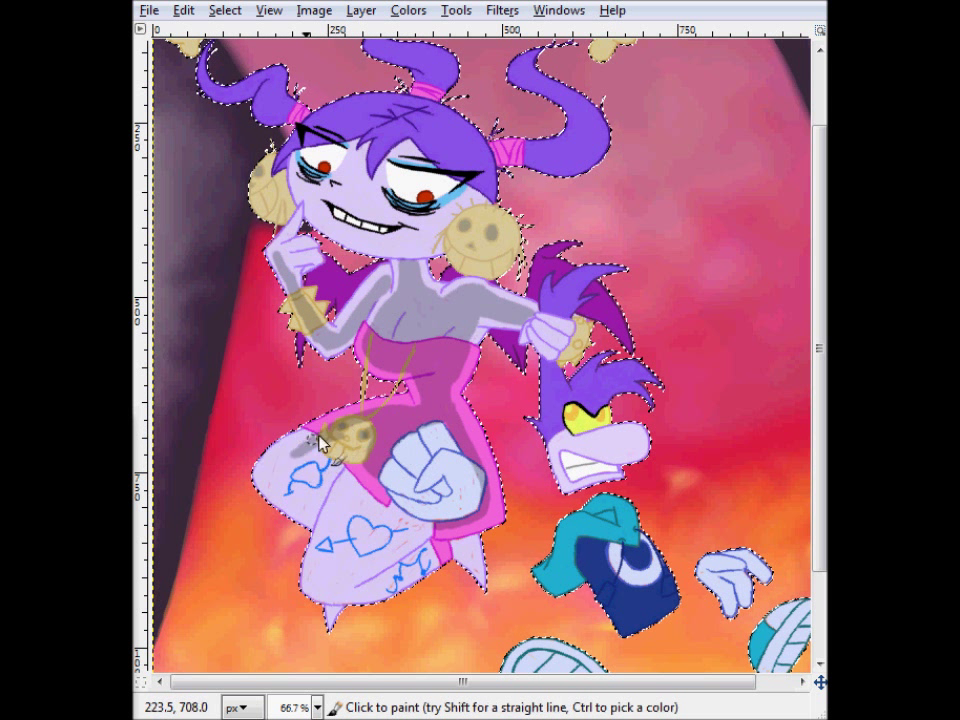
Step: Shade both legs, the pointed feet and the dress strip between them, keeping light edges on the skin
mouse_move(310, 477)
left_mouse_down()
mouse_move(330, 518)
mouse_move(415, 525)
mouse_move(375, 550)
mouse_move(325, 512)
left_mouse_up()
mouse_move(405, 545)
left_mouse_down()
mouse_move(343, 563)
mouse_move(320, 560)
mouse_move(354, 577)
mouse_move(365, 532)
mouse_move(288, 495)
mouse_move(322, 476)
mouse_move(315, 441)
left_mouse_up()
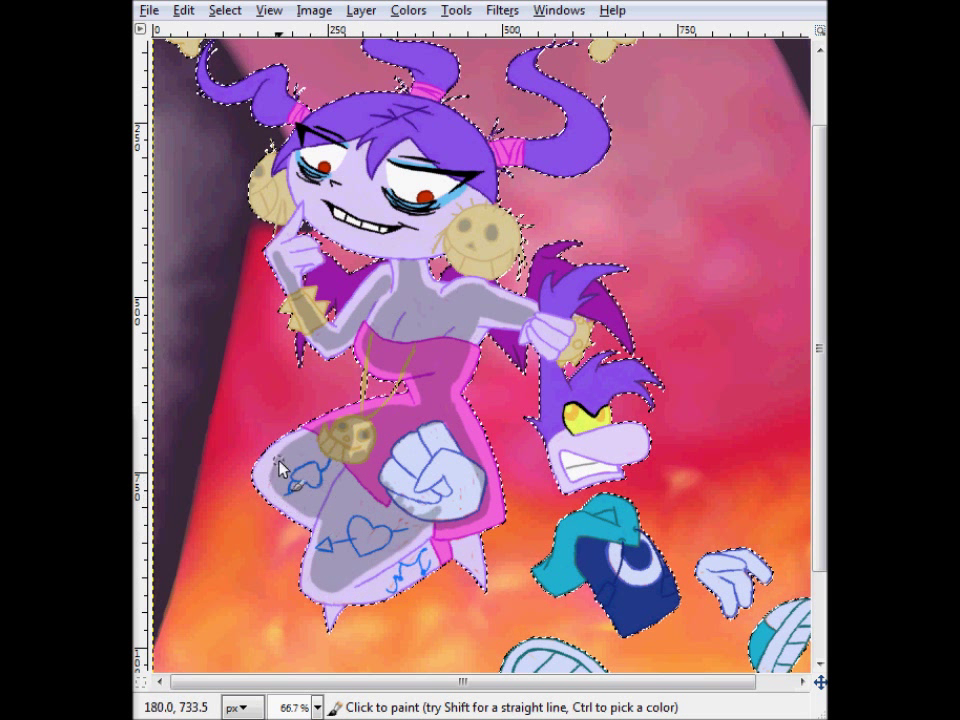
mouse_move(462, 562)
left_mouse_down()
mouse_move(422, 566)
mouse_move(437, 550)
left_mouse_up()
Step: Shade the main character's face, teeth and head hair, leaving a light rim around the head
scroll(470, 357, "up", 1)
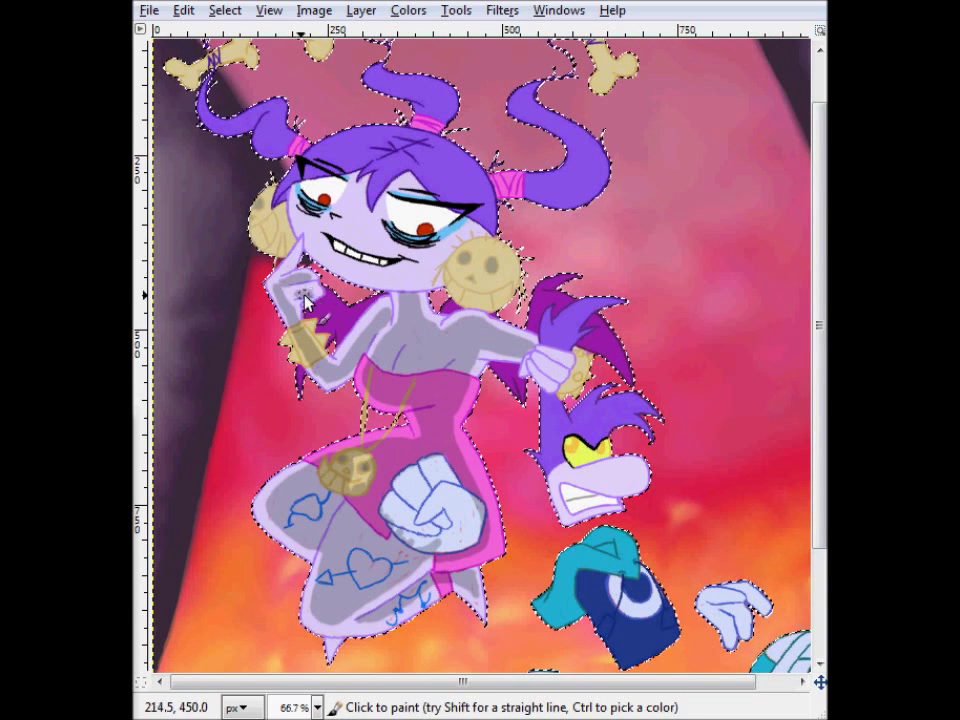
mouse_move(307, 205)
left_mouse_down()
mouse_move(355, 234)
mouse_move(376, 220)
mouse_move(447, 250)
left_mouse_up()
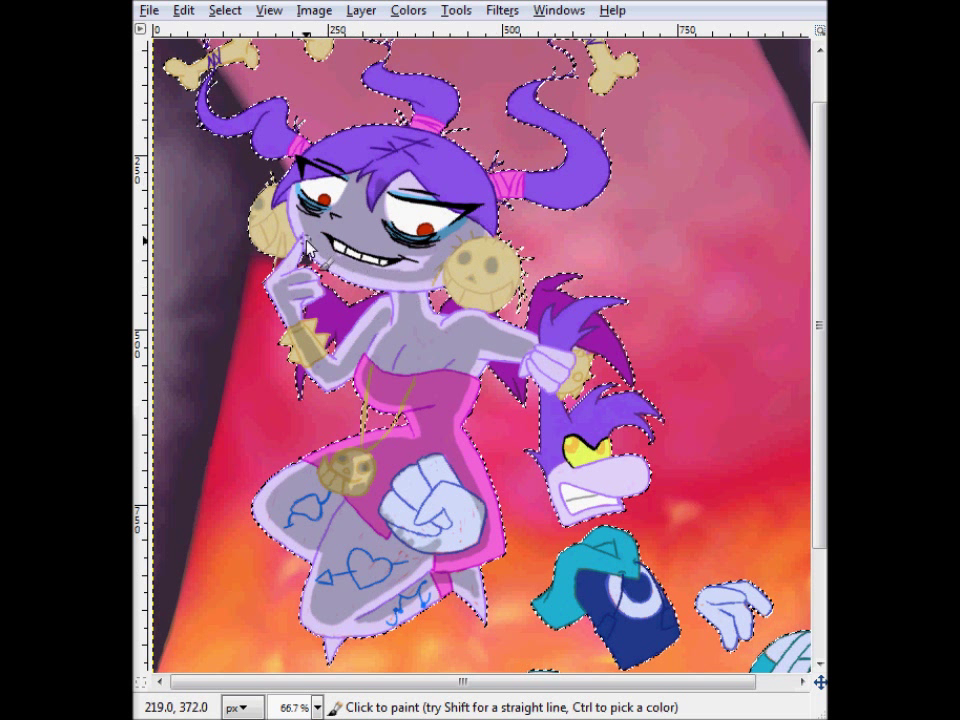
key("shift+e")
key("p")
left_click_drag(388, 261, 345, 249)
mouse_move(408, 183)
left_mouse_down()
mouse_move(425, 197)
mouse_move(417, 196)
left_mouse_up()
mouse_move(480, 209)
left_mouse_down()
mouse_move(456, 158)
mouse_move(314, 156)
mouse_move(445, 211)
mouse_move(390, 180)
left_mouse_up()
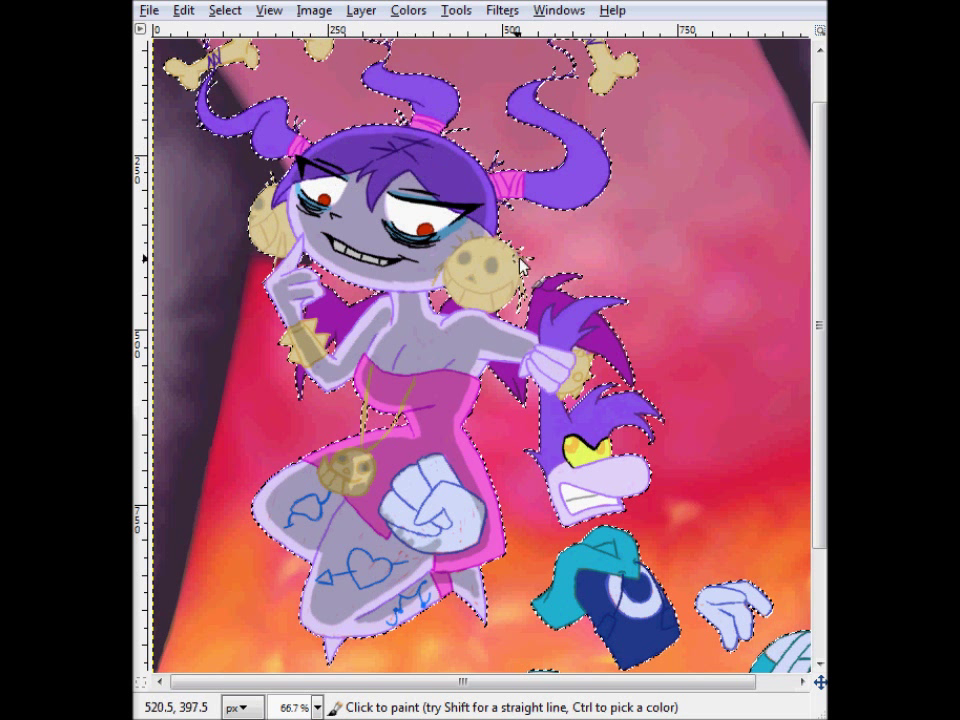
Step: Shade the pigtails, hair ties, skull earrings and the wing behind the raised arm
left_click_drag(473, 299, 478, 306)
key("ctrl+z")
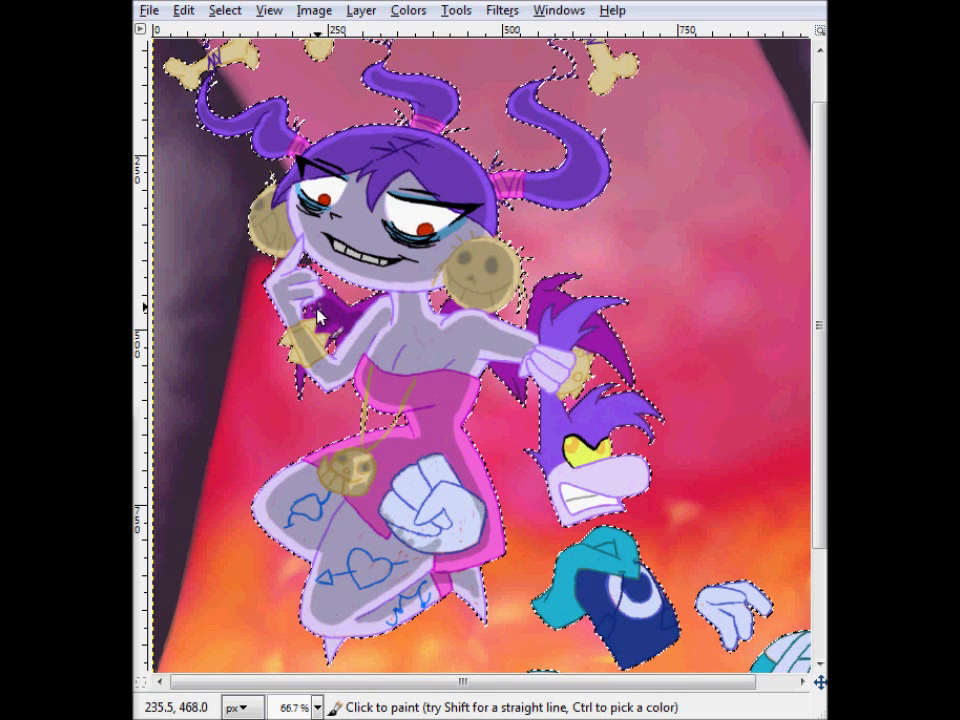
left_click_drag(387, 682, 421, 682)
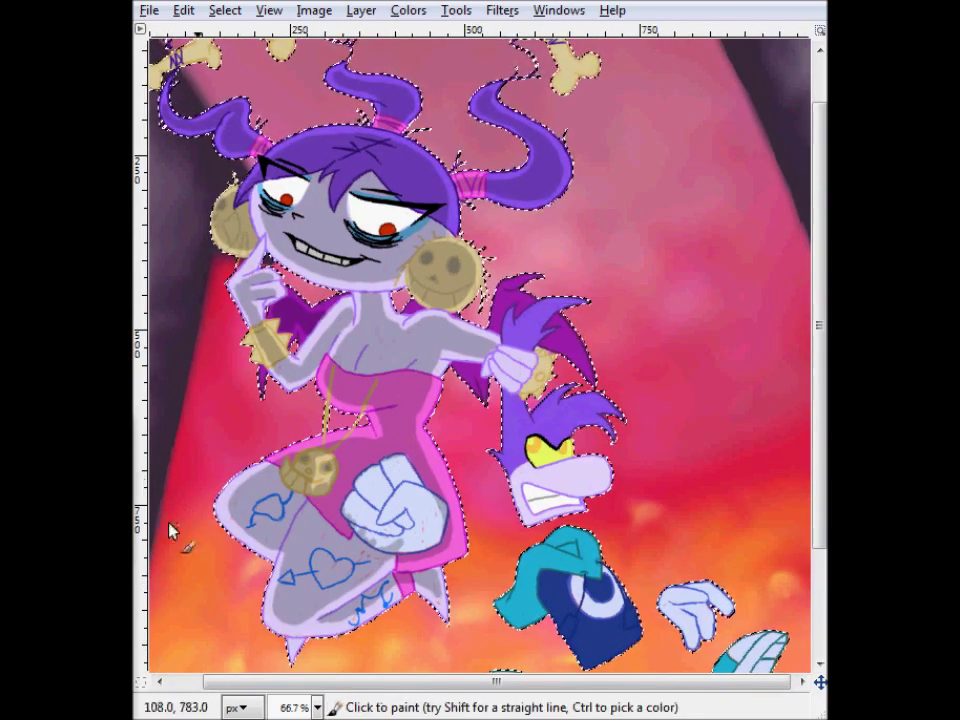
key("ctrl")
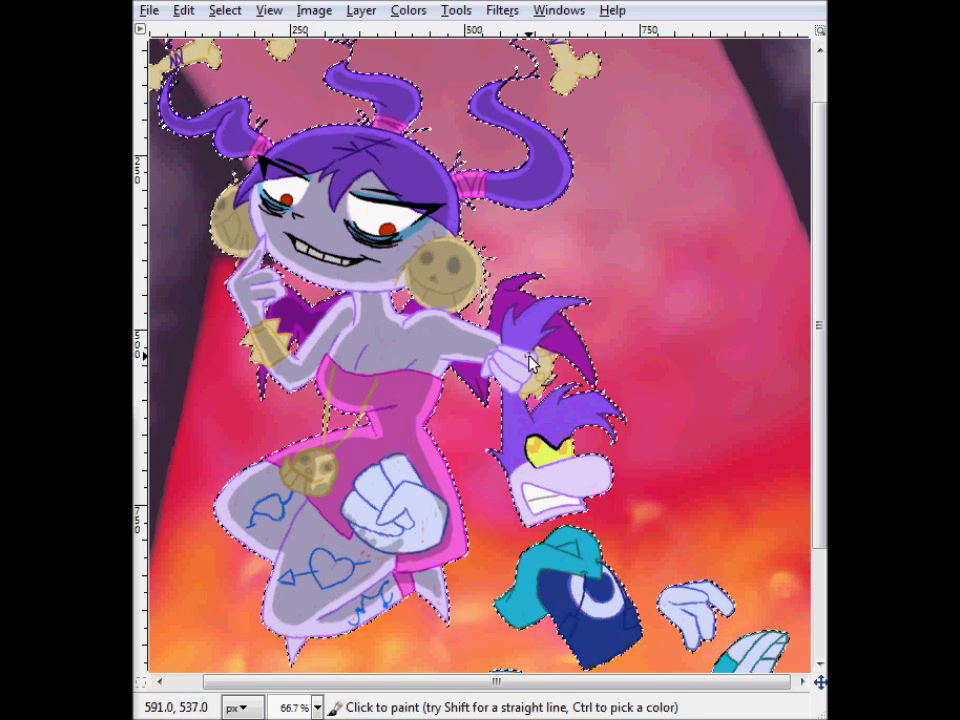
Step: Shade the fingers of the hand gripping the second character's hair and the whites of the main character's eyes
key("shift+e")
left_click(288, 632)
key("p")
mouse_move(381, 204)
left_mouse_down()
mouse_move(360, 205)
mouse_move(429, 207)
left_mouse_up()
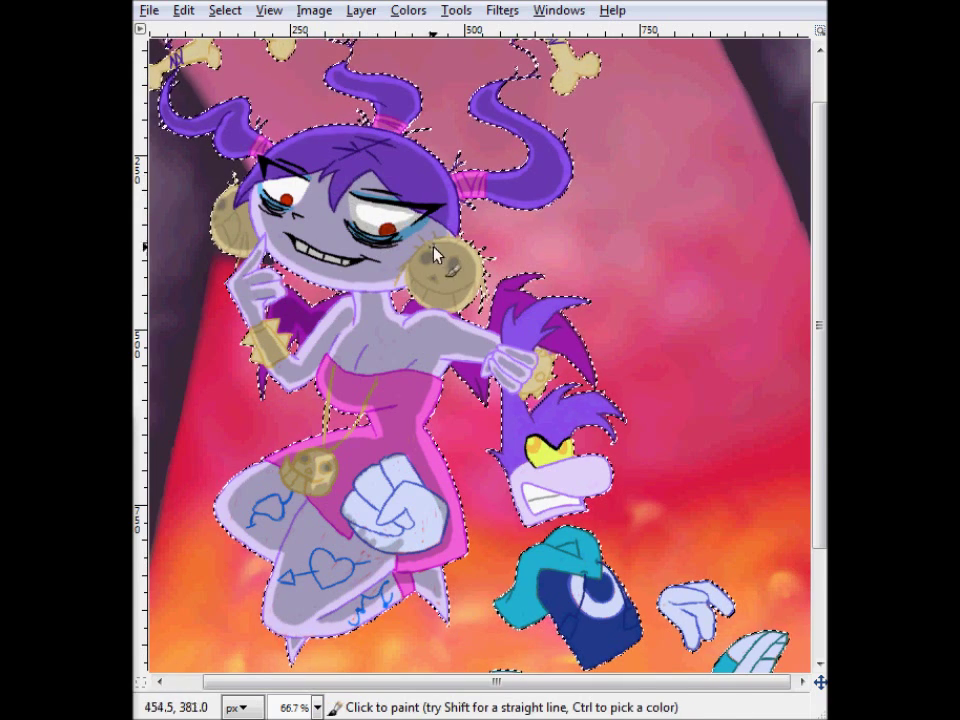
Step: Shade the clenched fist over the dress and the wing behind the gripping hand
left_click_drag(447, 685, 449, 688)
scroll(460, 485, "down", 2)
key("p")
mouse_move(411, 467)
left_mouse_down()
mouse_move(393, 447)
mouse_move(430, 480)
mouse_move(362, 487)
left_mouse_up()
mouse_move(364, 420)
left_mouse_down()
mouse_move(377, 440)
mouse_move(356, 459)
left_mouse_up()
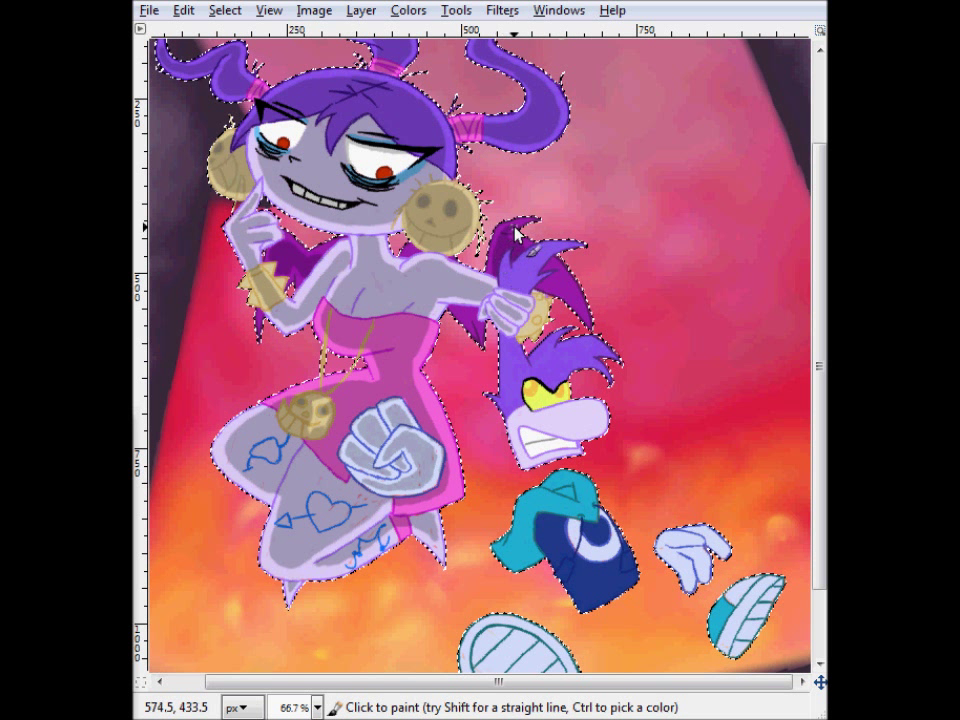
Step: Shade the large oval sole, the smaller shoe and the second character's open hand, leaving light rims
scroll(552, 590, "down", 5)
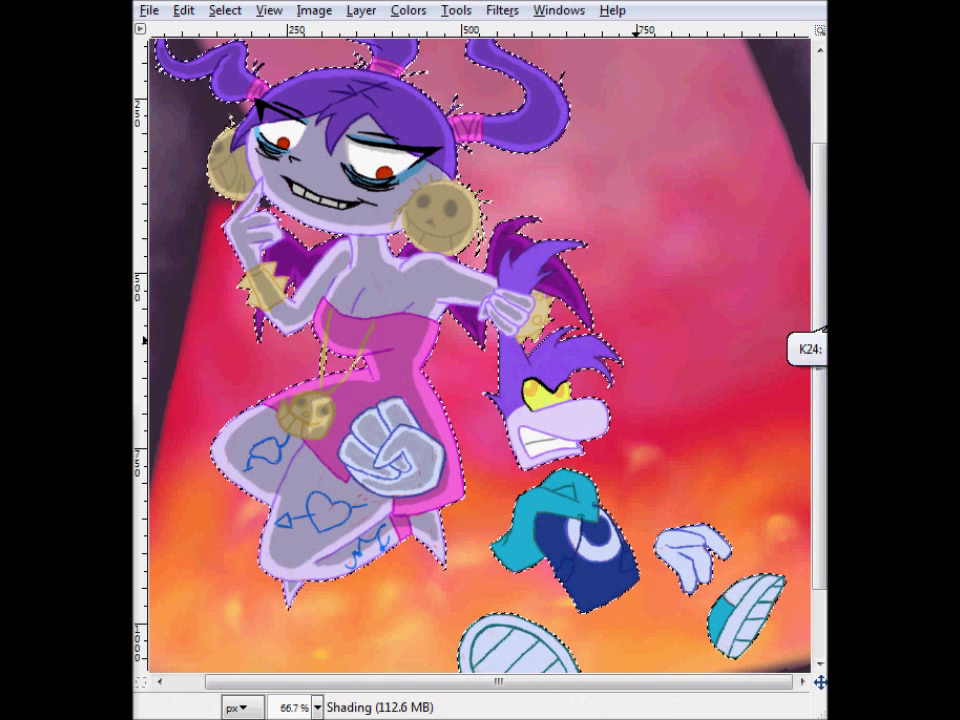
mouse_move(487, 570)
left_mouse_down()
mouse_move(500, 598)
mouse_move(549, 600)
left_mouse_up()
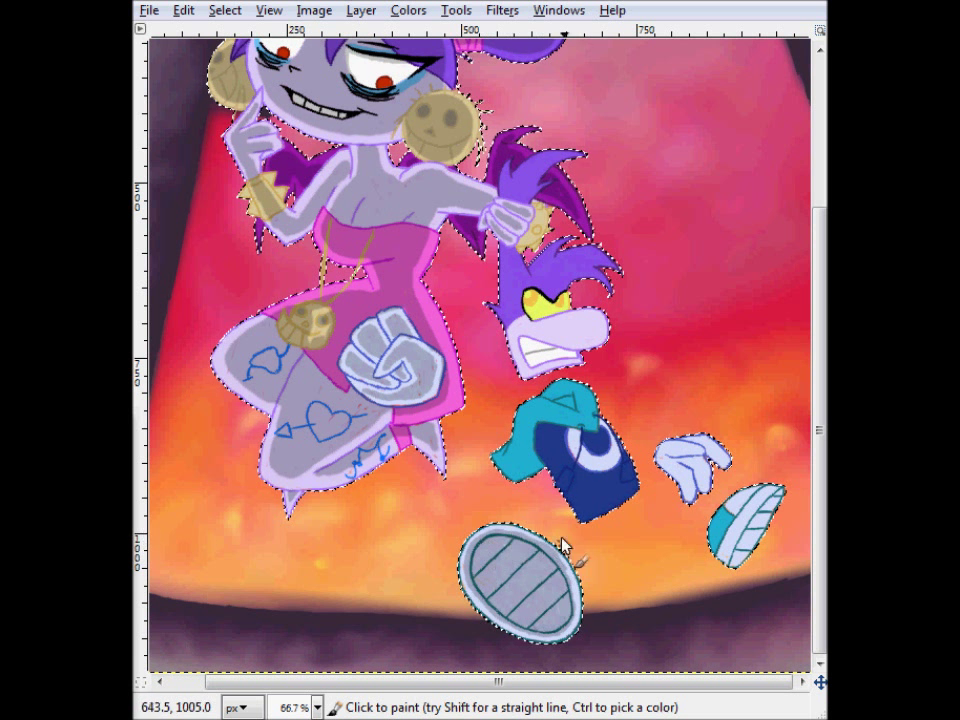
mouse_move(778, 515)
left_mouse_down()
mouse_move(743, 552)
mouse_move(723, 520)
mouse_move(722, 547)
mouse_move(743, 508)
left_mouse_up()
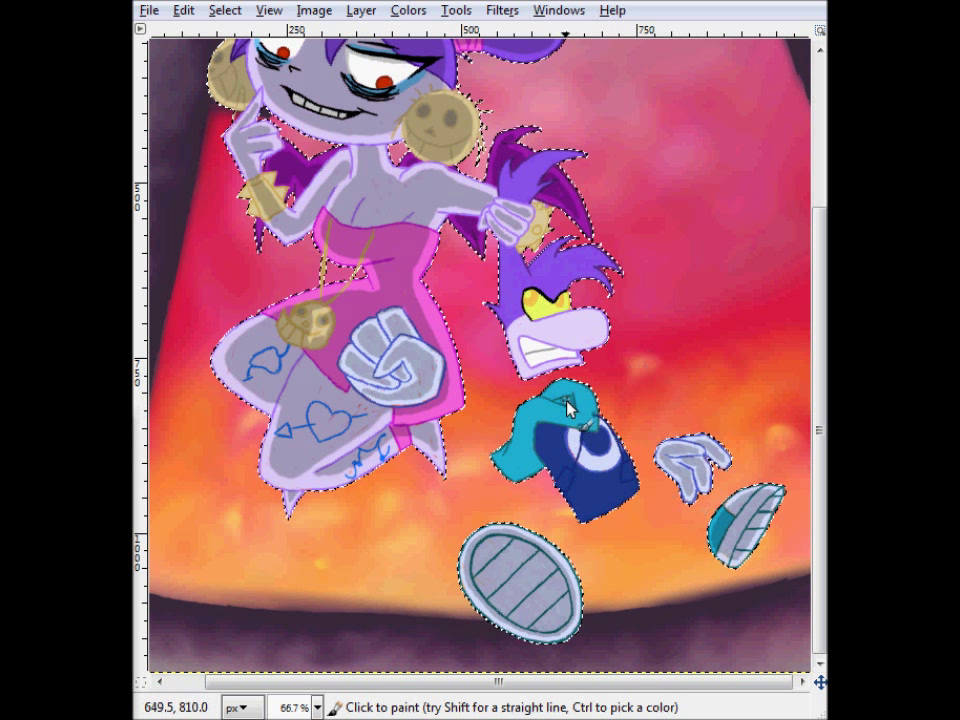
Step: Shade the second character's teal hood and the dark blue torso with its ring, cleaning up the torso shading
left_click_drag(556, 413, 521, 481)
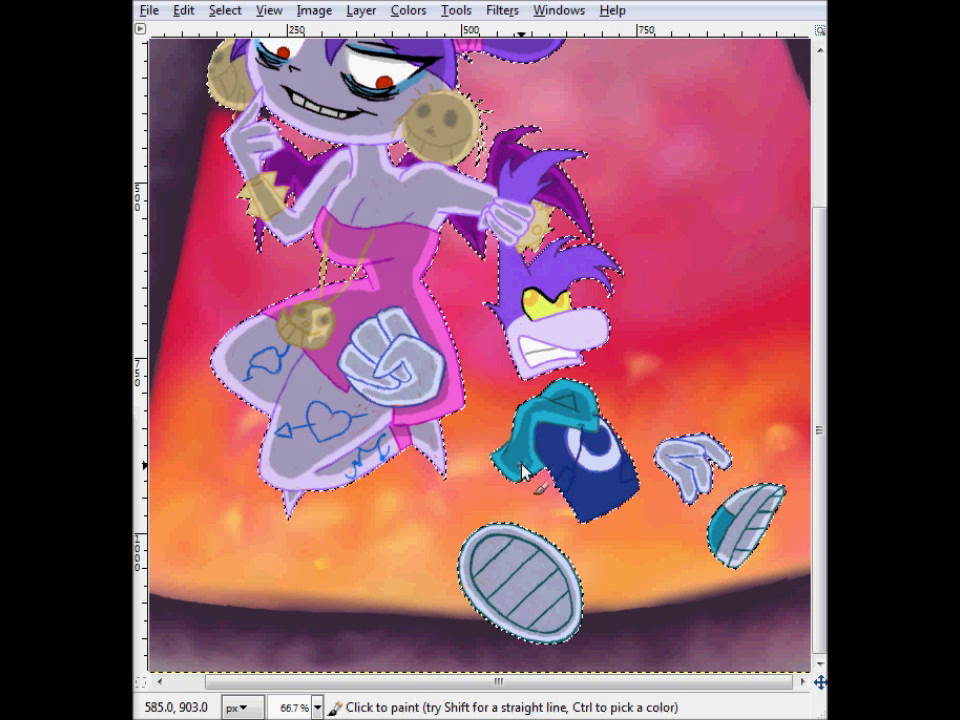
mouse_move(531, 415)
left_mouse_down()
mouse_move(579, 394)
mouse_move(631, 474)
mouse_move(563, 483)
mouse_move(547, 431)
mouse_move(585, 456)
mouse_move(578, 485)
mouse_move(600, 504)
mouse_move(593, 511)
mouse_move(569, 448)
mouse_move(607, 482)
left_mouse_up()
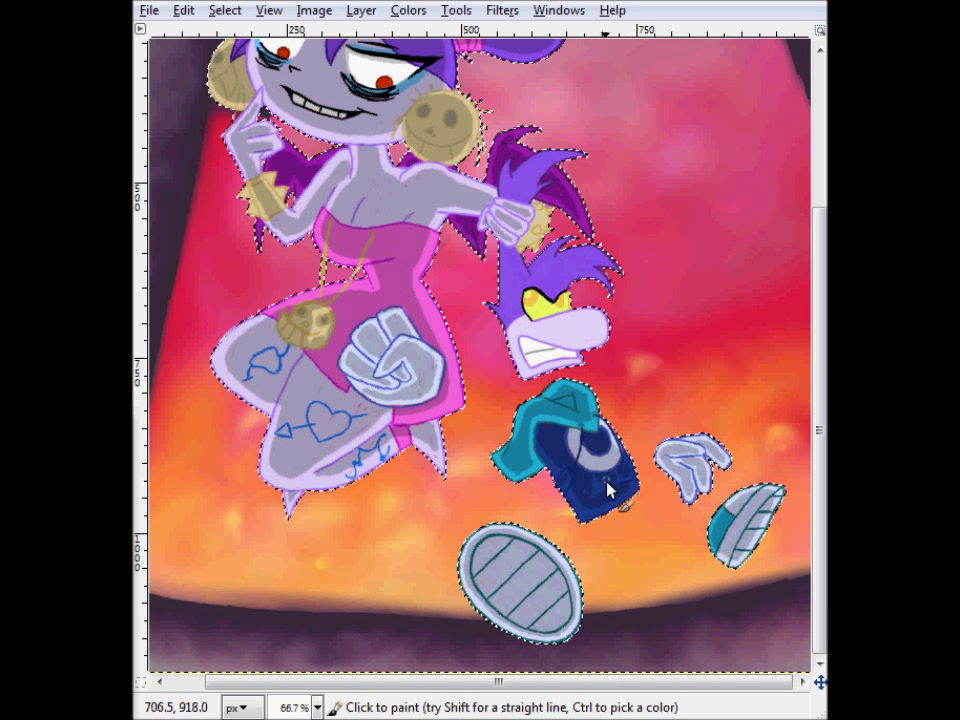
key("shift+e")
left_click(566, 477)
key("p")
left_click(626, 473)
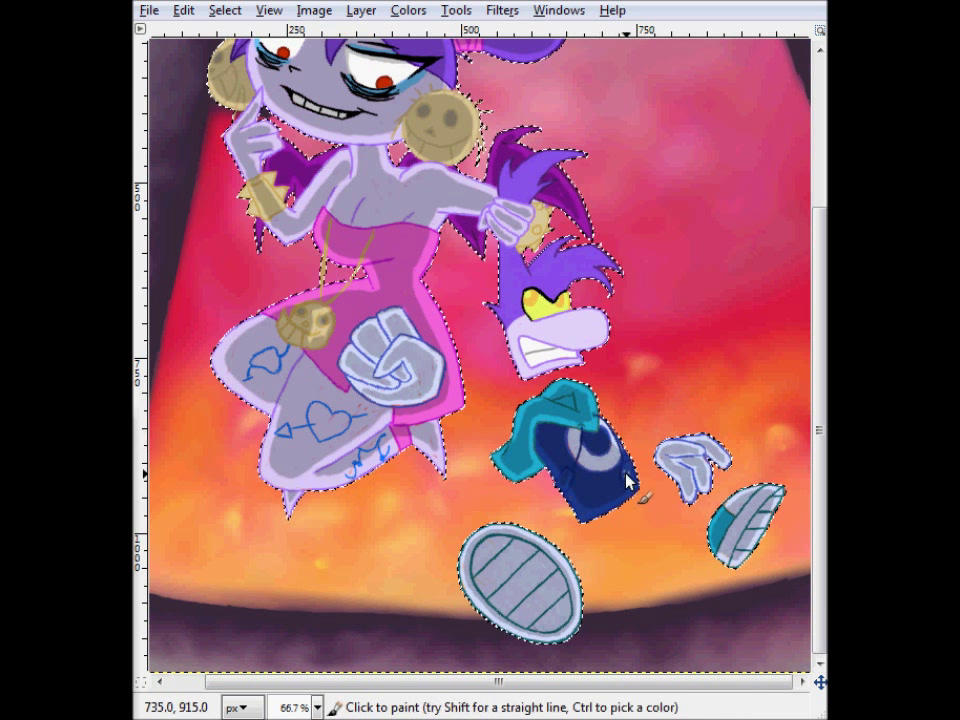
Step: Shade the second character's purple hair, face, nose and teeth, keeping thin light edges
left_click(564, 274, "ctrl")
left_click_drag(565, 267, 598, 257)
left_click_drag(535, 179, 508, 192)
key("ctrl+z")
mouse_move(507, 251)
left_mouse_down()
mouse_move(509, 314)
mouse_move(517, 315)
left_mouse_up()
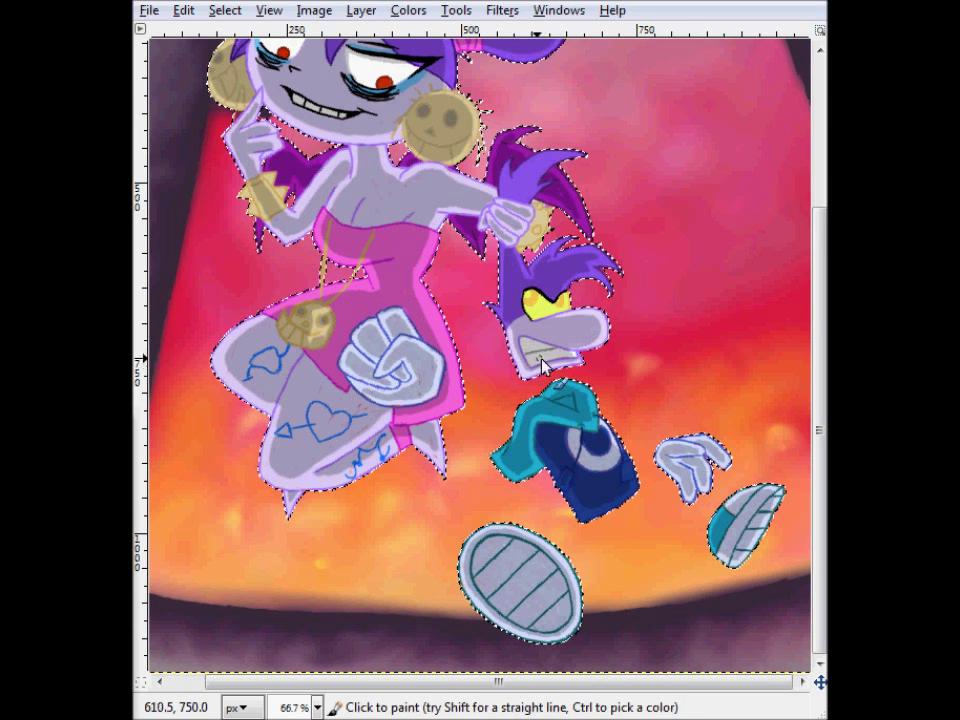
Step: Shade the bones tied to the ends of the pigtails, leaving a light rim around their outlines
scroll(527, 290, "up", 2)
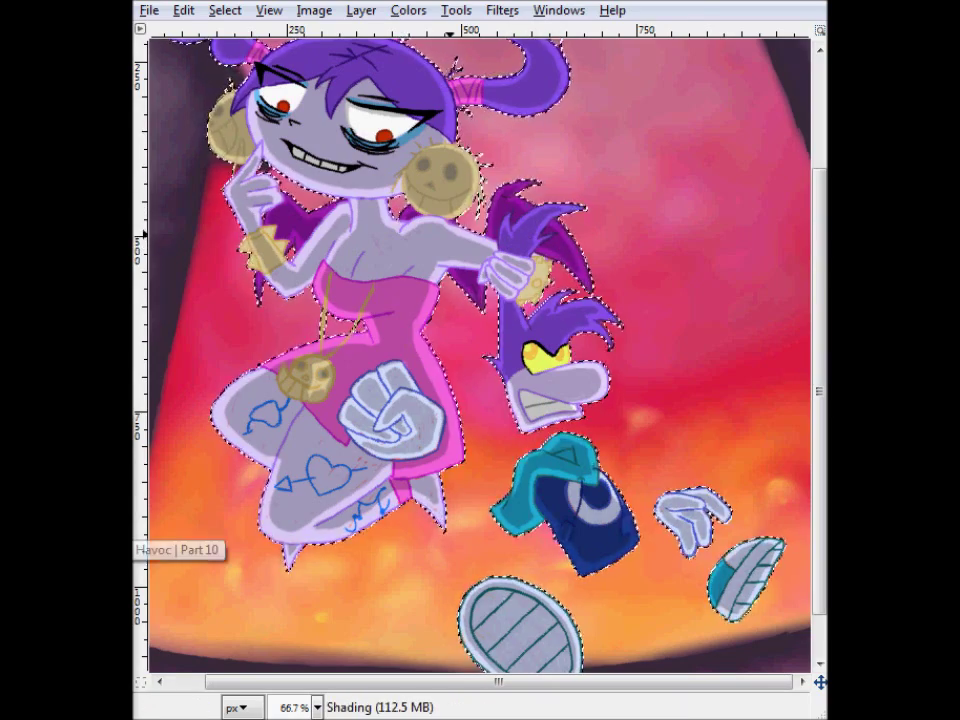
left_click(152, 376, "ctrl")
left_click(537, 104)
scroll(537, 104, "up", 1)
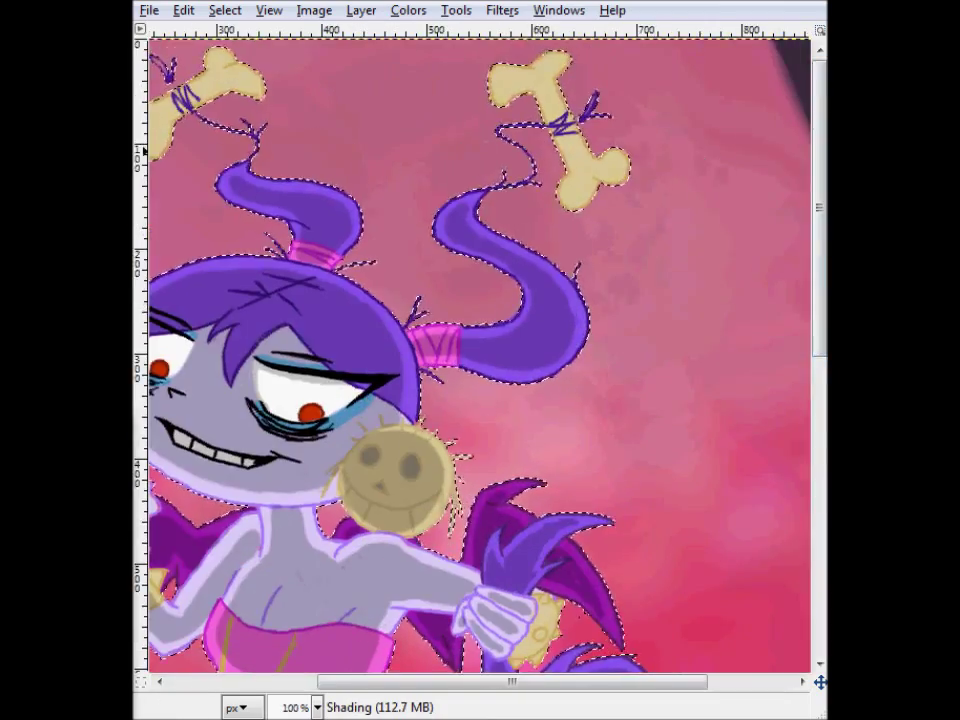
mouse_move(545, 82)
left_mouse_down()
mouse_move(577, 198)
mouse_move(615, 178)
mouse_move(587, 165)
mouse_move(536, 98)
left_mouse_up()
key("shift+e")
key("p")
left_click_drag(591, 681, 443, 681)
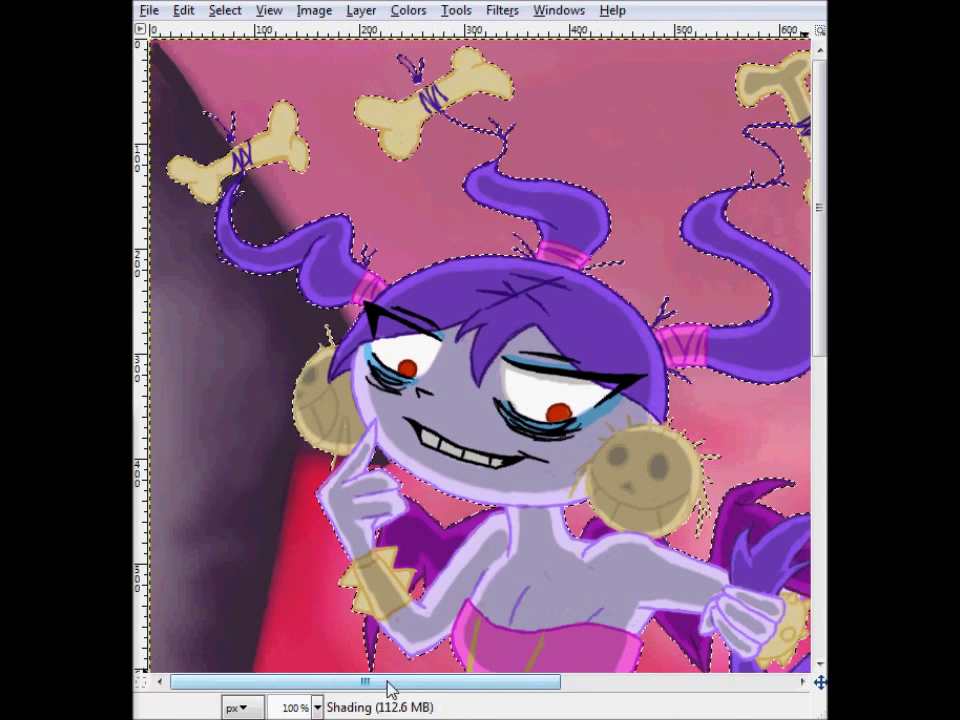